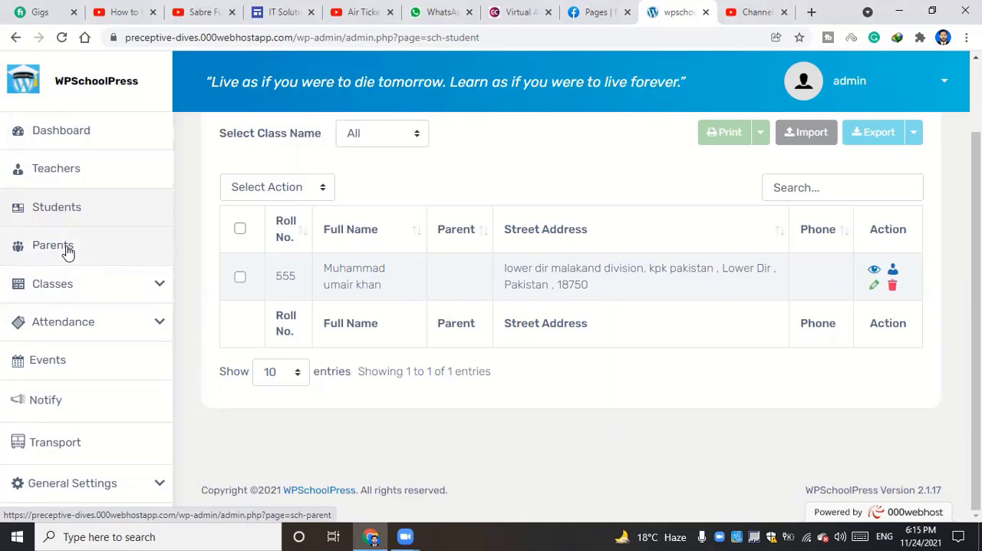
Open the Parents section and create a new record, reaching the personal details part of the form
{"action": "left_click", "coordinate": [67, 250]}
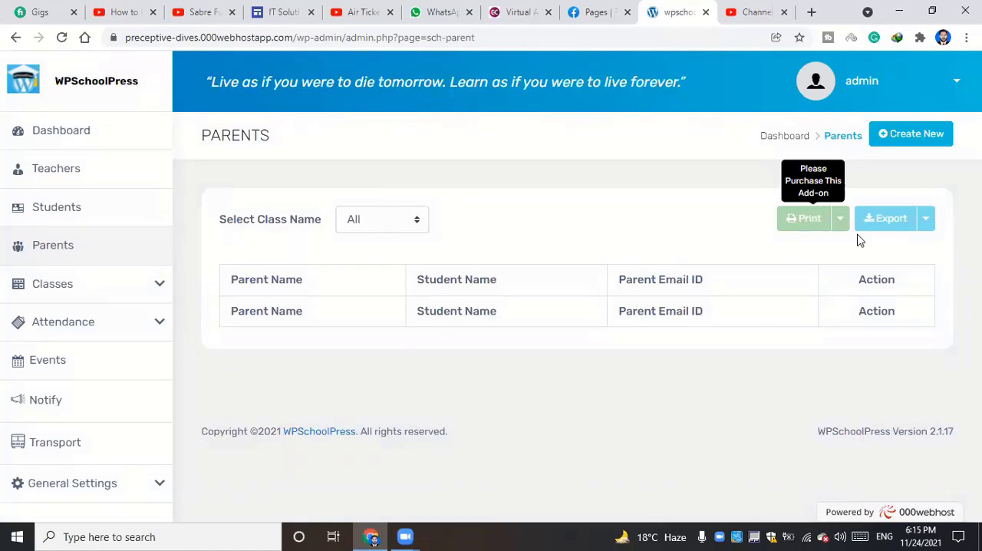
{"action": "left_click", "coordinate": [907, 139]}
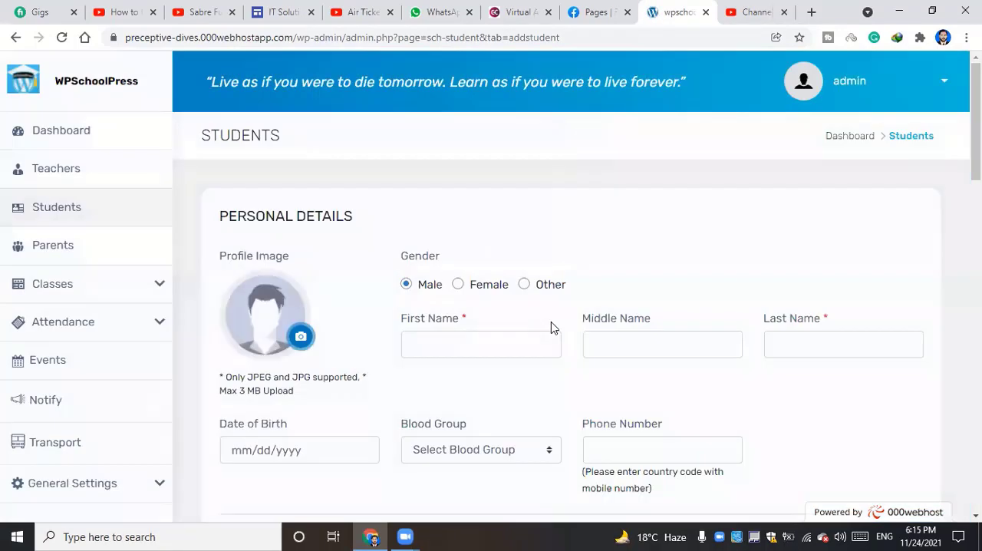
{"action": "scroll", "coordinate": [548, 326], "scroll_direction": "down", "scroll_amount": 1}
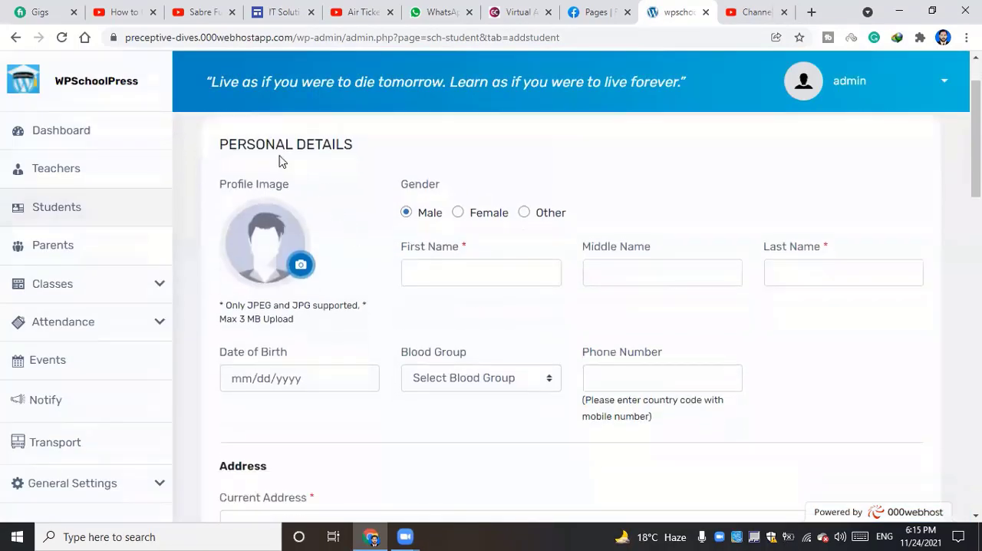
{"action": "left_click_drag", "start_coordinate": [275, 144], "coordinate": [340, 148]}
{"action": "left_click", "coordinate": [340, 148]}
Fill in the student's name, phone number and current address from the first saved autofill profile
{"action": "scroll", "coordinate": [430, 276], "scroll_direction": "down", "scroll_amount": 1}
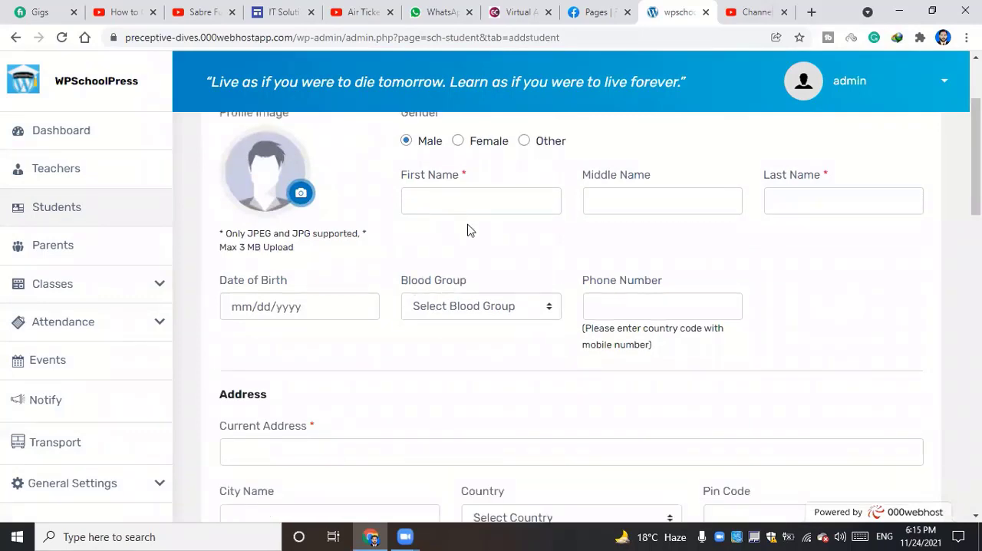
{"action": "left_click", "coordinate": [477, 207]}
{"action": "left_click", "coordinate": [484, 247]}
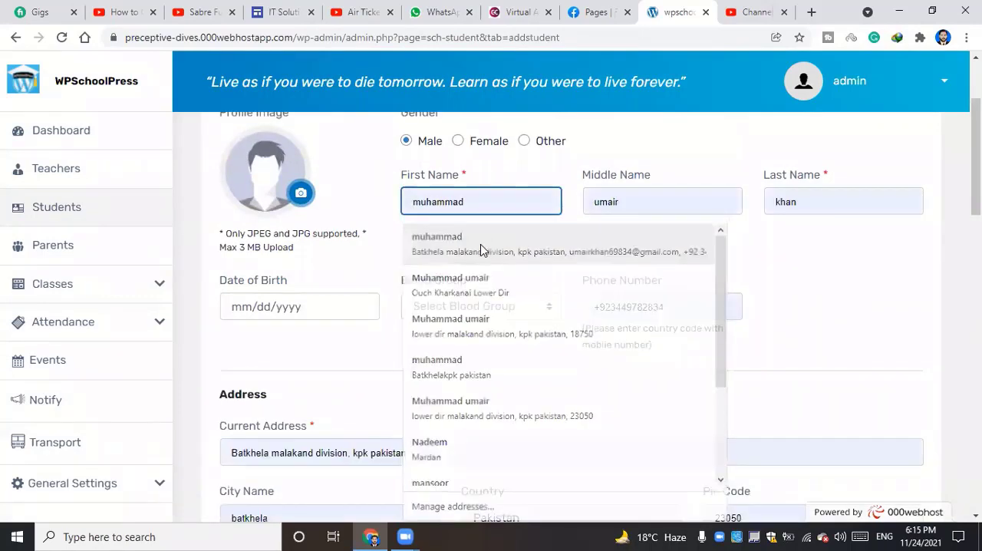
Set the student's date of birth and choose blood group O -
{"action": "left_click", "coordinate": [291, 307]}
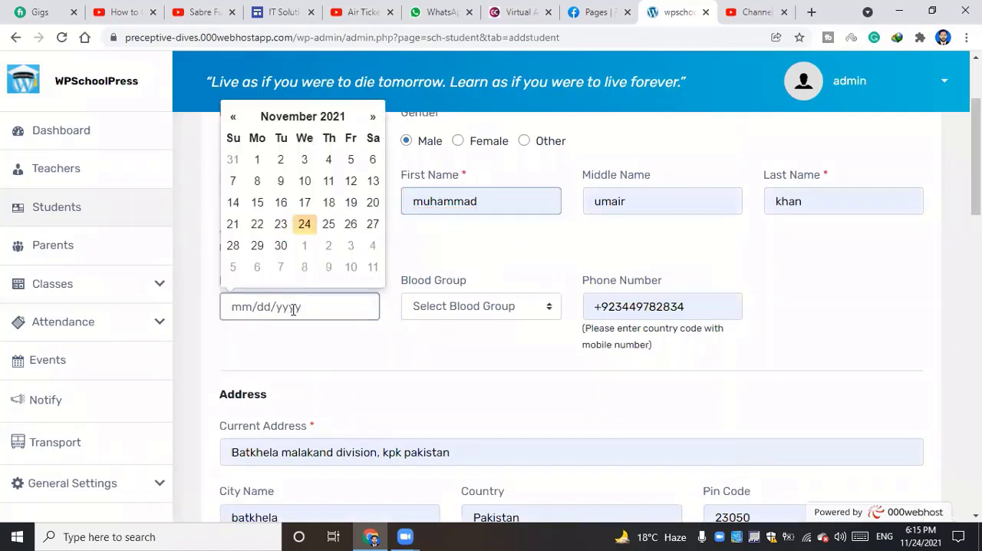
{"action": "left_click", "coordinate": [266, 167]}
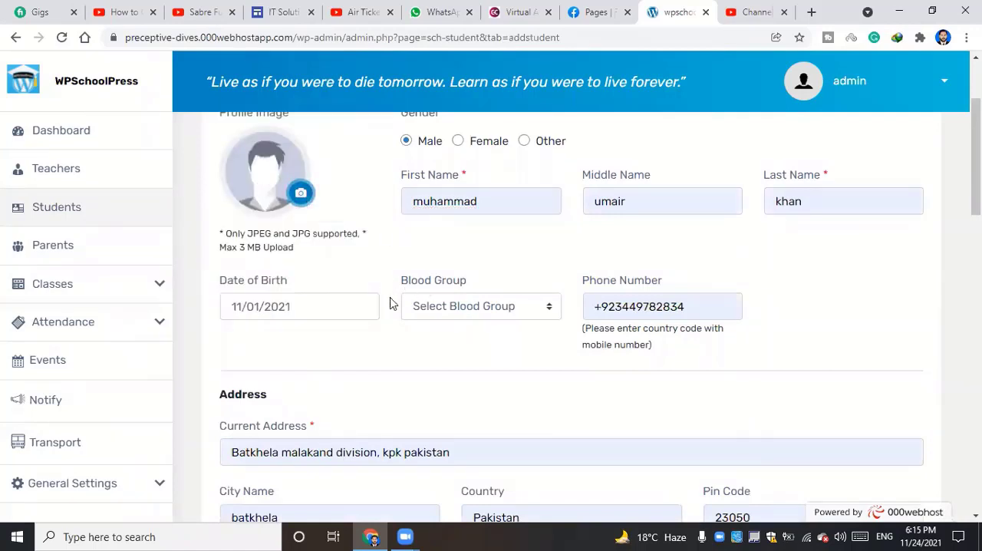
{"action": "left_click", "coordinate": [437, 307]}
{"action": "left_click", "coordinate": [448, 346]}
Mark the student's permanent address as the same as the current address
{"action": "scroll", "coordinate": [482, 355], "scroll_direction": "down", "scroll_amount": 4}
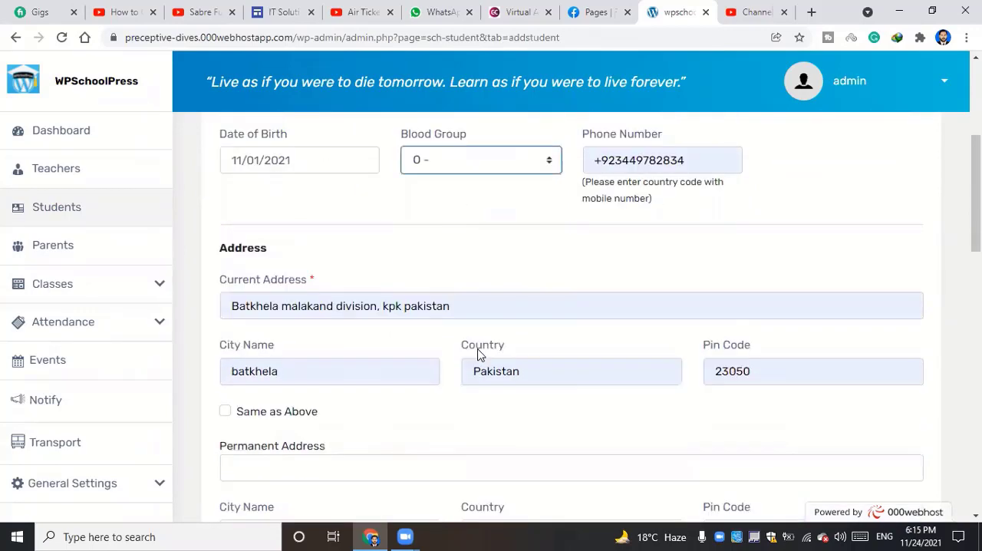
{"action": "left_click", "coordinate": [225, 270]}
{"action": "scroll", "coordinate": [360, 303], "scroll_direction": "down", "scroll_amount": 3}
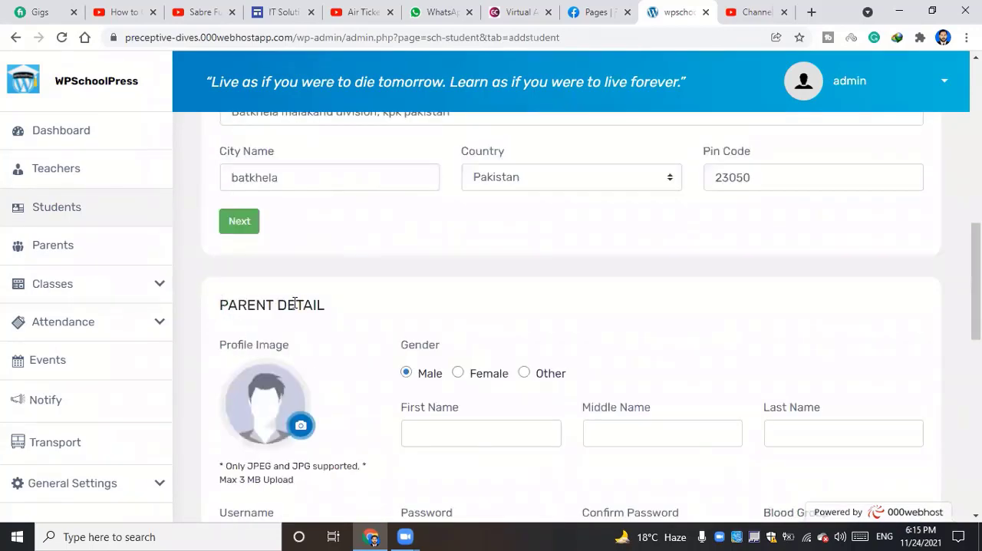
Fill in the parent's first name, last name, email address and phone from the second saved autofill profile
{"action": "scroll", "coordinate": [291, 303], "scroll_direction": "down", "scroll_amount": 2}
{"action": "left_click_drag", "start_coordinate": [230, 162], "coordinate": [323, 158]}
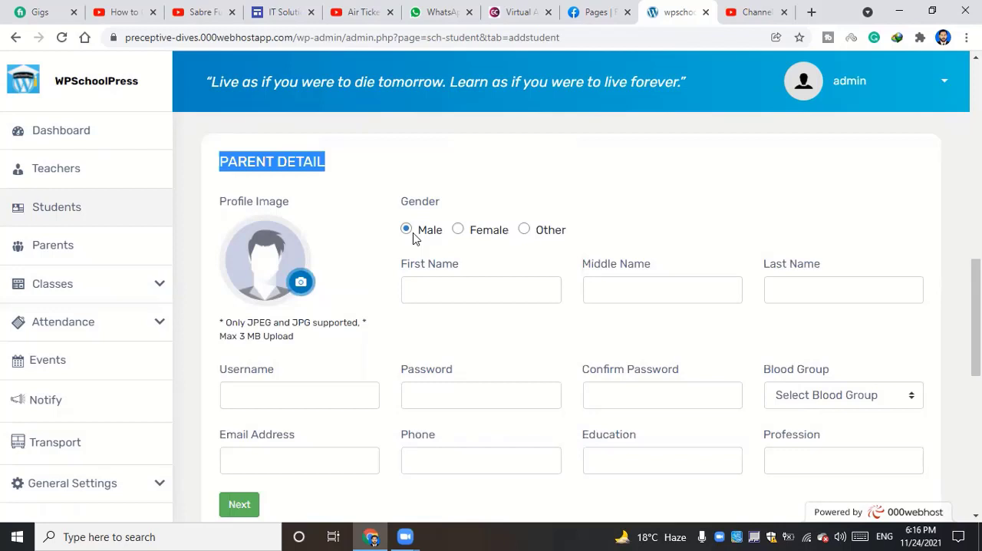
{"action": "left_click", "coordinate": [467, 288]}
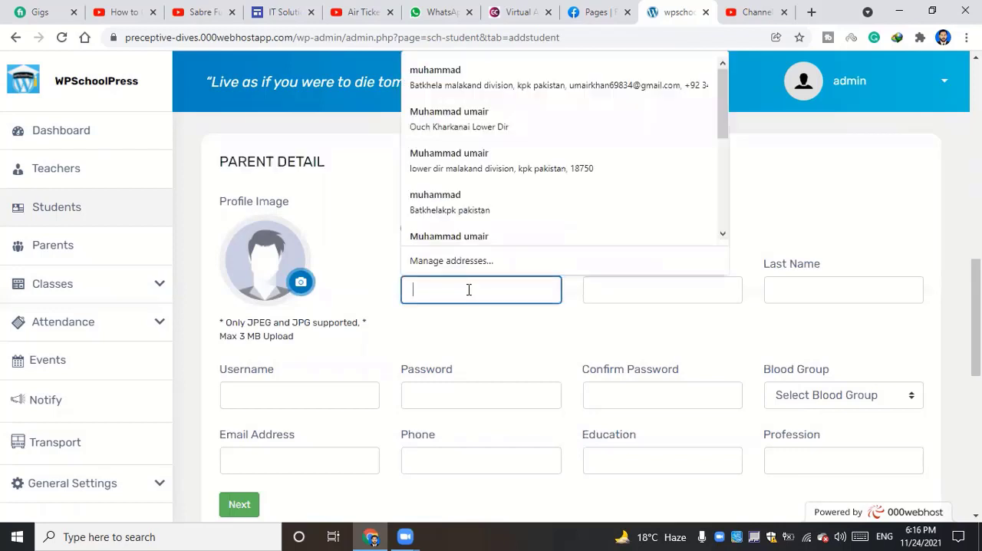
{"action": "left_click", "coordinate": [479, 121]}
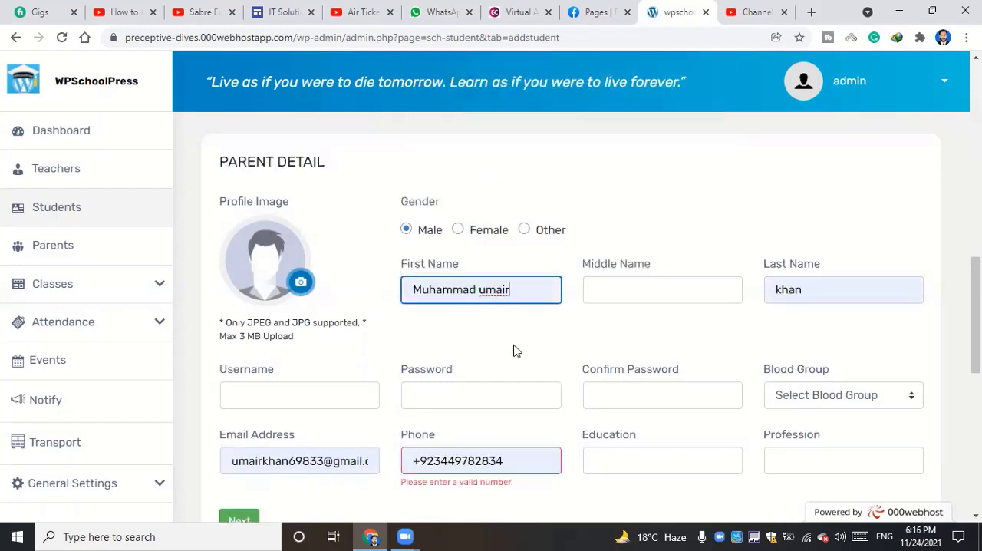
Remove the leading plus sign from the parent's phone number
{"action": "scroll", "coordinate": [488, 329], "scroll_direction": "down", "scroll_amount": 1}
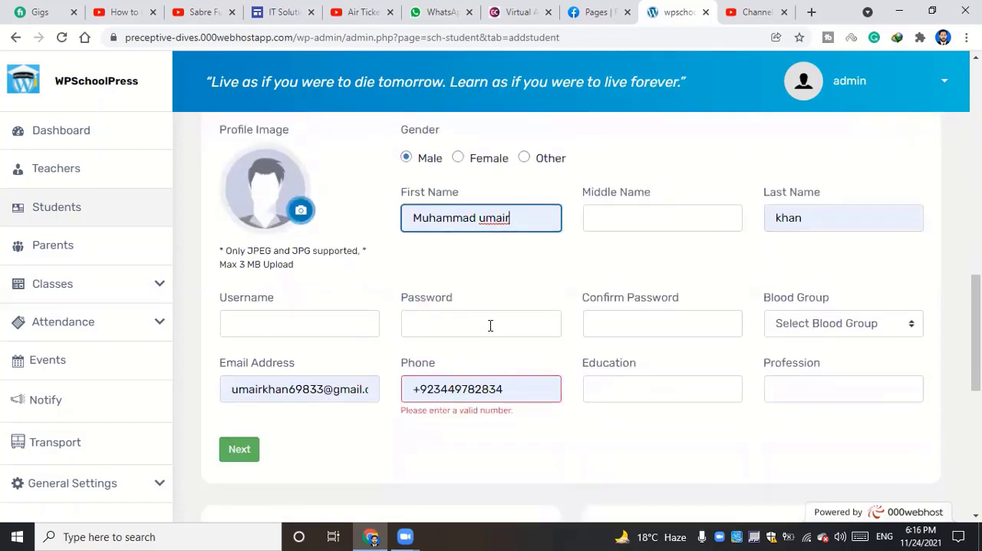
{"action": "left_click", "coordinate": [508, 389]}
{"action": "left_click_drag", "start_coordinate": [507, 389], "coordinate": [414, 400]}
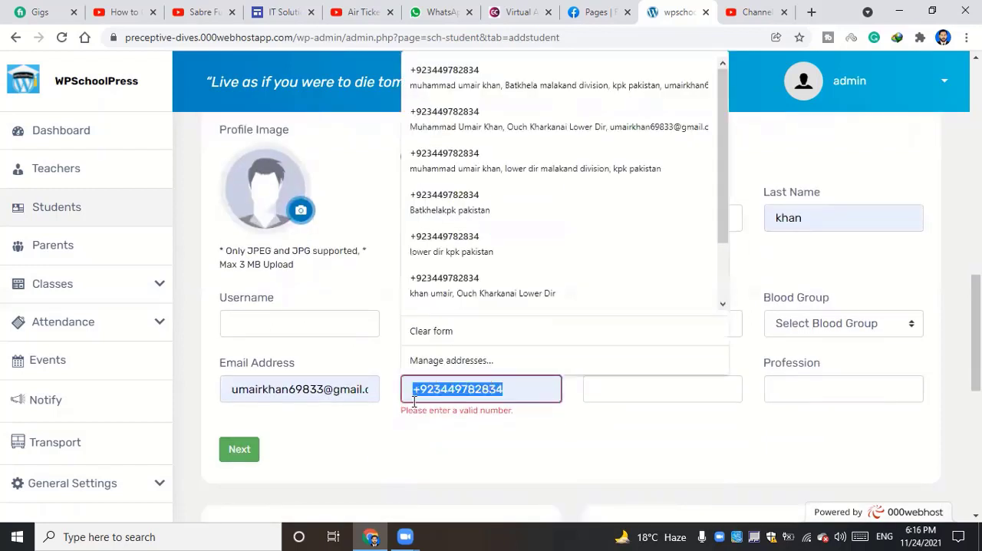
{"action": "left_click", "coordinate": [422, 389]}
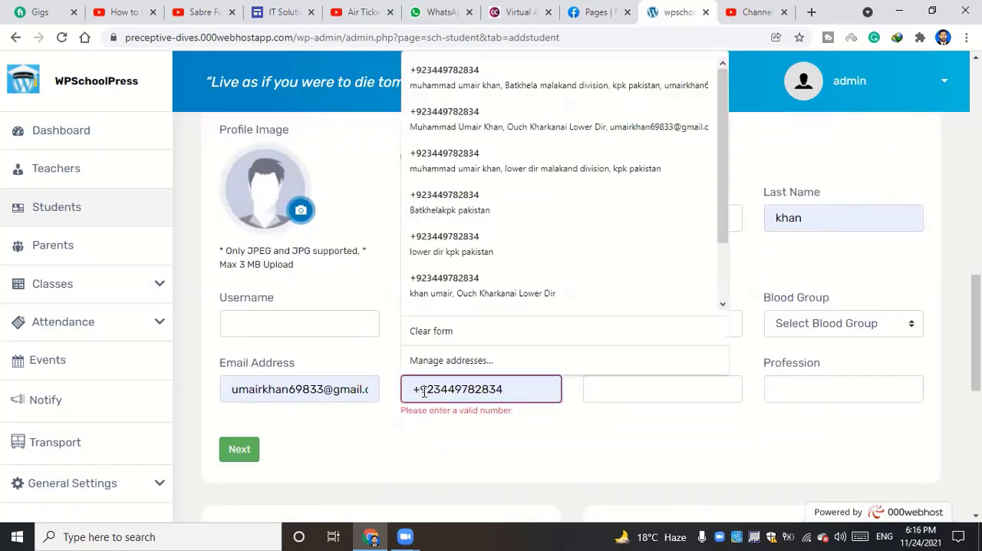
{"action": "key", "text": "BackSpace"}
{"action": "left_click", "coordinate": [436, 420]}
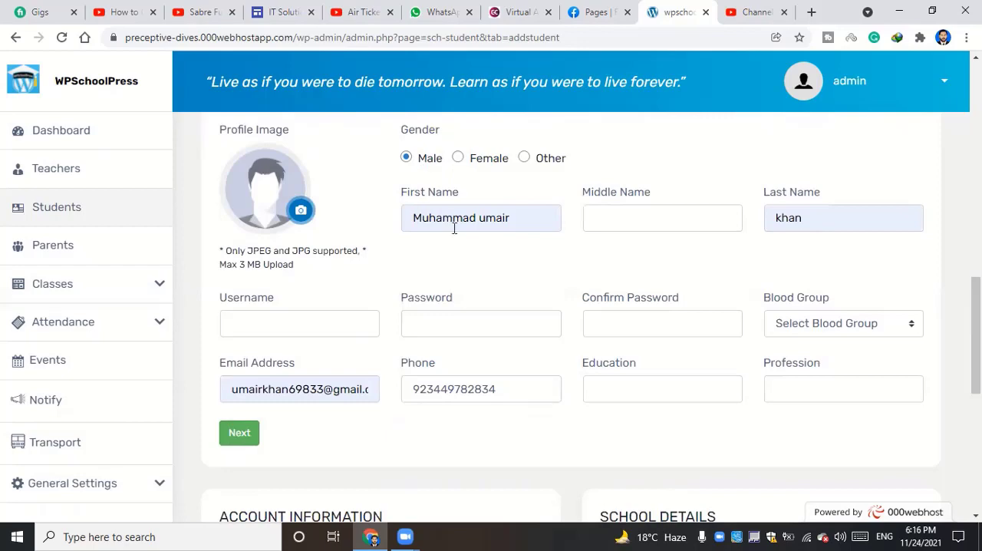
Review the form's address, parent detail, account information and school details sections
{"action": "scroll", "coordinate": [457, 289], "scroll_direction": "up", "scroll_amount": 3}
{"action": "scroll", "coordinate": [457, 288], "scroll_direction": "up", "scroll_amount": 4}
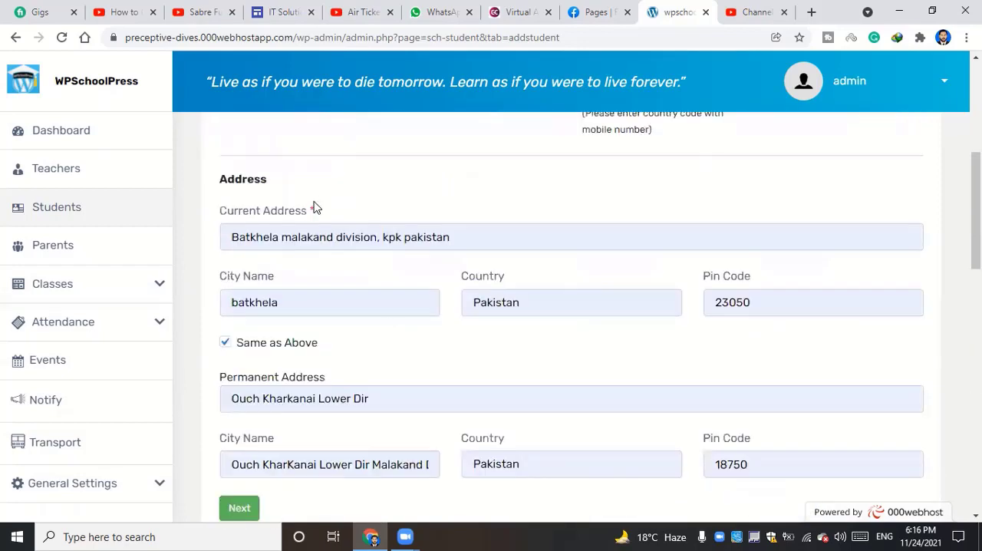
{"action": "scroll", "coordinate": [469, 262], "scroll_direction": "down", "scroll_amount": 7}
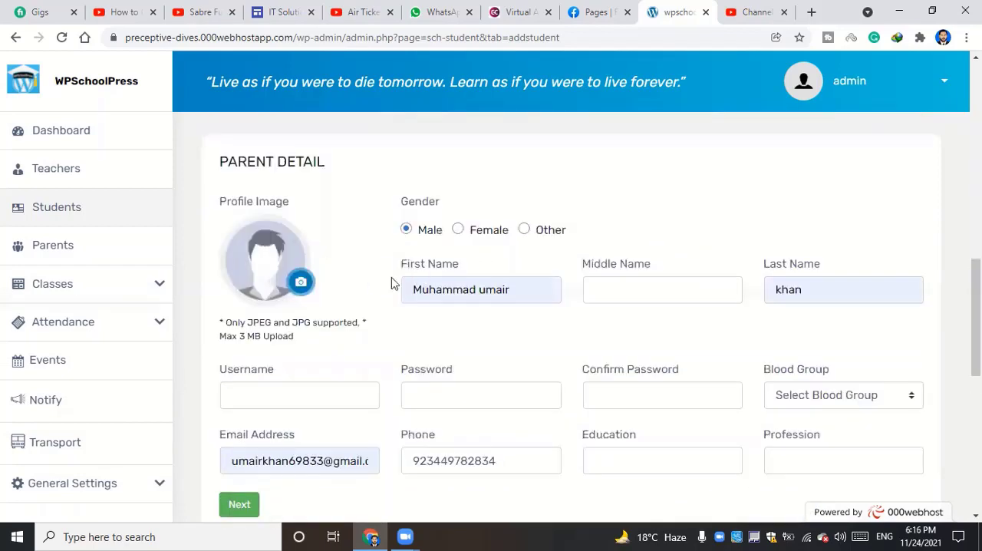
{"action": "scroll", "coordinate": [625, 339], "scroll_direction": "down", "scroll_amount": 1}
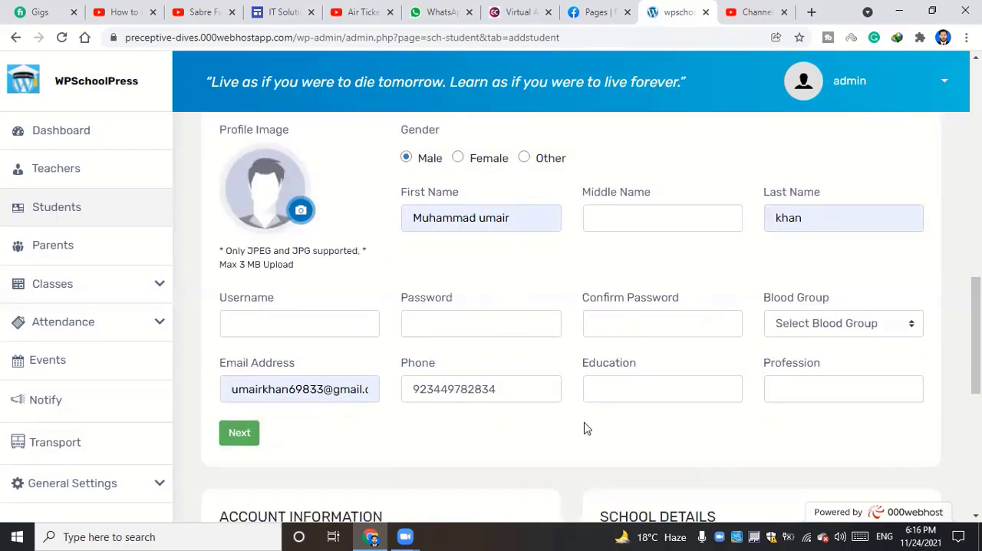
{"action": "scroll", "coordinate": [521, 391], "scroll_direction": "up", "scroll_amount": 1}
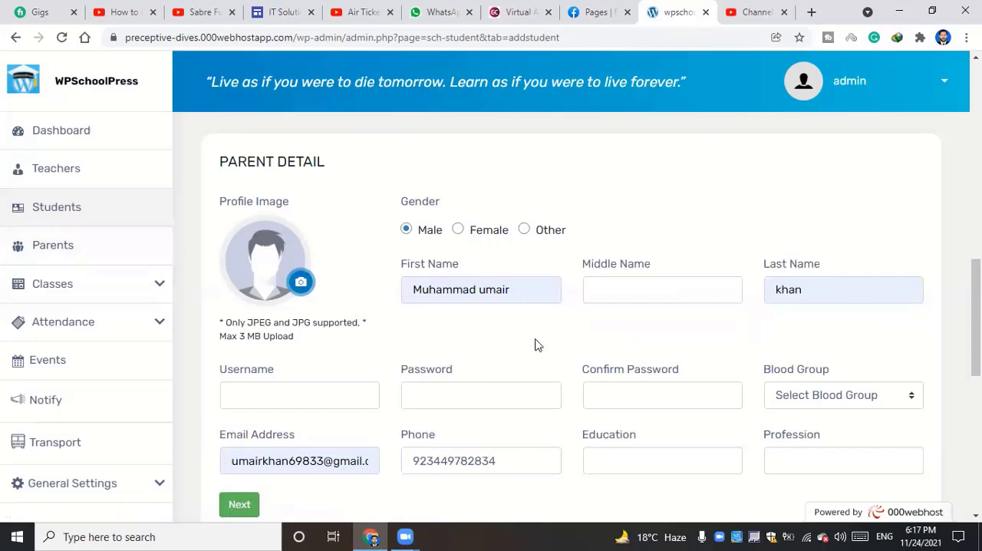
{"action": "scroll", "coordinate": [522, 344], "scroll_direction": "down", "scroll_amount": 5}
{"action": "scroll", "coordinate": [344, 307], "scroll_direction": "up", "scroll_amount": 3}
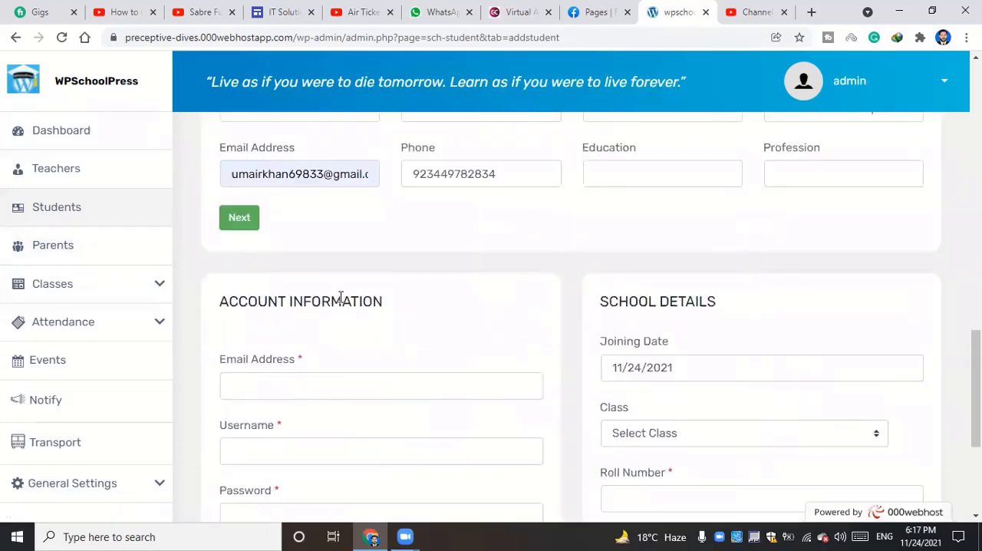
{"action": "scroll", "coordinate": [502, 305], "scroll_direction": "down", "scroll_amount": 1}
{"action": "scroll", "coordinate": [422, 310], "scroll_direction": "up", "scroll_amount": 1}
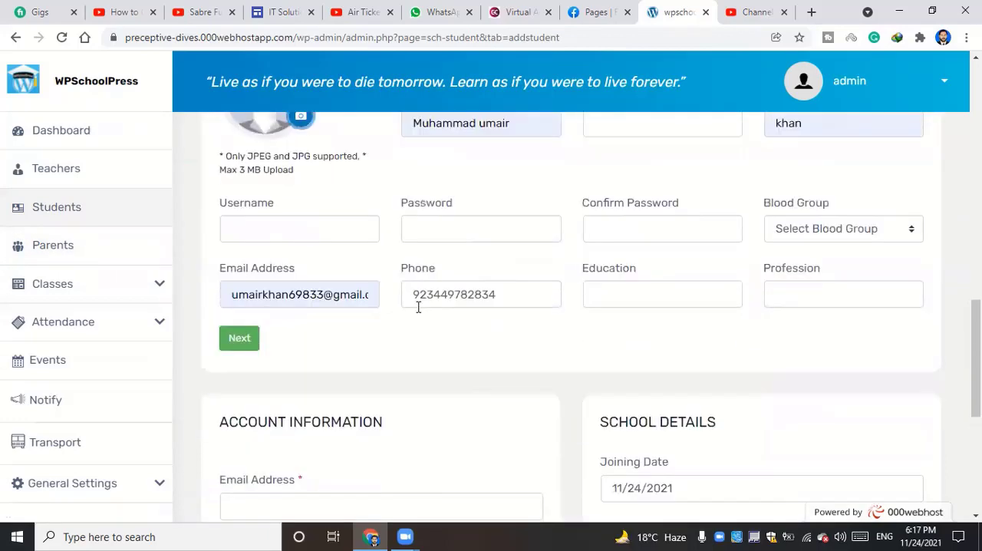
{"action": "scroll", "coordinate": [279, 297], "scroll_direction": "up", "scroll_amount": 2}
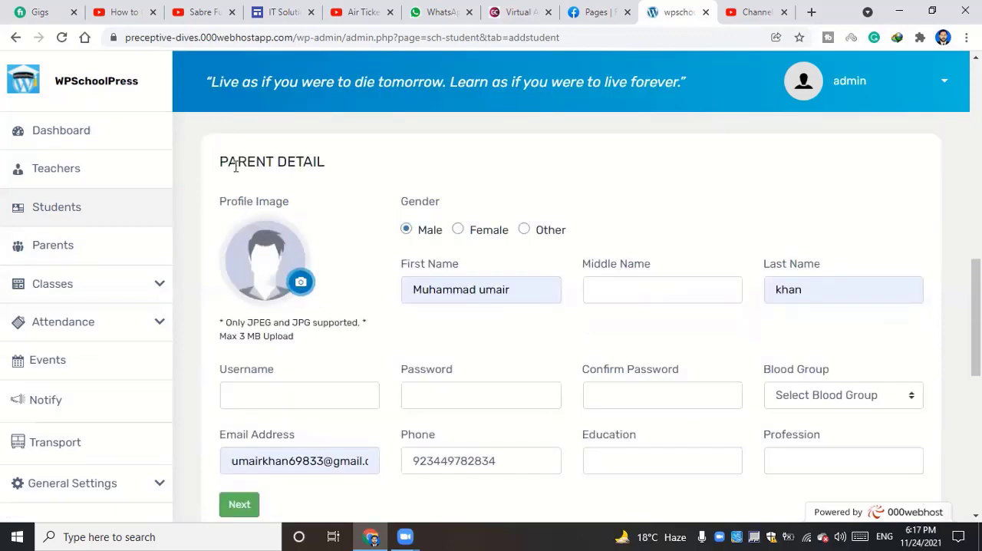
{"action": "left_click", "coordinate": [279, 394]}
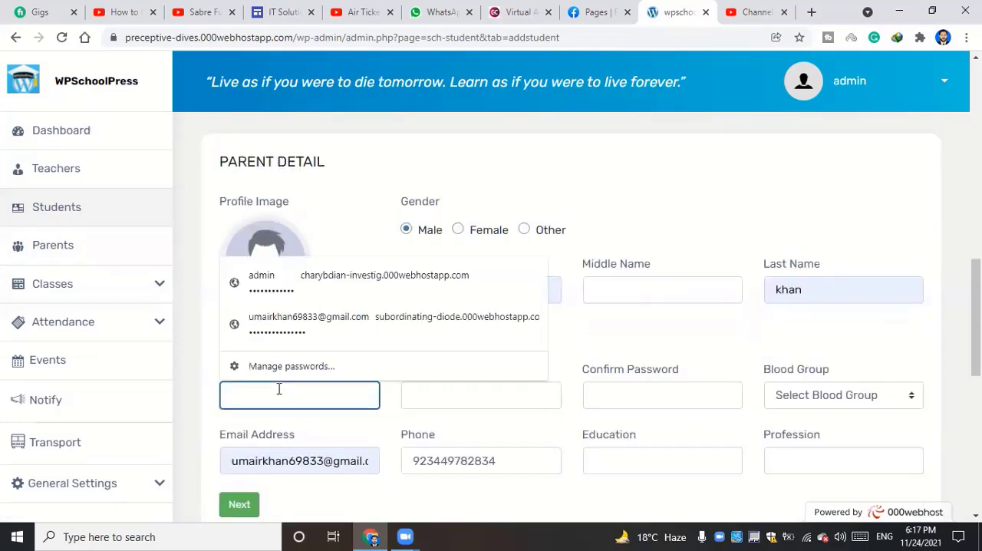
{"action": "left_click", "coordinate": [210, 402]}
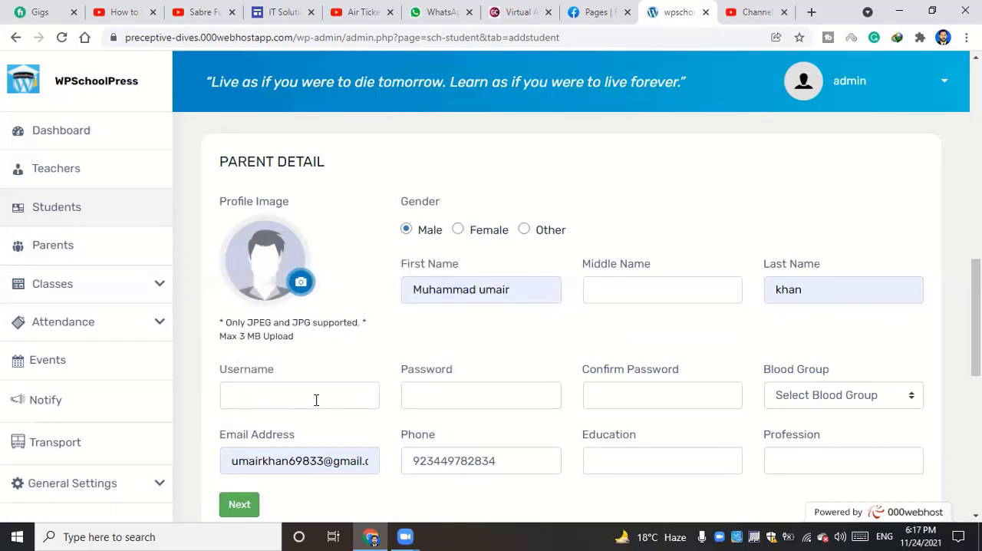
{"action": "left_click", "coordinate": [479, 397]}
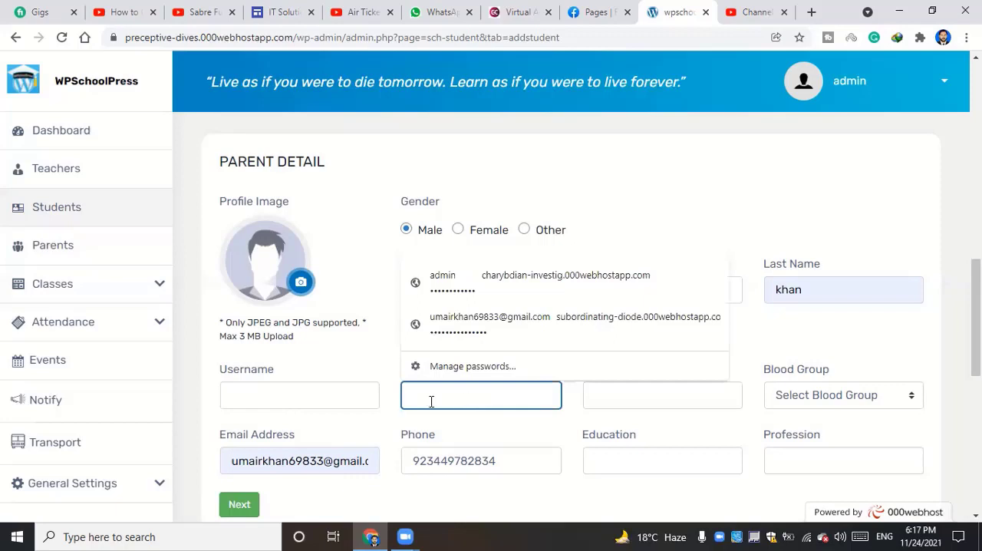
{"action": "left_click", "coordinate": [198, 392]}
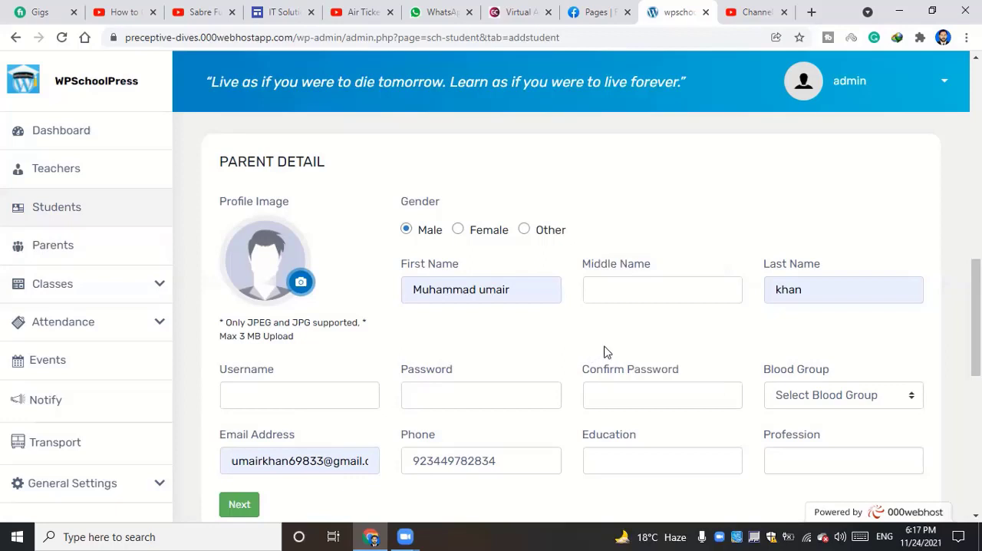
Fill in the student's email address and username in the account information from the saved suggestions
{"action": "scroll", "coordinate": [604, 351], "scroll_direction": "down", "scroll_amount": 1}
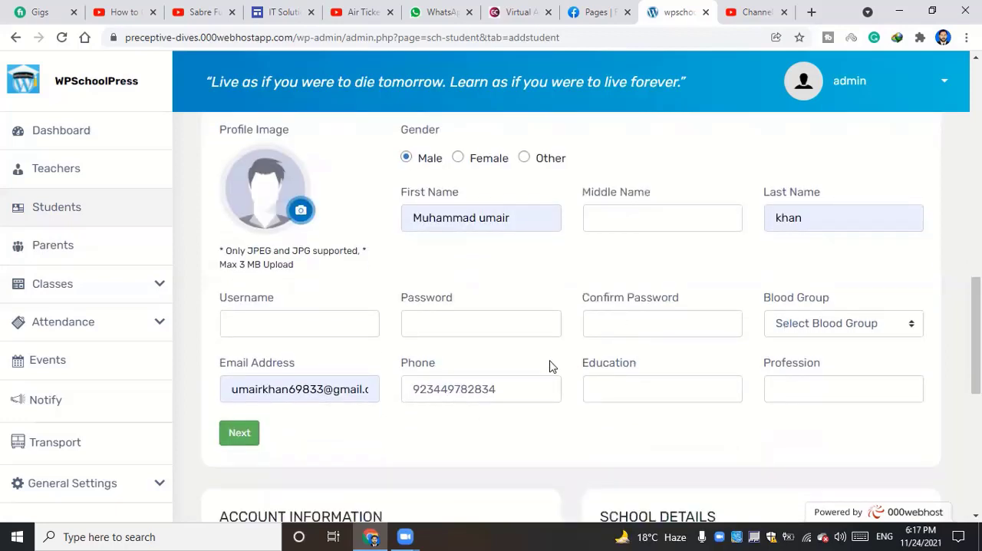
{"action": "scroll", "coordinate": [549, 365], "scroll_direction": "down", "scroll_amount": 3}
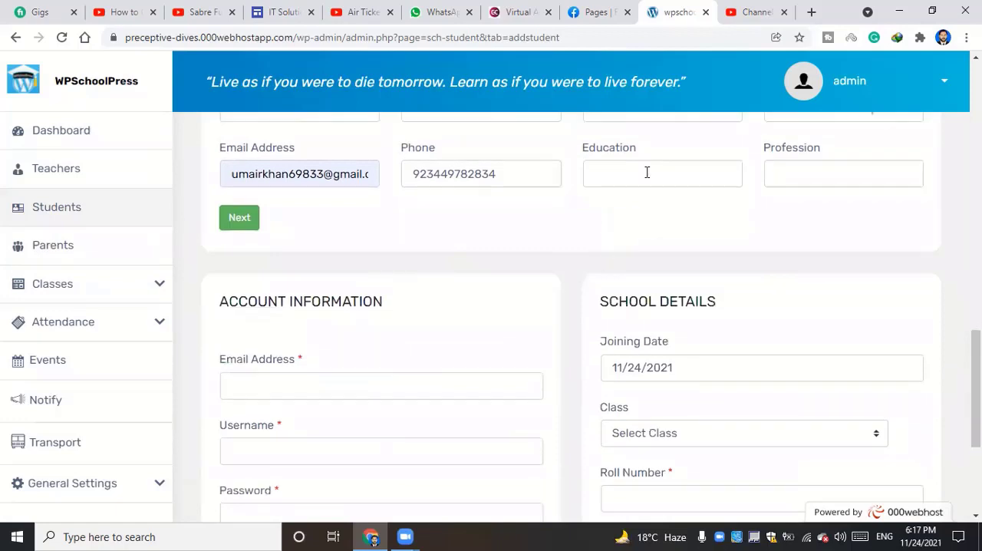
{"action": "scroll", "coordinate": [396, 314], "scroll_direction": "down", "scroll_amount": 1}
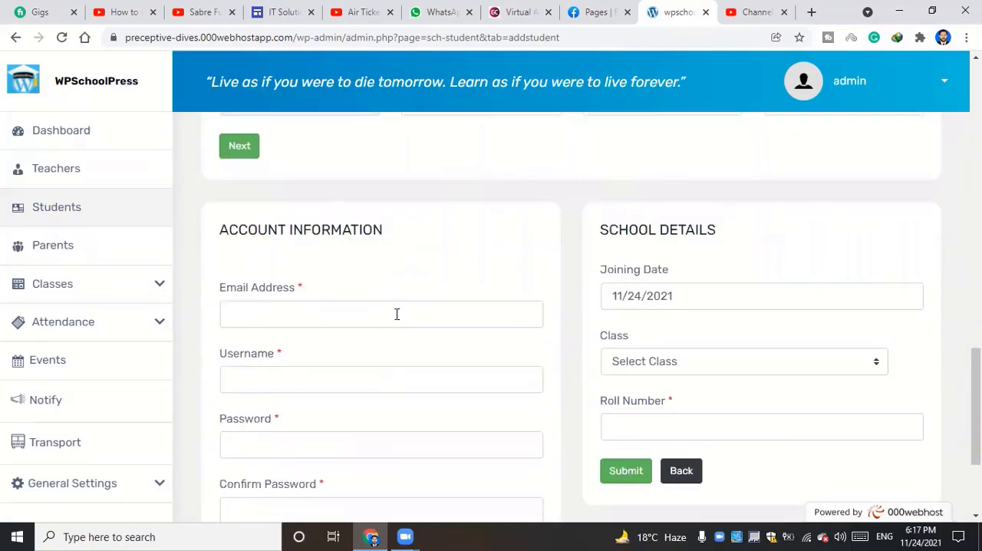
{"action": "scroll", "coordinate": [396, 314], "scroll_direction": "down", "scroll_amount": 1}
{"action": "left_click", "coordinate": [267, 240]}
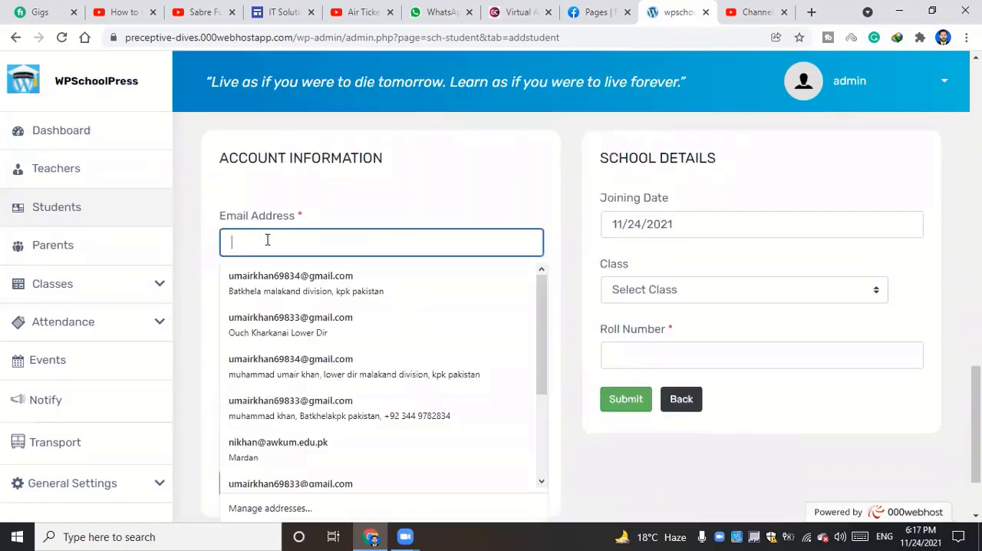
{"action": "left_click", "coordinate": [198, 226]}
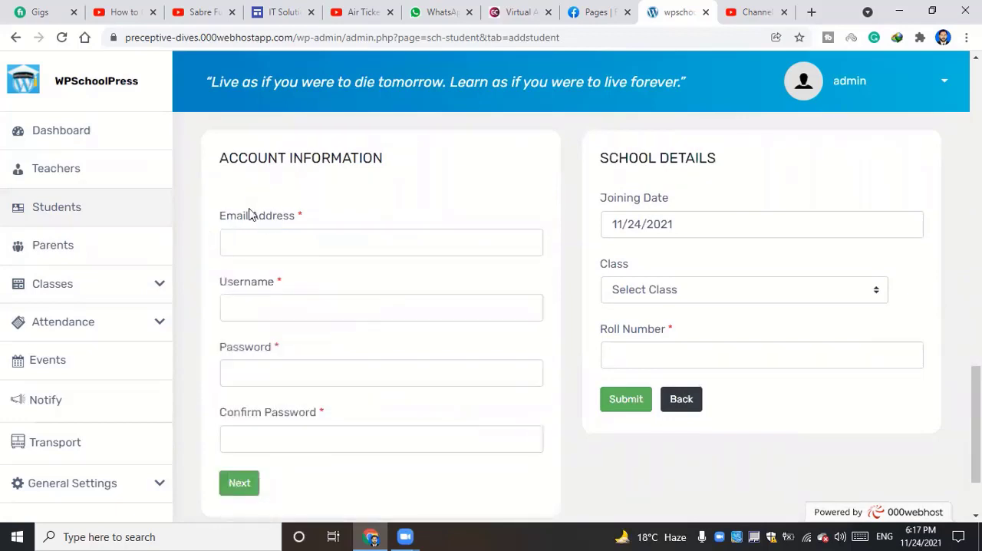
{"action": "left_click", "coordinate": [309, 245]}
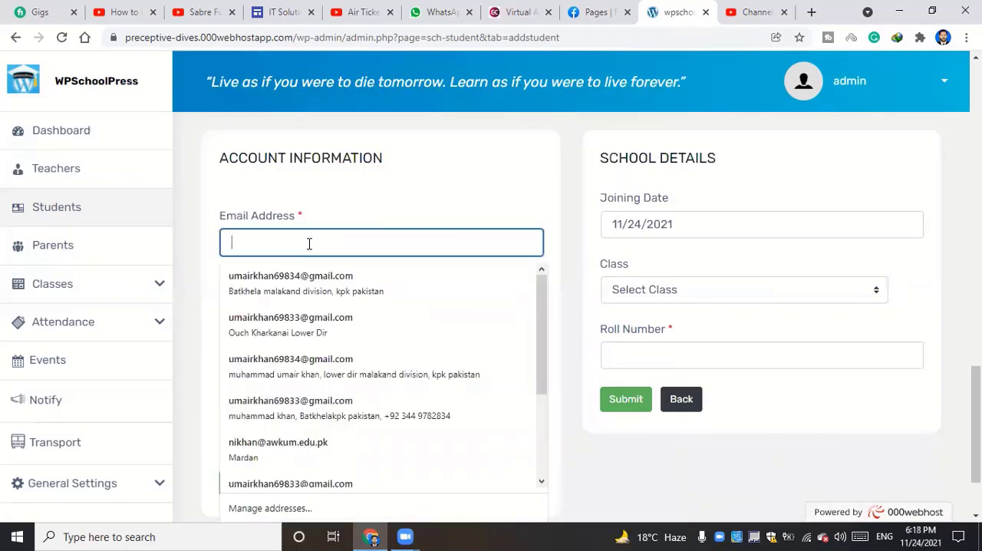
{"action": "left_click", "coordinate": [322, 215]}
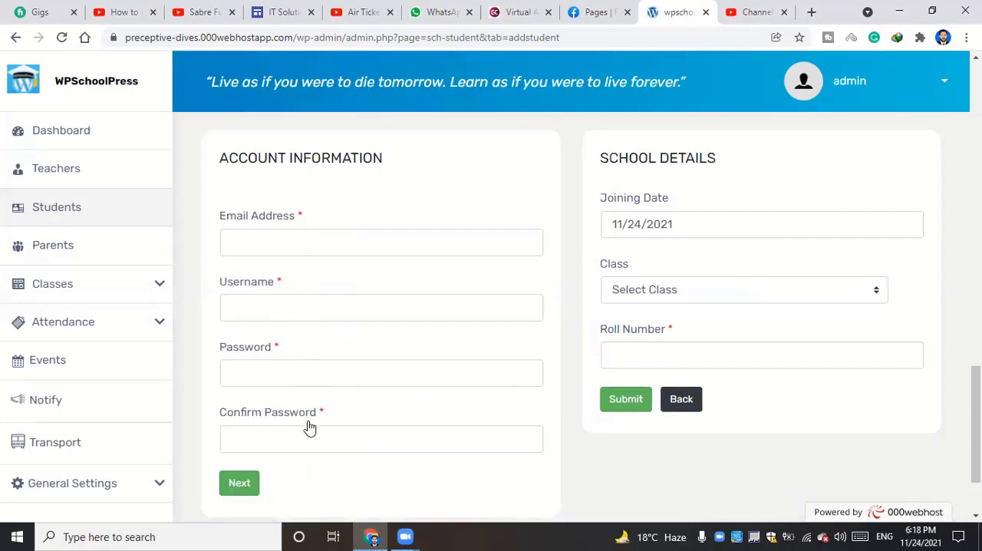
{"action": "left_click", "coordinate": [281, 242]}
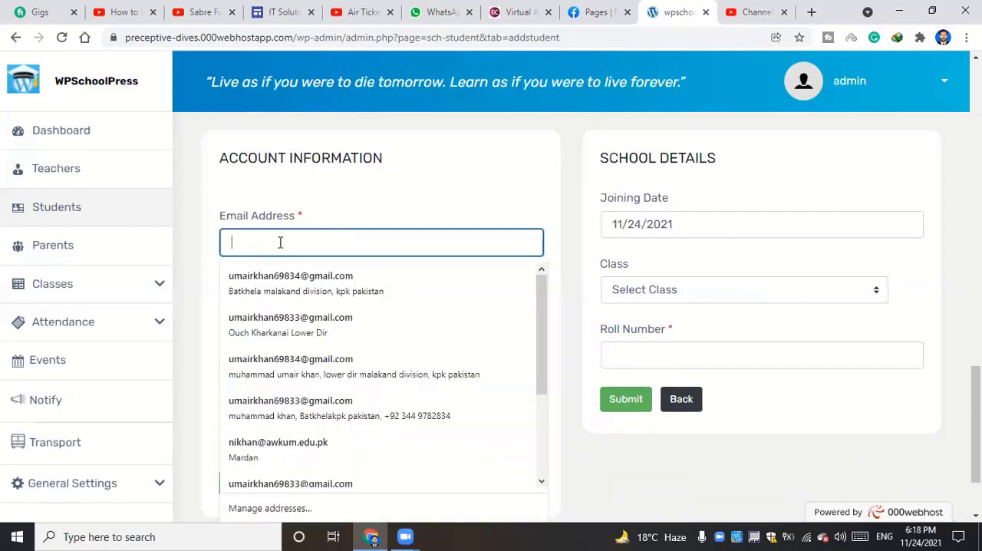
{"action": "left_click", "coordinate": [295, 431]}
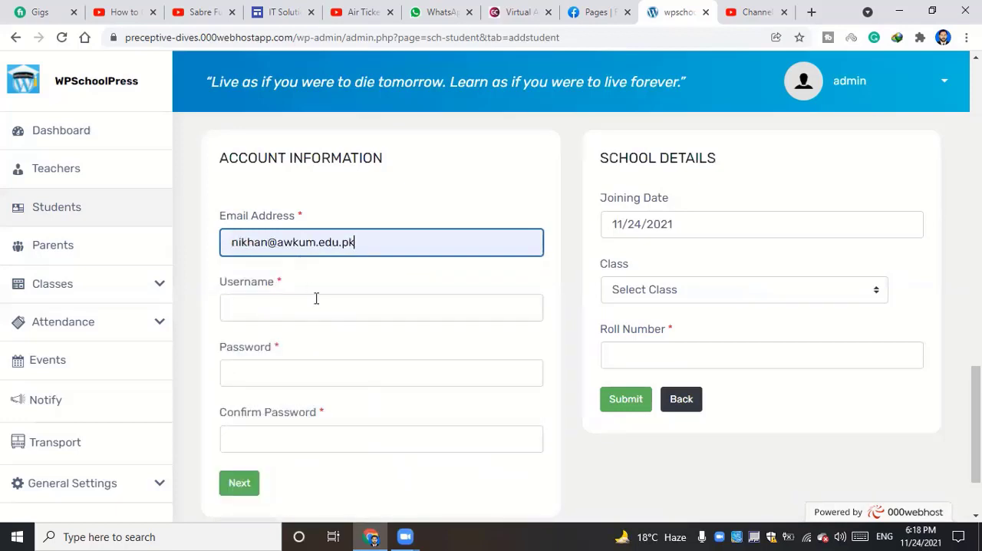
{"action": "left_click", "coordinate": [315, 303]}
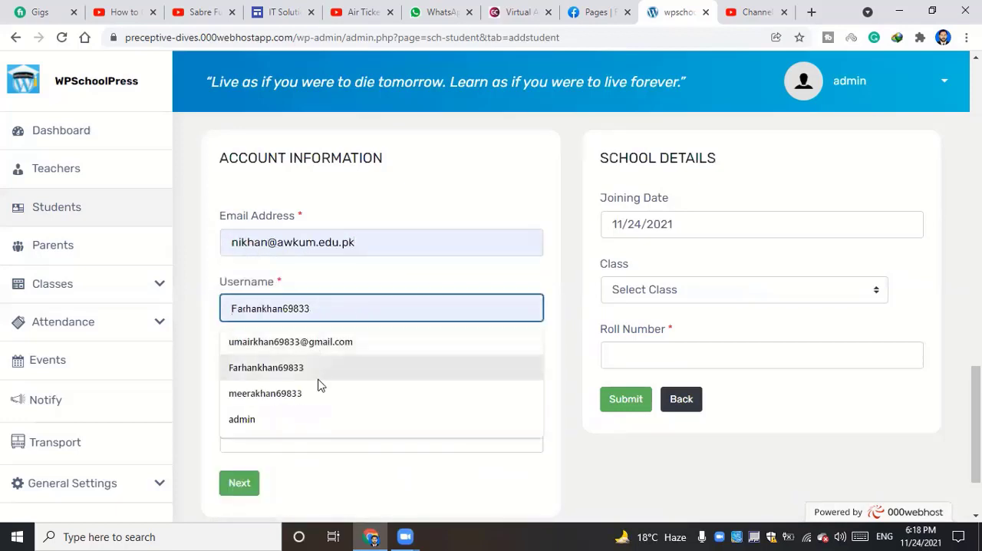
{"action": "left_click", "coordinate": [320, 387]}
Copy the student's account username and paste it into the account's Password and Confirm Password fields
{"action": "left_click", "coordinate": [307, 372]}
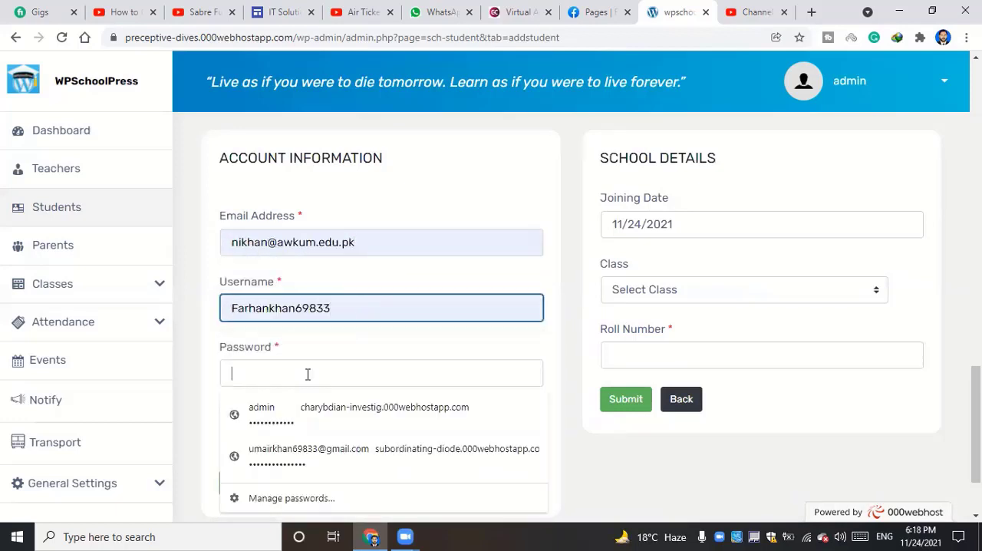
{"action": "double_click", "coordinate": [303, 308]}
{"action": "right_click", "coordinate": [301, 309]}
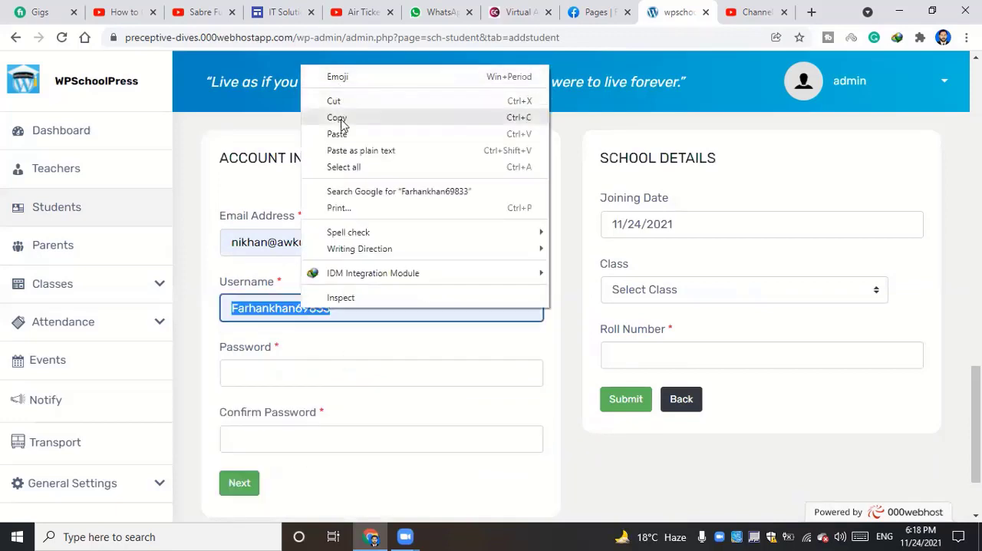
{"action": "left_click", "coordinate": [340, 119]}
{"action": "right_click", "coordinate": [314, 372]}
{"action": "left_click", "coordinate": [339, 239]}
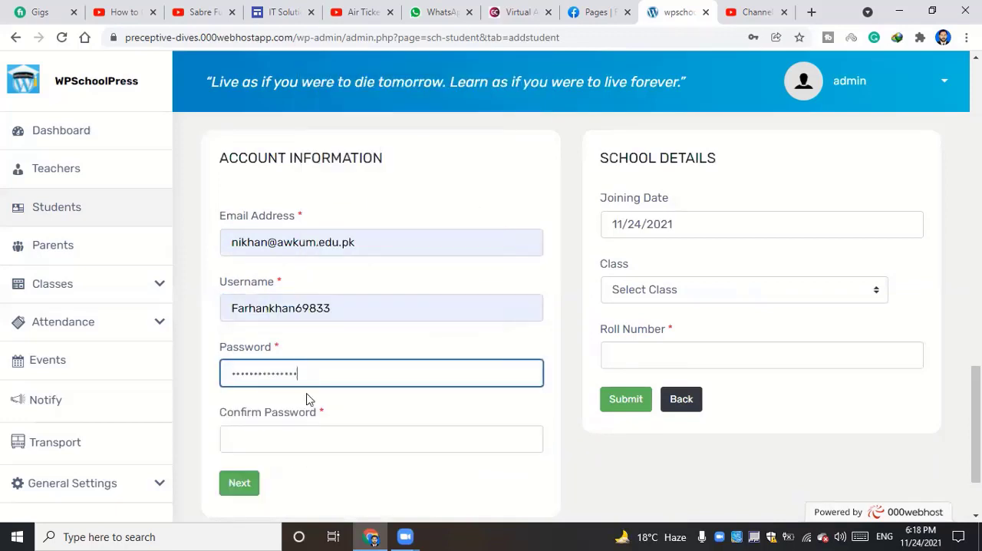
{"action": "right_click", "coordinate": [309, 431]}
{"action": "left_click", "coordinate": [335, 311]}
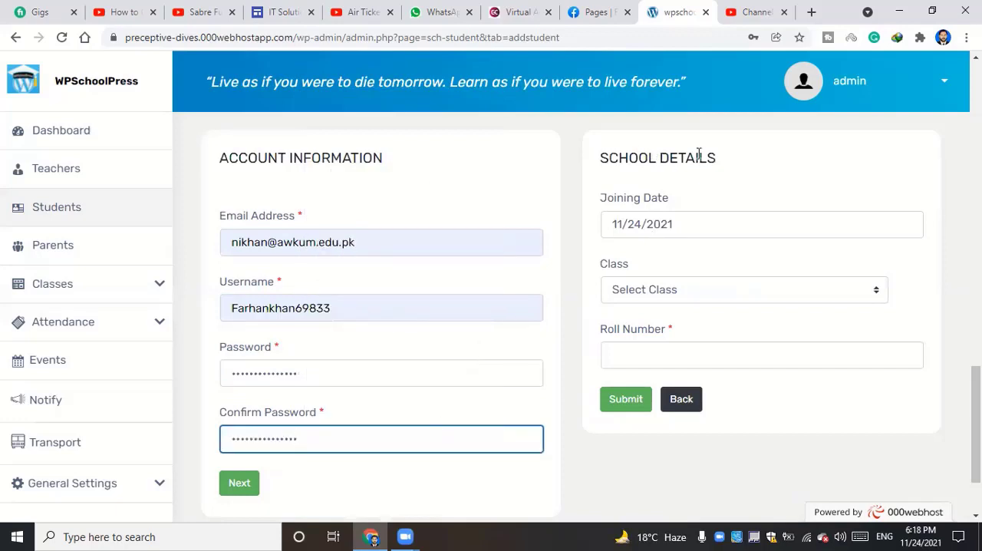
Set the student's joining date to 07/22/2020
{"action": "left_click", "coordinate": [660, 226]}
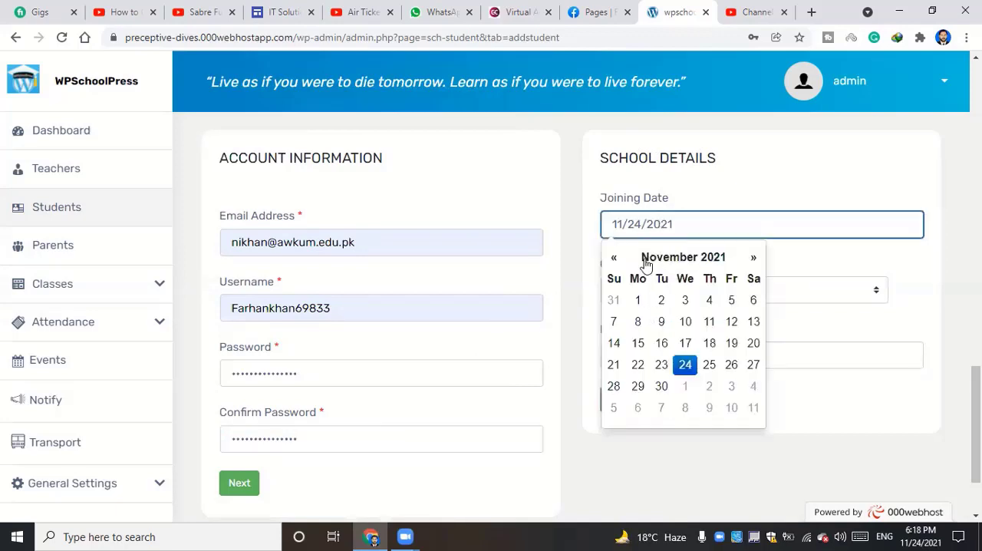
{"action": "left_click", "coordinate": [648, 259]}
{"action": "left_click", "coordinate": [644, 260]}
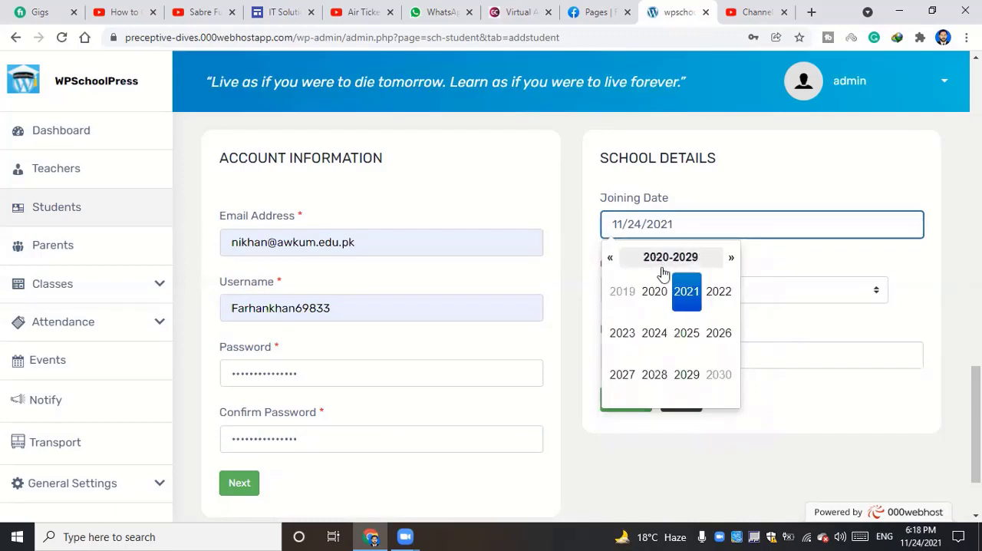
{"action": "left_click", "coordinate": [654, 295]}
{"action": "left_click", "coordinate": [686, 333]}
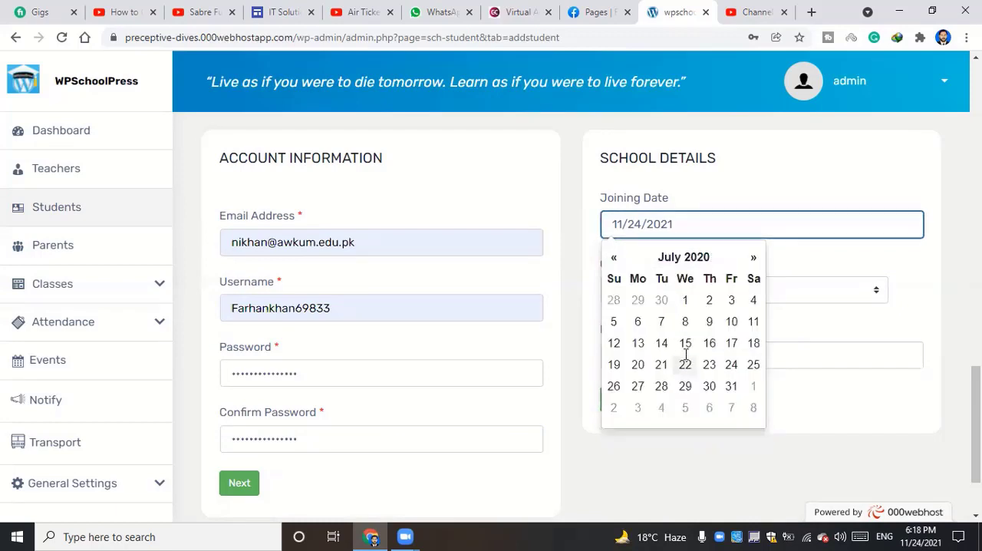
{"action": "left_click", "coordinate": [685, 363]}
Check the class options and fill in the roll number by pasting the copied username and keeping only its last four digits
{"action": "left_click", "coordinate": [640, 289]}
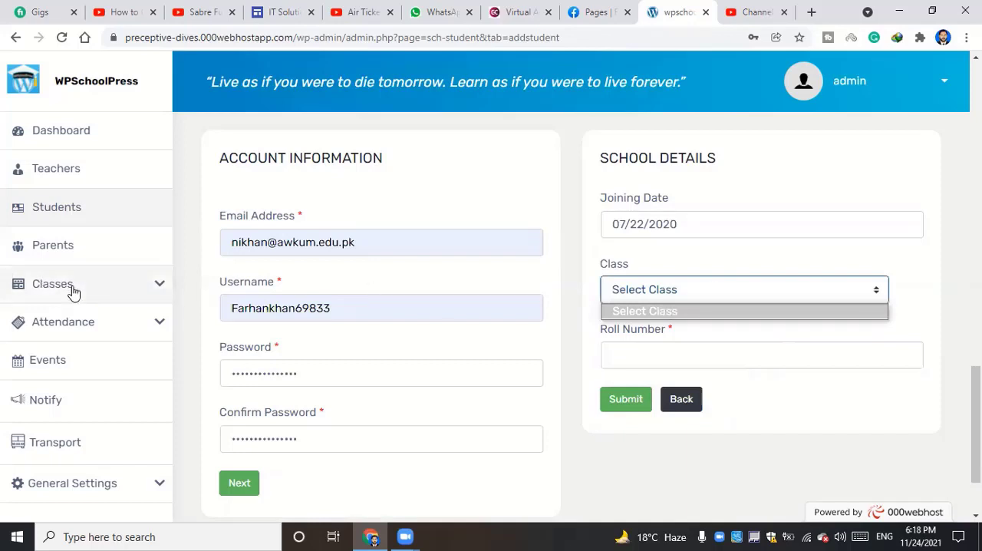
{"action": "left_click", "coordinate": [611, 351]}
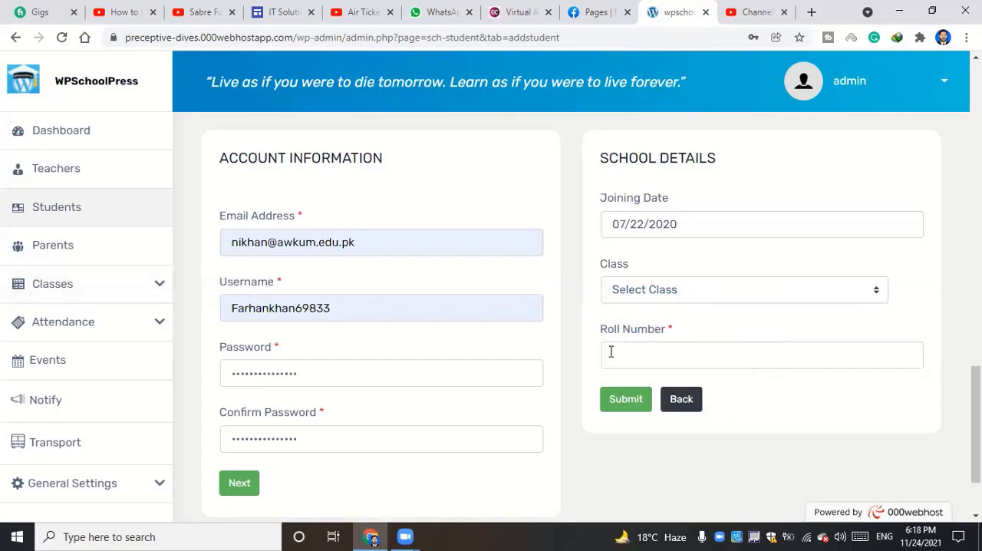
{"action": "left_click", "coordinate": [630, 358]}
{"action": "right_click", "coordinate": [631, 360]}
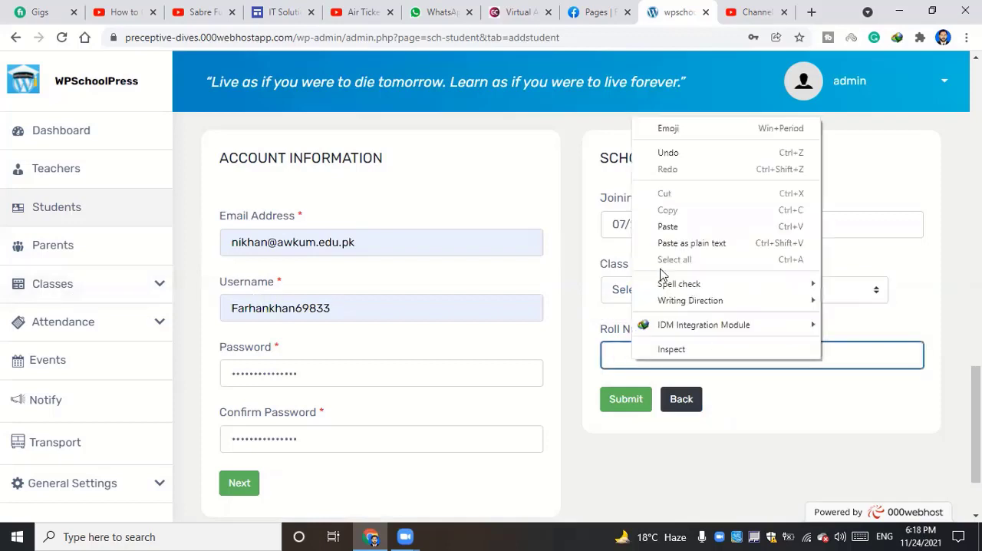
{"action": "left_click", "coordinate": [667, 226]}
{"action": "left_click_drag", "start_coordinate": [674, 355], "coordinate": [400, 372]}
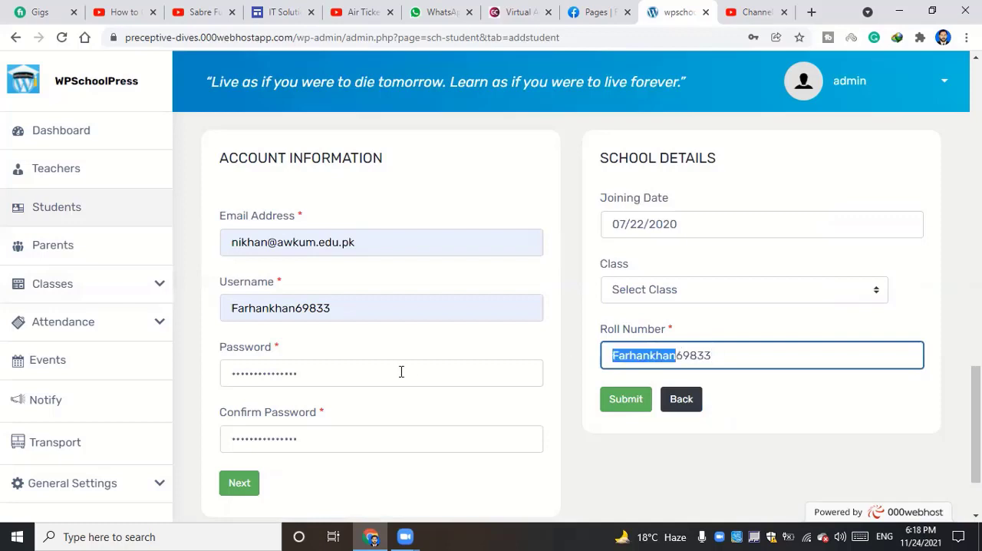
{"action": "key", "text": "BackSpace"}
{"action": "key", "text": "BackSpace"}
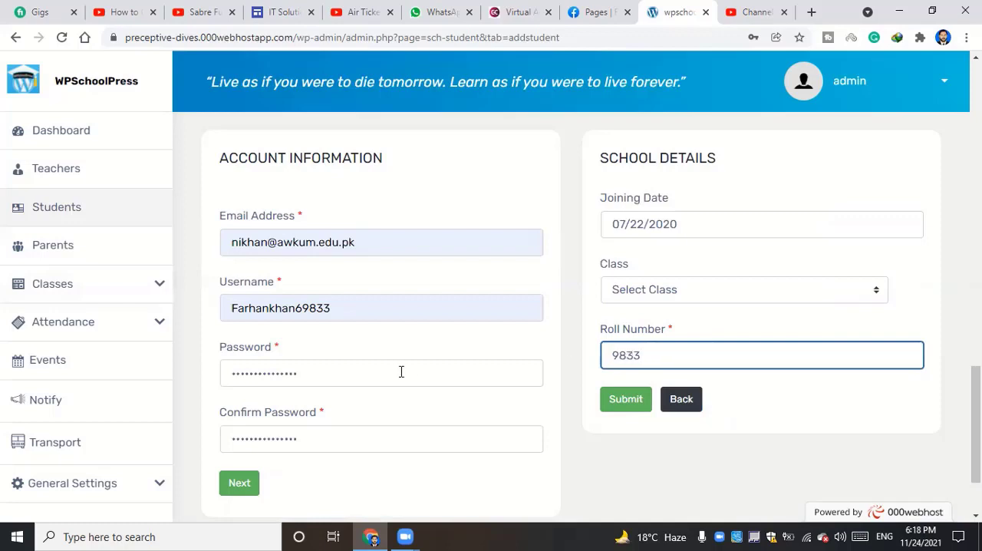
Try to submit the student form, and close the address update prompt and the warning dialog
{"action": "left_click", "coordinate": [621, 402]}
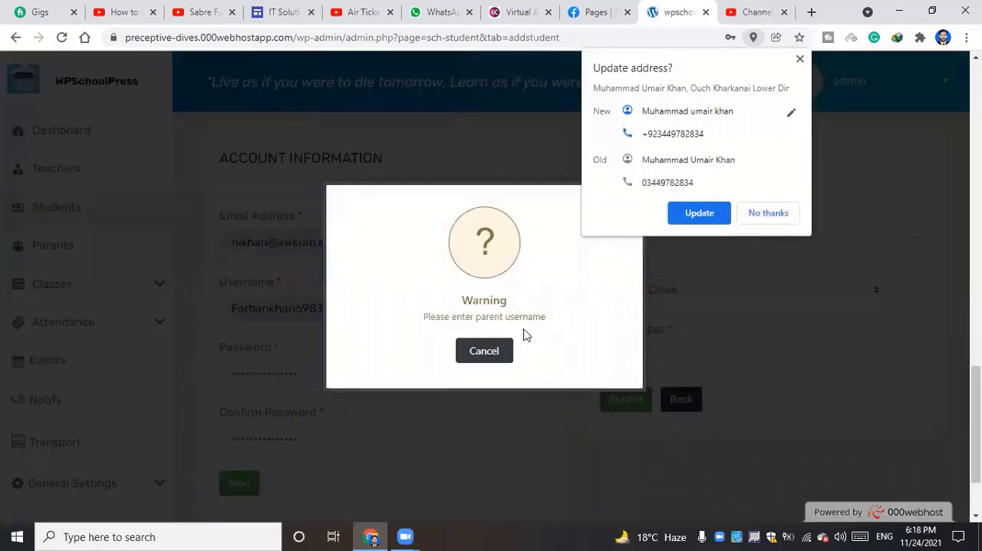
{"action": "left_click", "coordinate": [799, 60]}
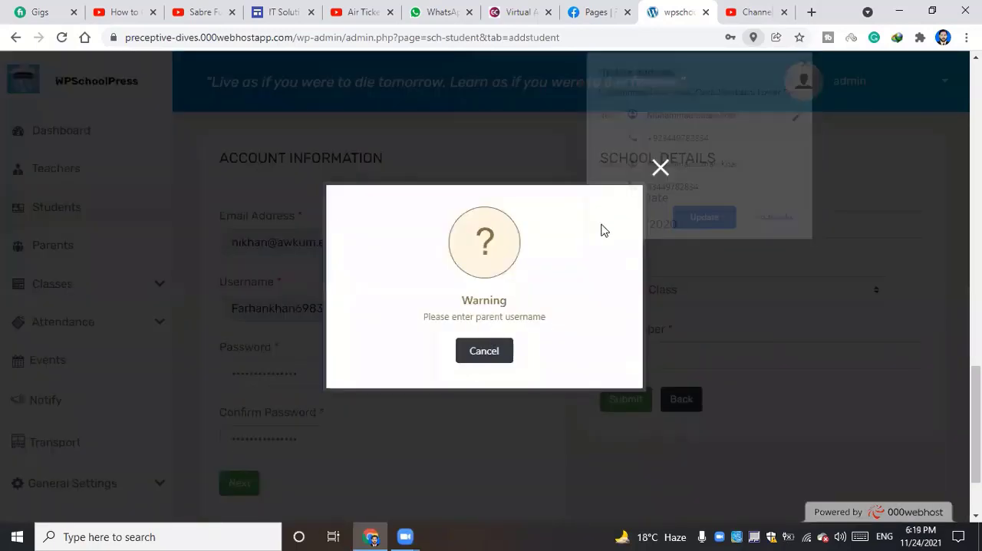
{"action": "left_click", "coordinate": [649, 168]}
Paste the copied username into the parent's Username field and replace its last three digits with 666
{"action": "scroll", "coordinate": [434, 308], "scroll_direction": "up", "scroll_amount": 4}
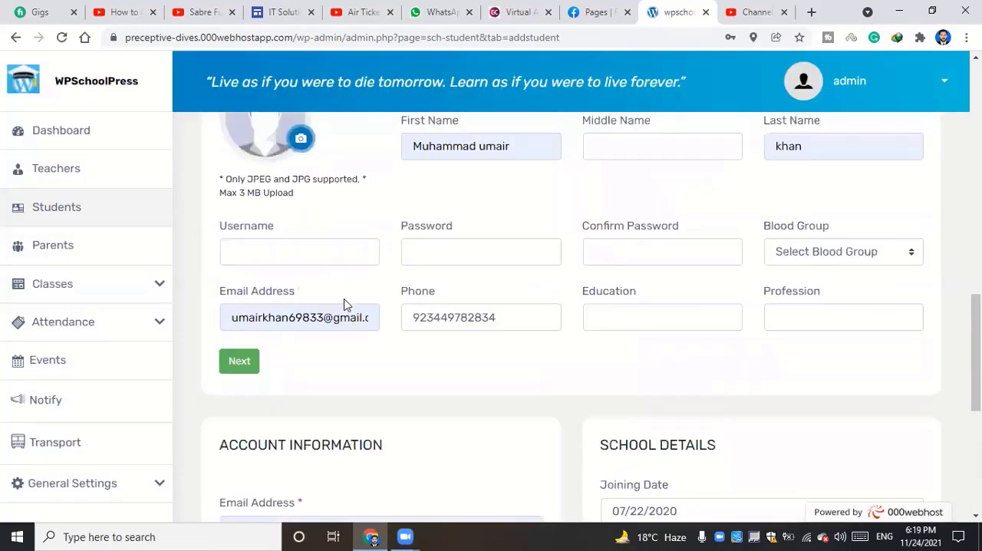
{"action": "scroll", "coordinate": [364, 313], "scroll_direction": "up", "scroll_amount": 2}
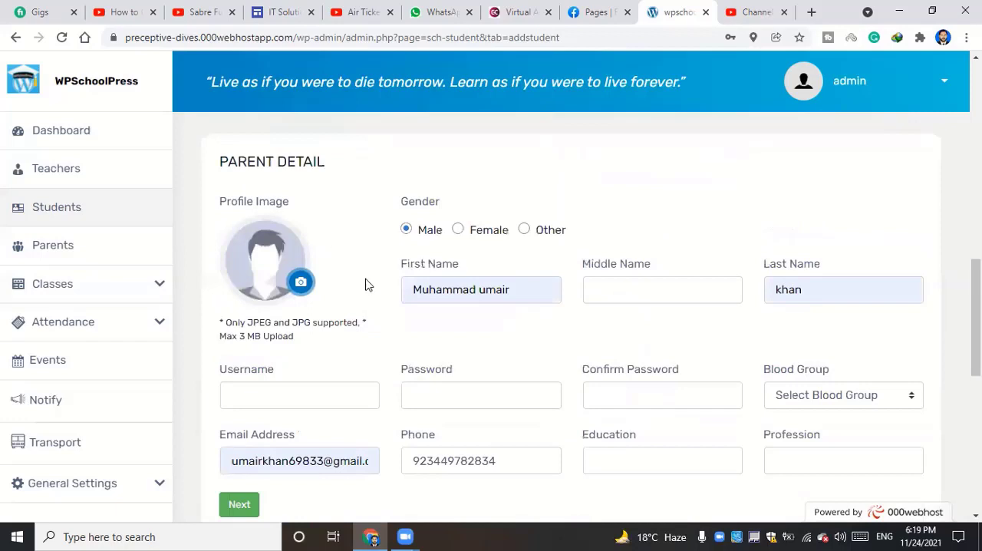
{"action": "scroll", "coordinate": [345, 285], "scroll_direction": "down", "scroll_amount": 1}
{"action": "left_click", "coordinate": [302, 334]}
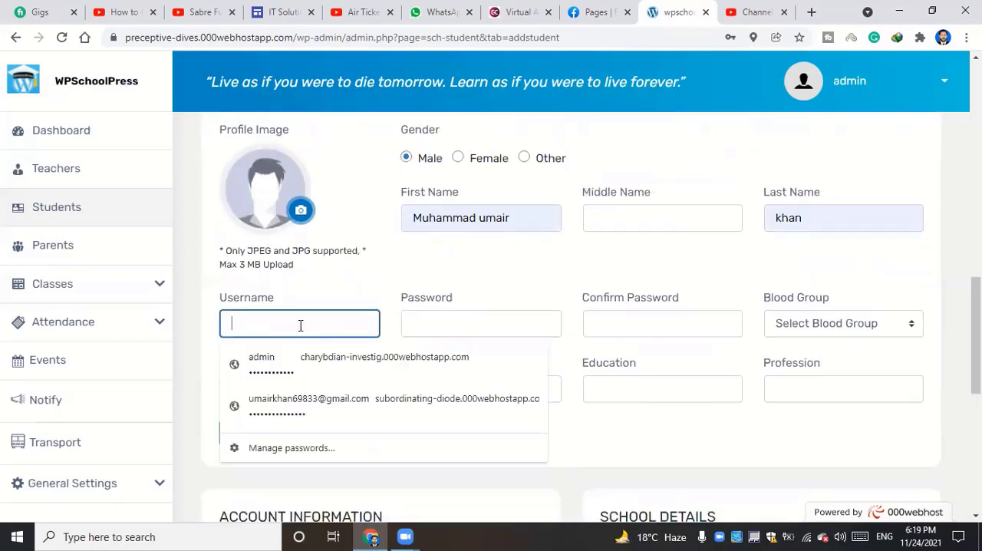
{"action": "right_click", "coordinate": [298, 322]}
{"action": "left_click", "coordinate": [338, 194]}
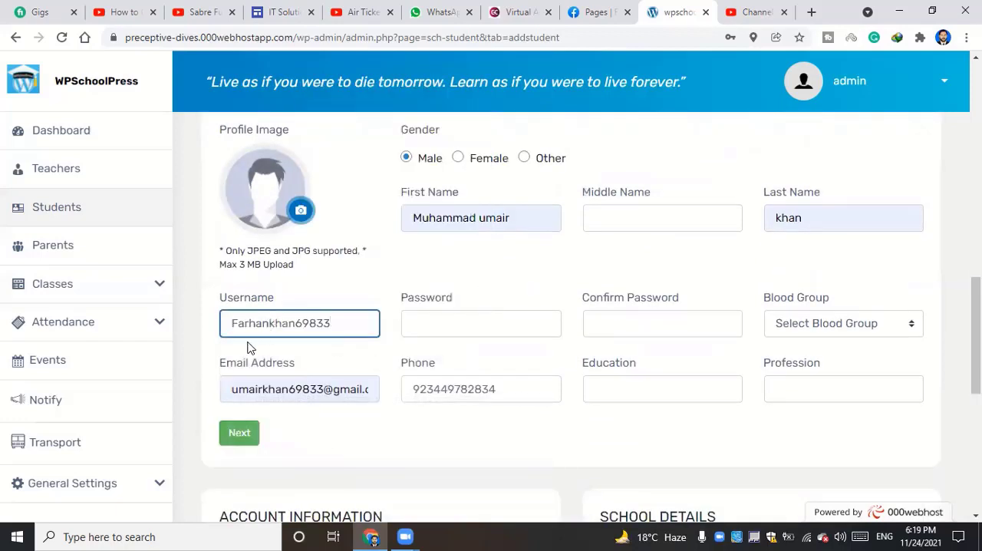
{"action": "left_click_drag", "start_coordinate": [311, 321], "coordinate": [369, 322]}
{"action": "type", "text": "666"}
Paste the copied text into the parent's Password and Confirm Password fields
{"action": "right_click", "coordinate": [434, 311]}
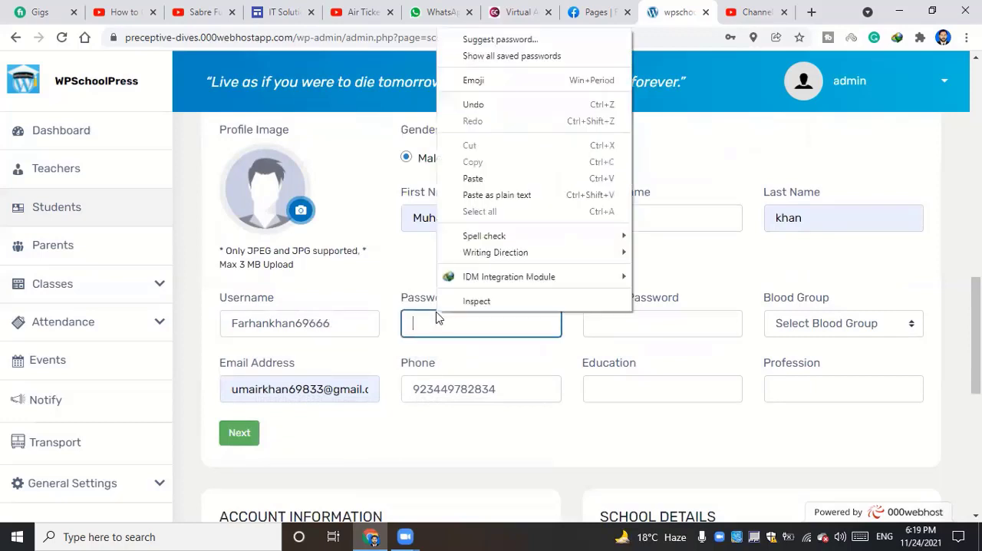
{"action": "left_click", "coordinate": [465, 178]}
{"action": "right_click", "coordinate": [612, 319]}
{"action": "left_click", "coordinate": [666, 191]}
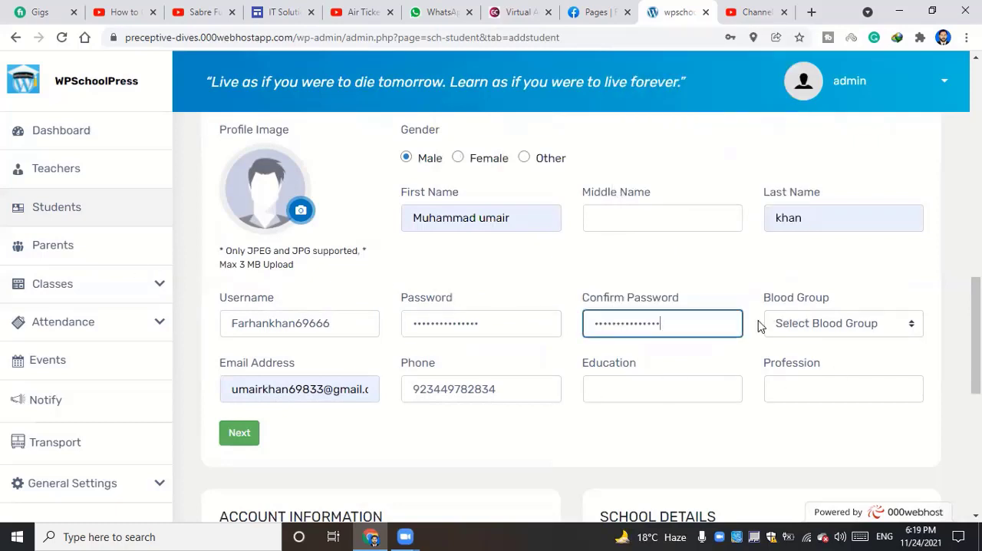
Try submitting the completed student form twice, closing the dialog after each attempt
{"action": "scroll", "coordinate": [718, 327], "scroll_direction": "down", "scroll_amount": 10}
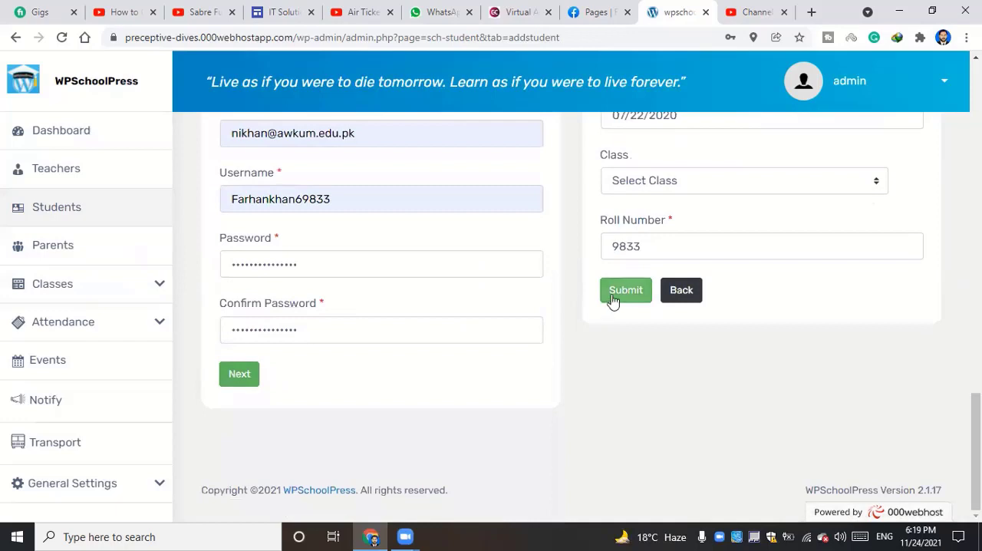
{"action": "left_click", "coordinate": [618, 296]}
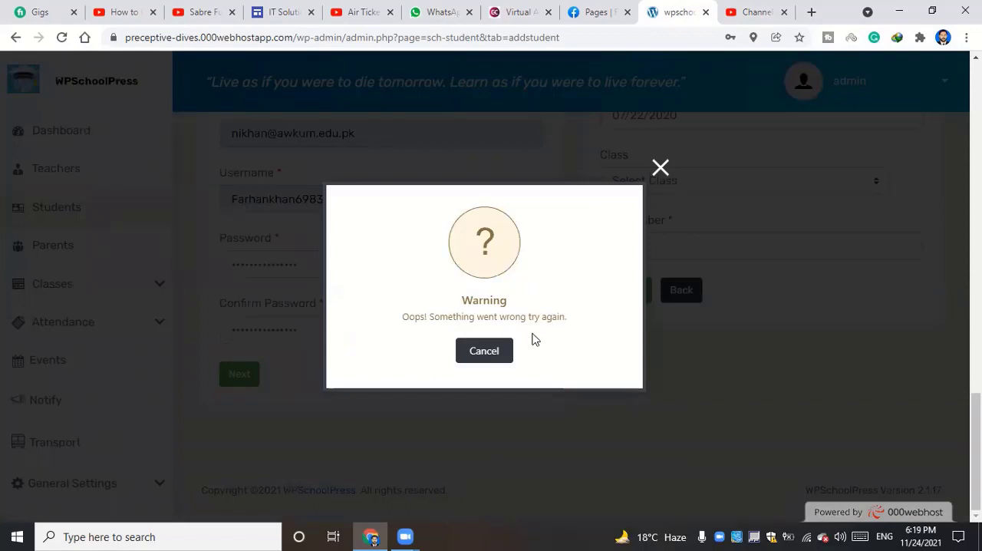
{"action": "left_click", "coordinate": [658, 168]}
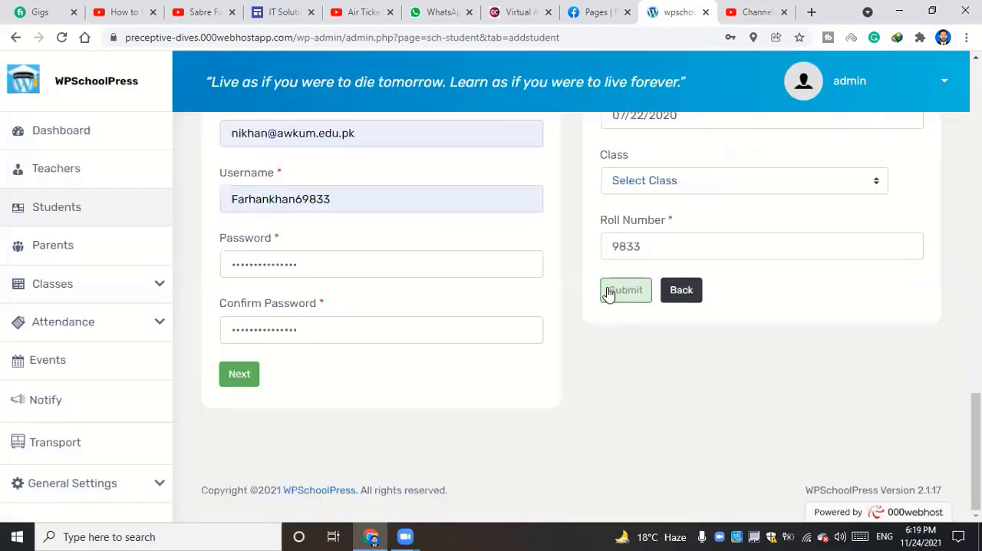
{"action": "left_click", "coordinate": [608, 291]}
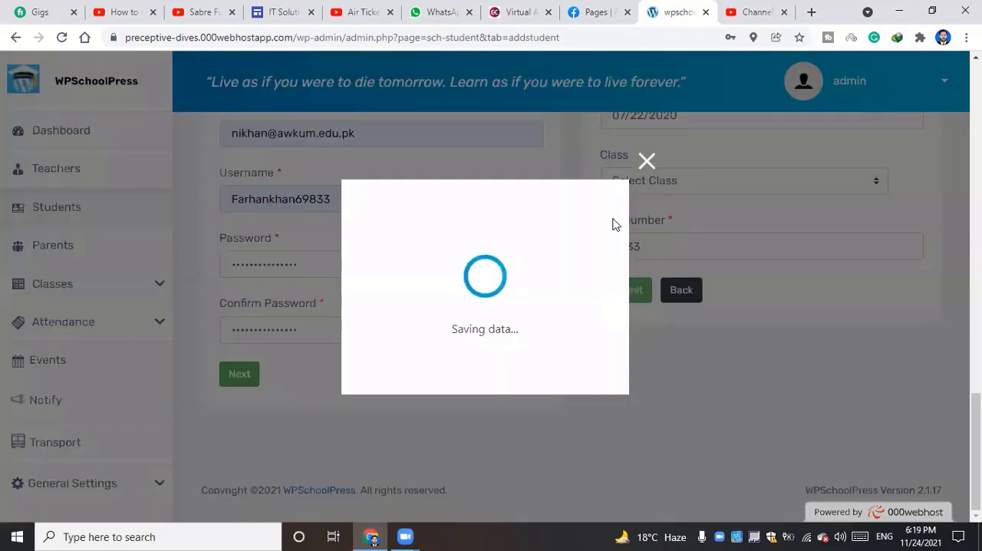
{"action": "left_click", "coordinate": [658, 168]}
{"action": "scroll", "coordinate": [442, 237], "scroll_direction": "up", "scroll_amount": 6}
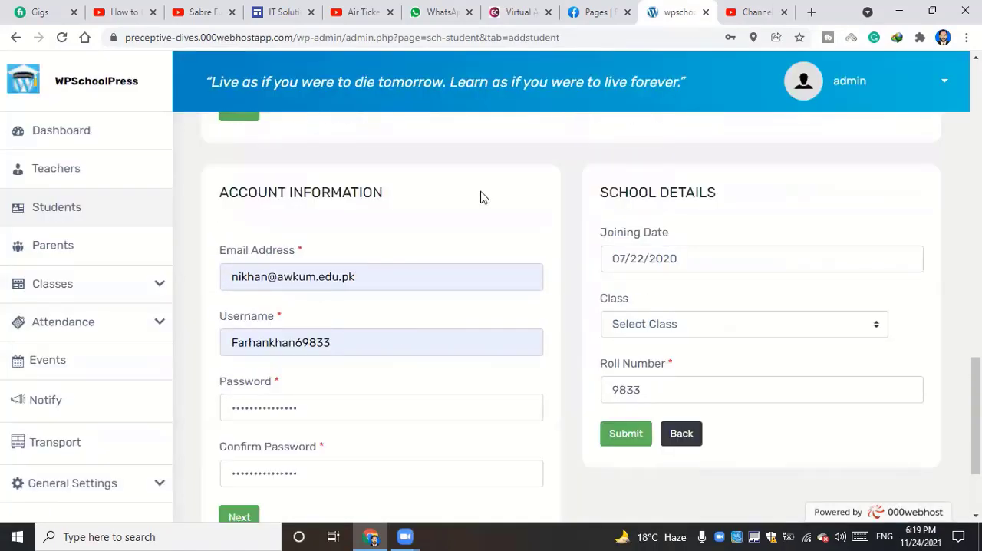
Open a blank new student form from the student list and review its Parent Detail, account and school sections
{"action": "scroll", "coordinate": [441, 354], "scroll_direction": "down", "scroll_amount": 3}
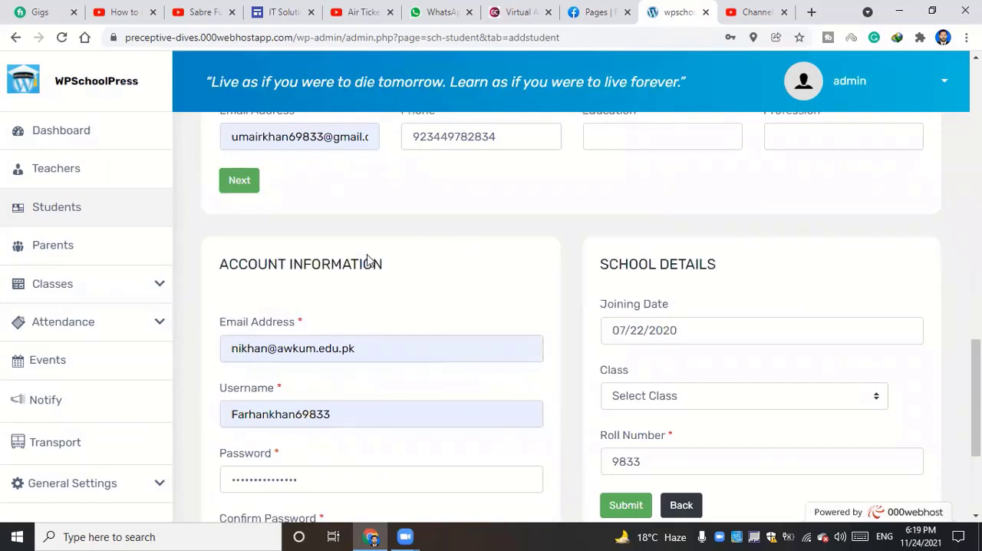
{"action": "left_click", "coordinate": [55, 217]}
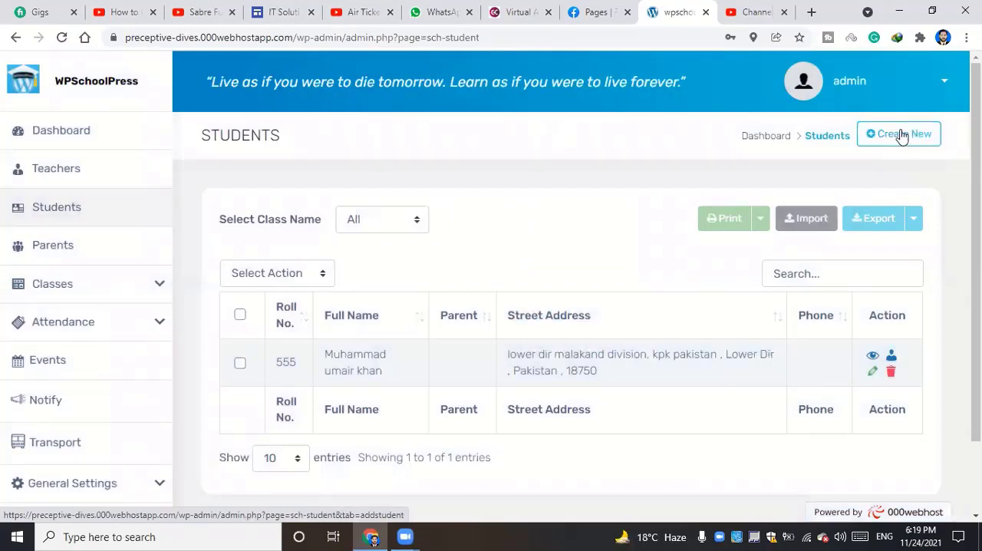
{"action": "left_click", "coordinate": [902, 135]}
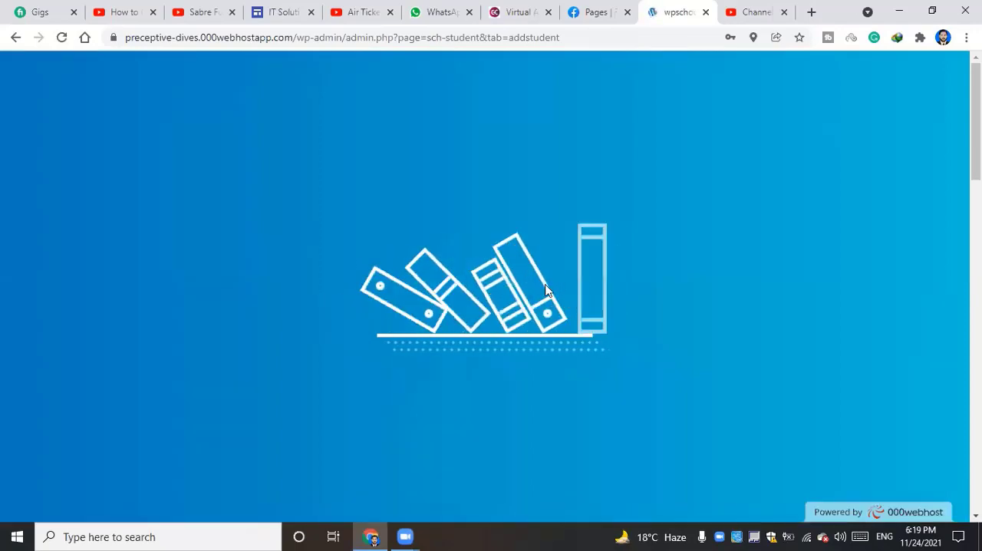
{"action": "scroll", "coordinate": [507, 299], "scroll_direction": "down", "scroll_amount": 8}
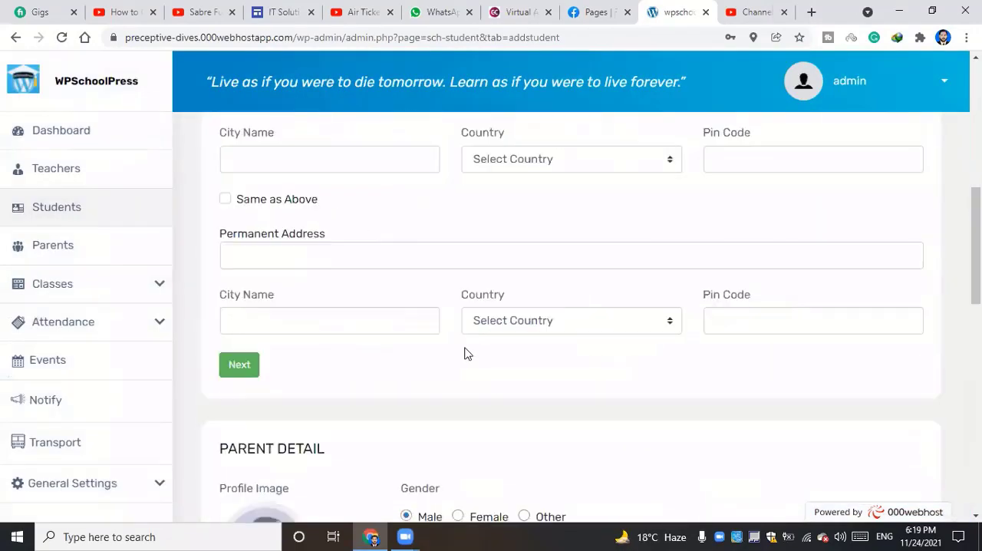
{"action": "scroll", "coordinate": [467, 354], "scroll_direction": "down", "scroll_amount": 2}
{"action": "left_click_drag", "start_coordinate": [228, 233], "coordinate": [374, 240]}
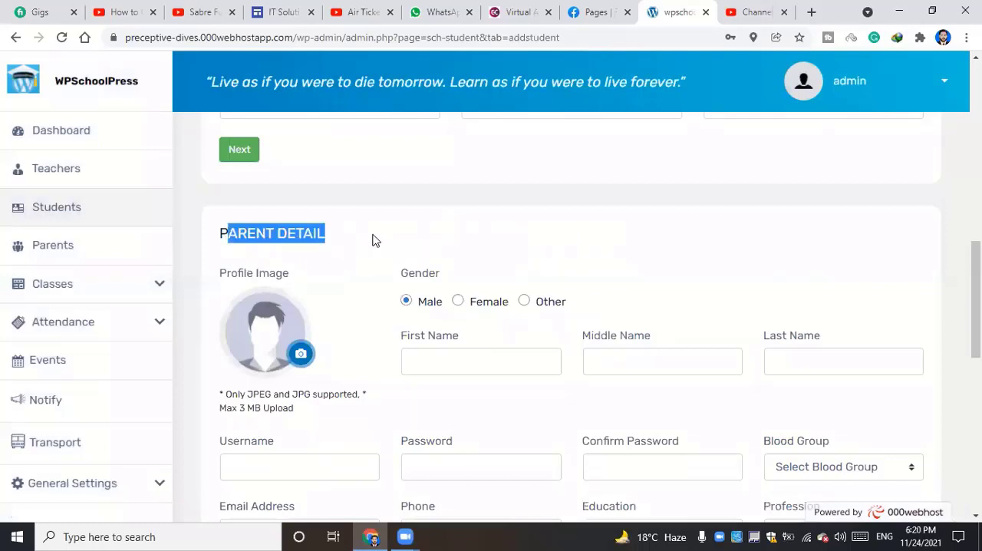
{"action": "scroll", "coordinate": [380, 261], "scroll_direction": "up", "scroll_amount": 10}
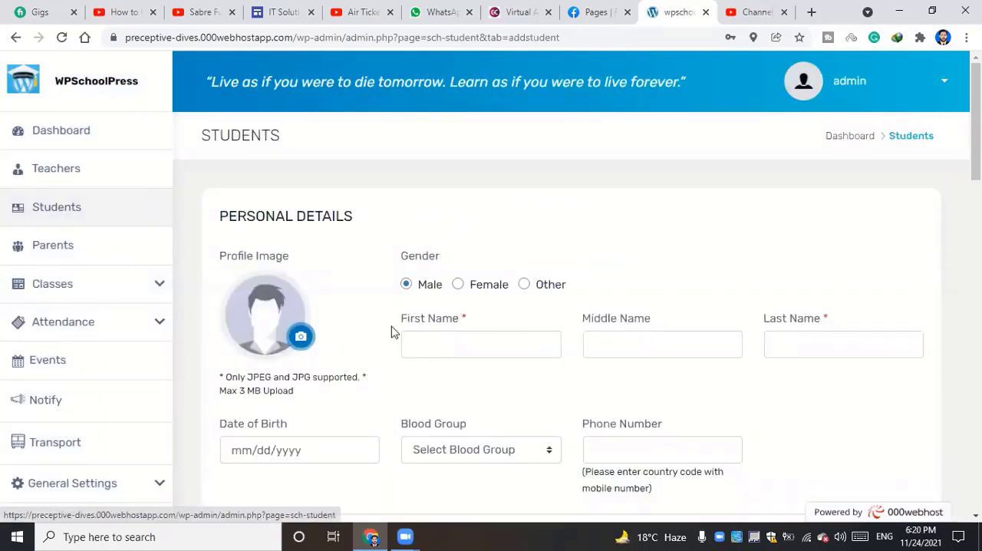
{"action": "scroll", "coordinate": [478, 324], "scroll_direction": "down", "scroll_amount": 15}
{"action": "scroll", "coordinate": [391, 407], "scroll_direction": "down", "scroll_amount": 5}
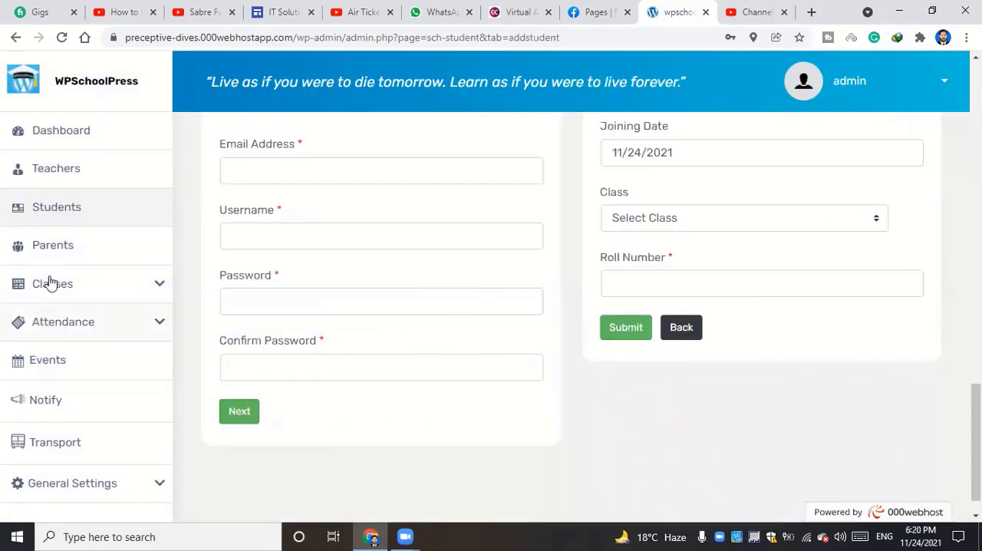
Check the parent list, compare it with the student list, and return to the parent list
{"action": "left_click", "coordinate": [66, 253]}
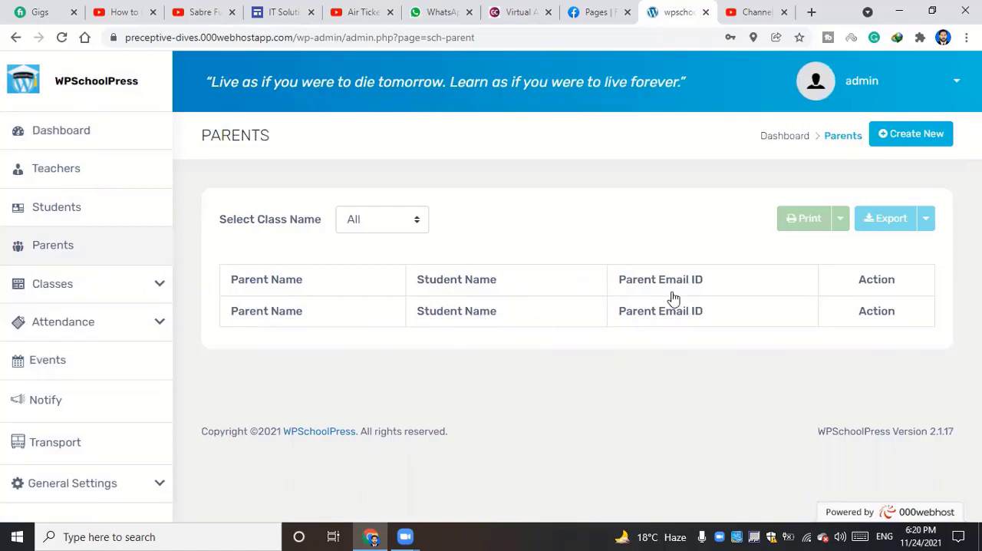
{"action": "left_click", "coordinate": [61, 215]}
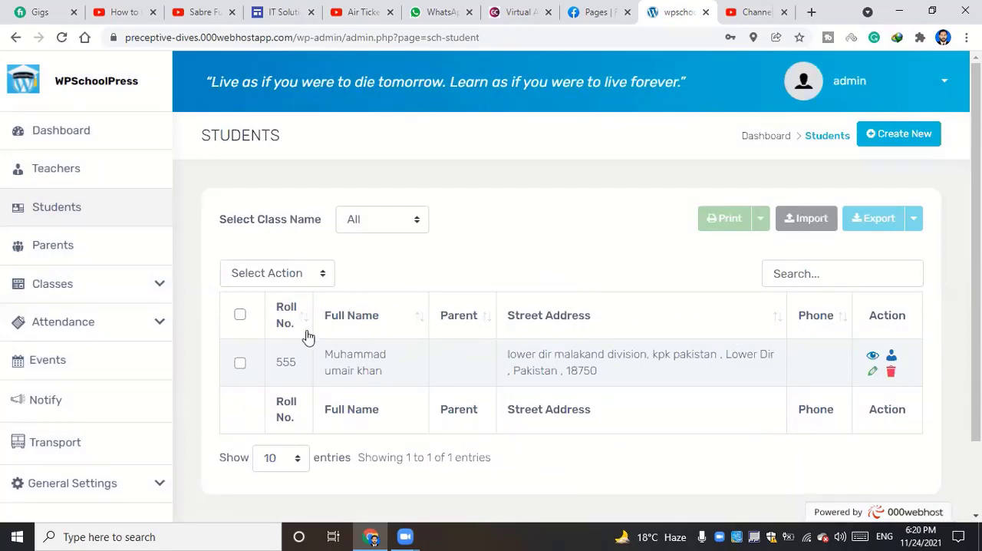
{"action": "left_click", "coordinate": [82, 253]}
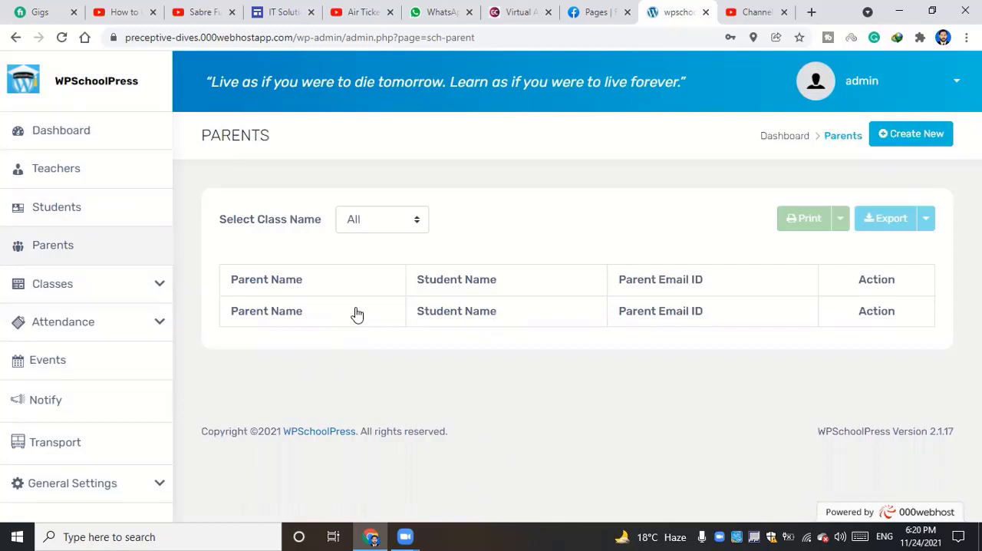
Open the class list and start creating a new class
{"action": "left_click", "coordinate": [60, 286]}
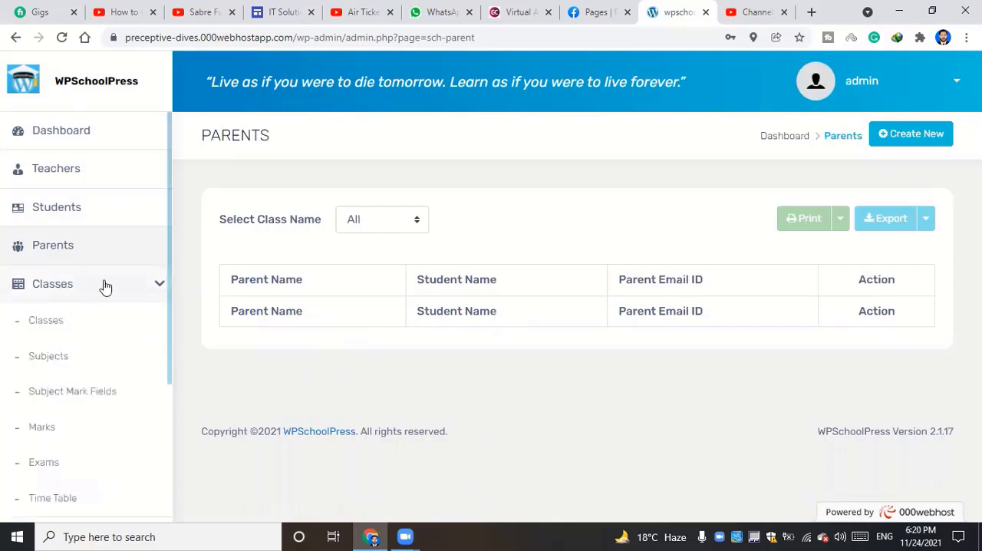
{"action": "scroll", "coordinate": [104, 285], "scroll_direction": "down", "scroll_amount": 1}
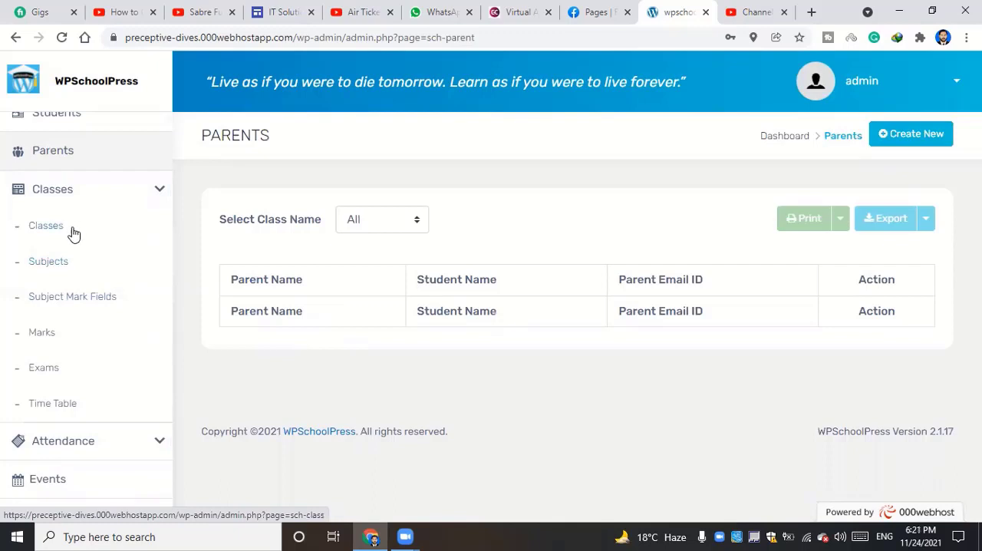
{"action": "left_click", "coordinate": [46, 225]}
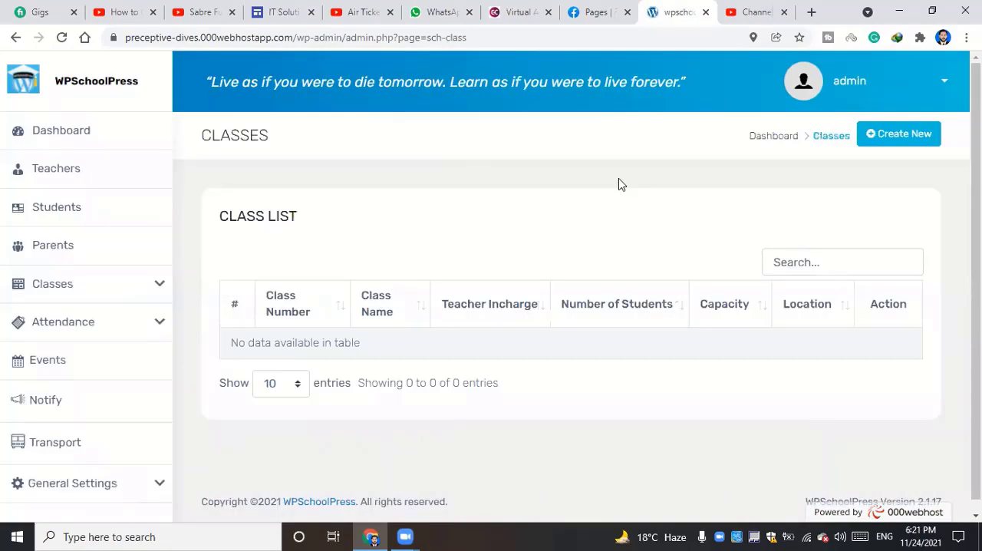
{"action": "left_click", "coordinate": [898, 135]}
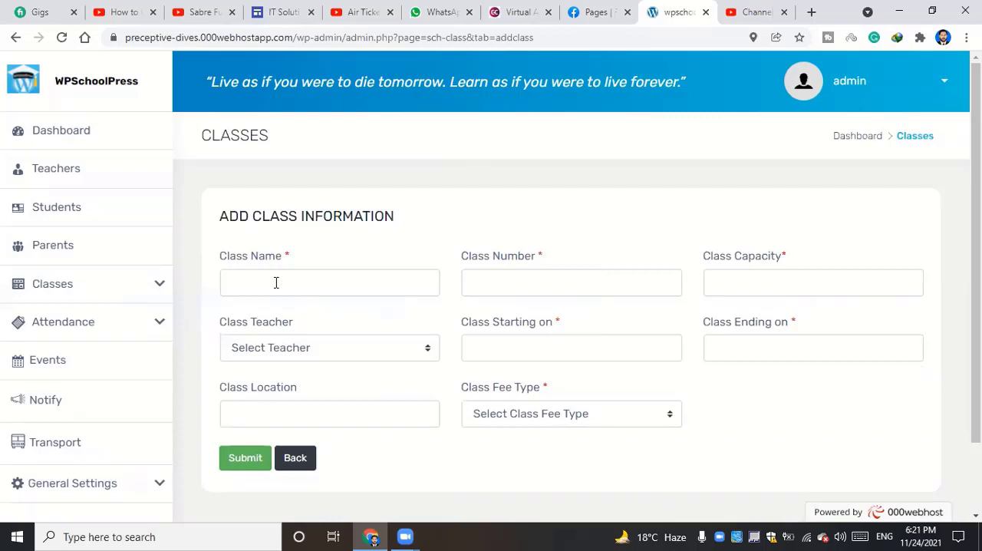
Enter 5g Technology as the class name, 2nd as the class number and 30 as the class capacity
{"action": "left_click", "coordinate": [336, 276]}
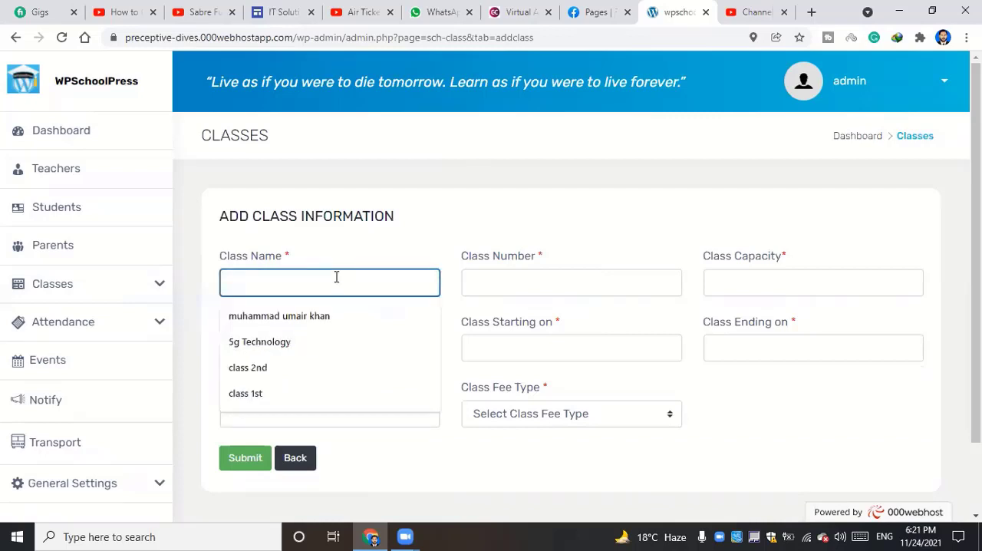
{"action": "left_click", "coordinate": [303, 343]}
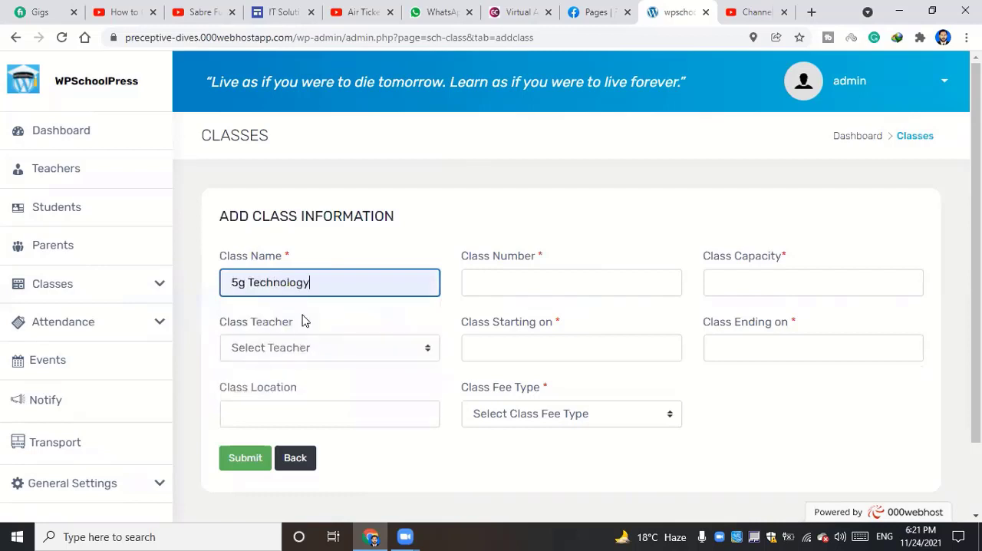
{"action": "left_click", "coordinate": [346, 289], "text": "shift"}
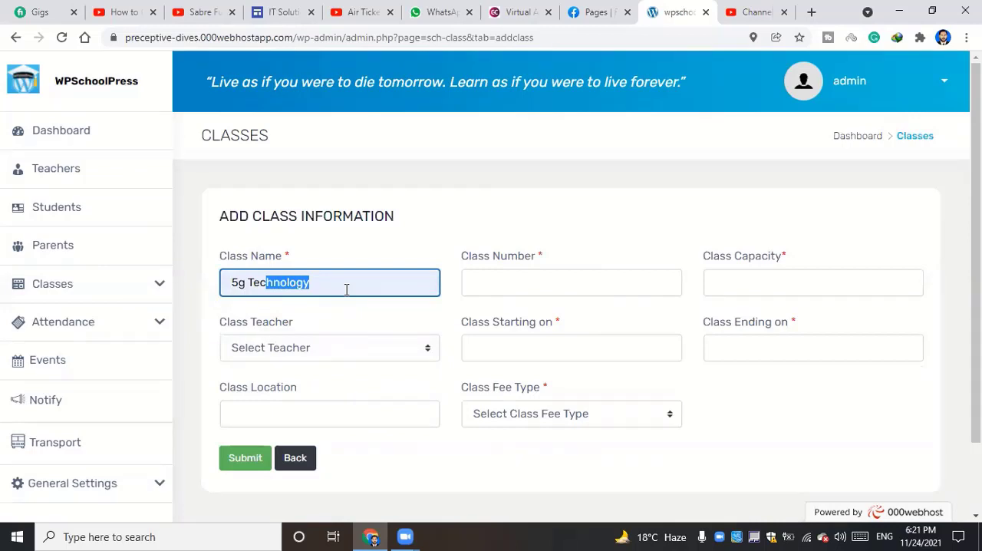
{"action": "left_click", "coordinate": [346, 289]}
{"action": "left_click", "coordinate": [507, 286]}
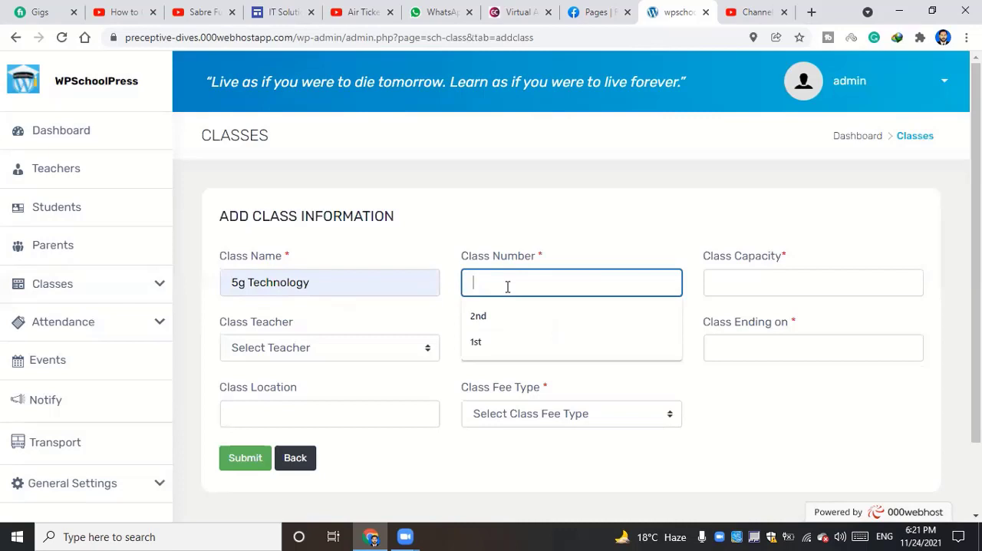
{"action": "left_click", "coordinate": [505, 323]}
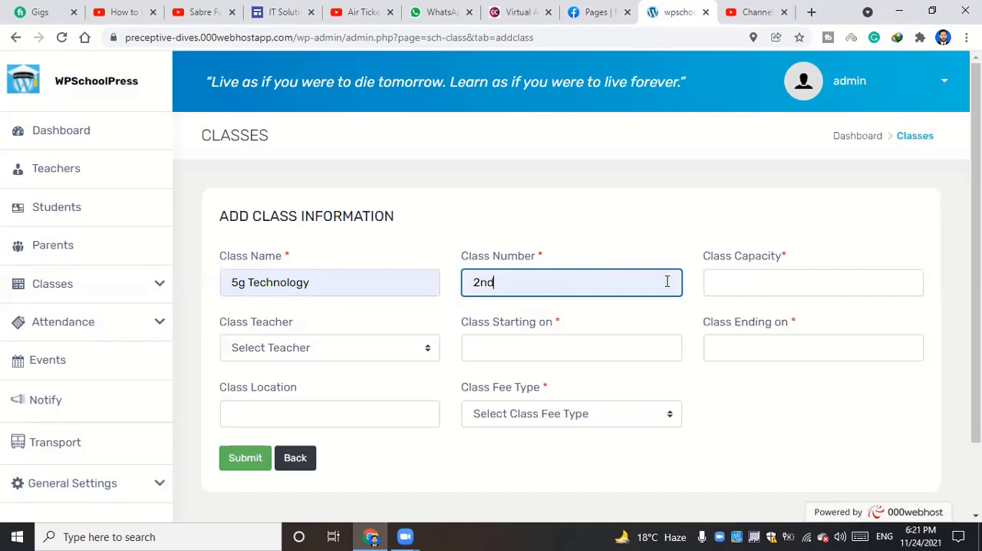
{"action": "left_click", "coordinate": [721, 275]}
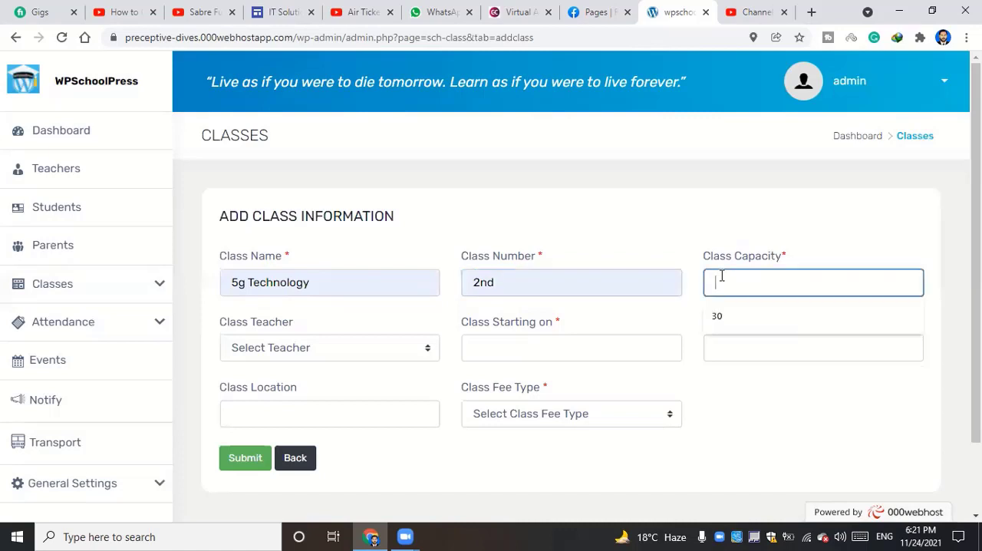
{"action": "left_click", "coordinate": [735, 320]}
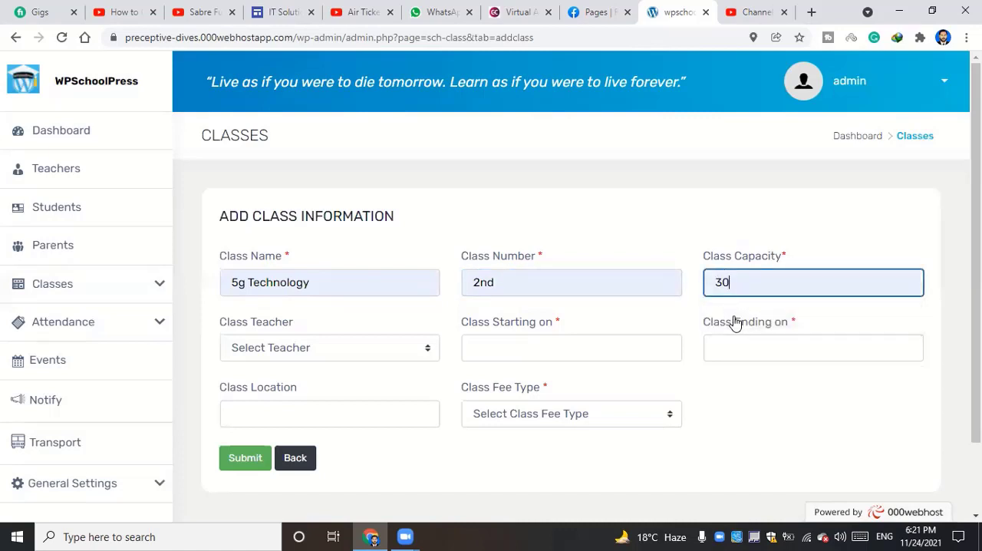
Assign the listed teacher to the class and set its starting date to 11/24/2021
{"action": "left_click", "coordinate": [309, 352]}
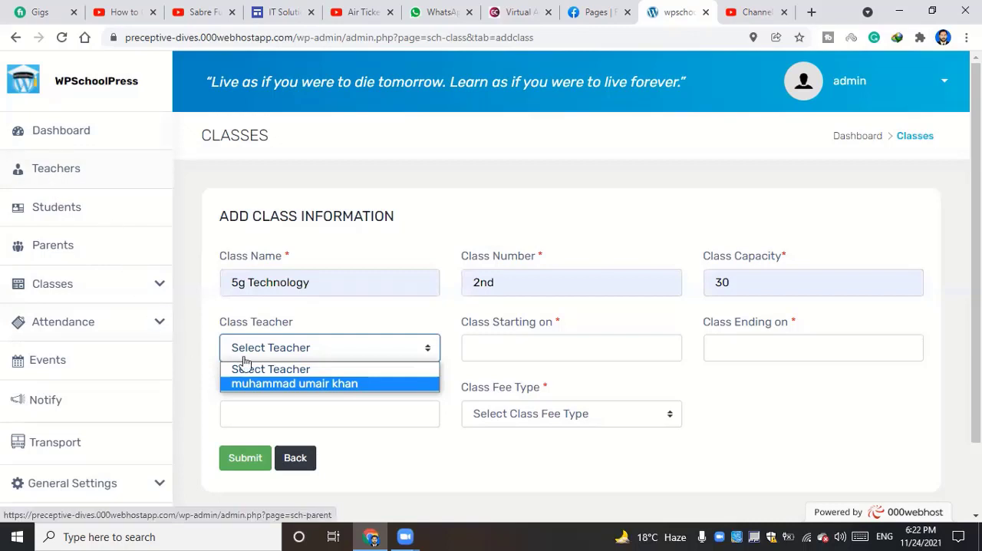
{"action": "left_click", "coordinate": [305, 385]}
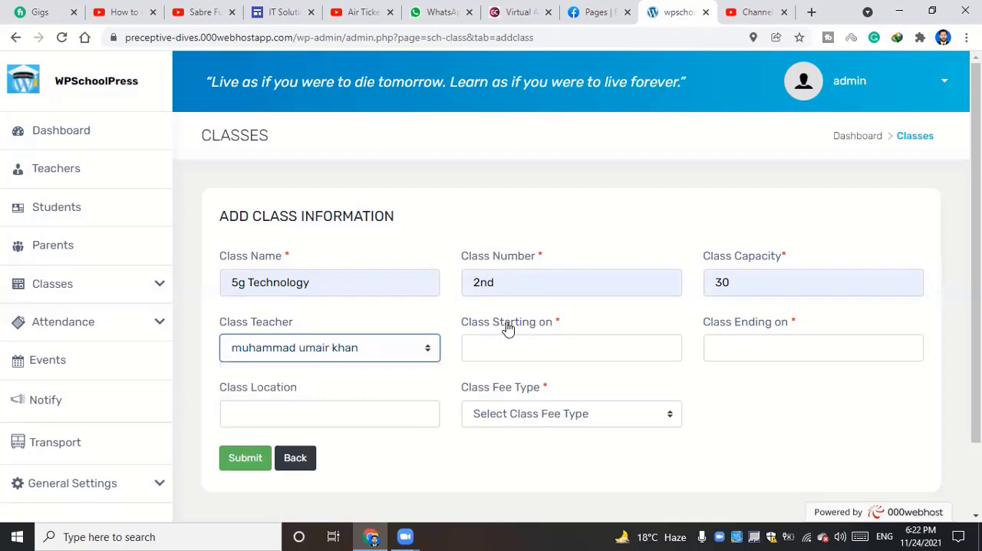
{"action": "left_click", "coordinate": [556, 347]}
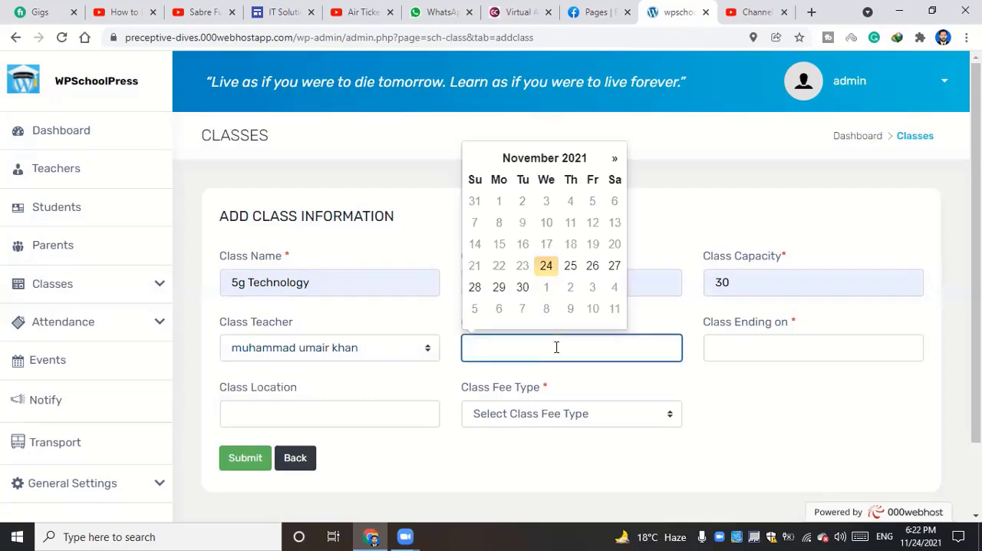
{"action": "left_click", "coordinate": [546, 267]}
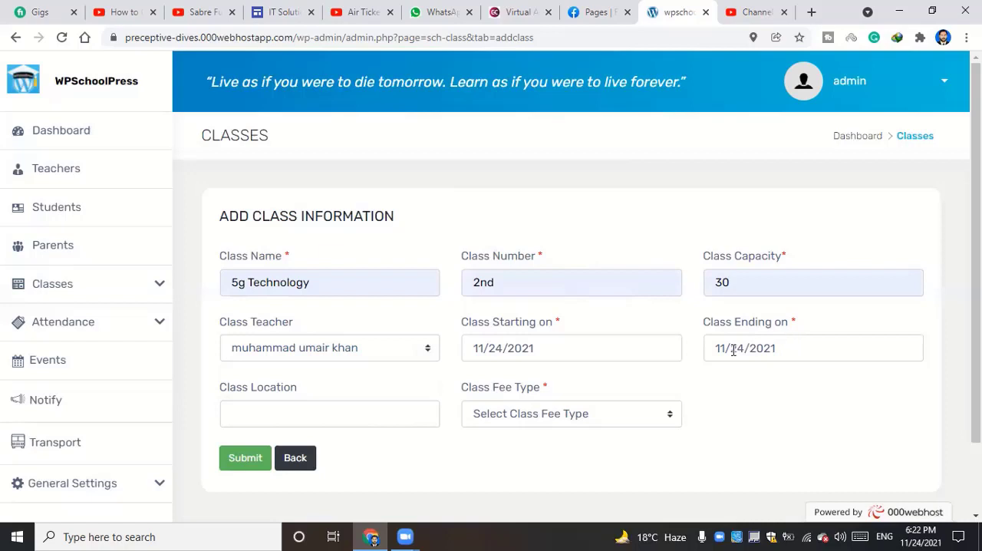
{"action": "left_click", "coordinate": [487, 350]}
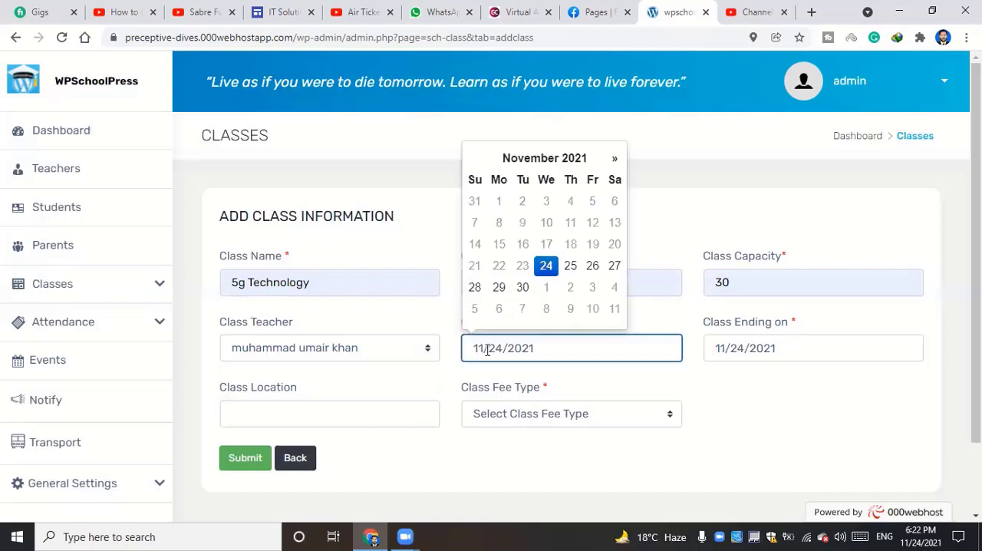
{"action": "left_click", "coordinate": [757, 397]}
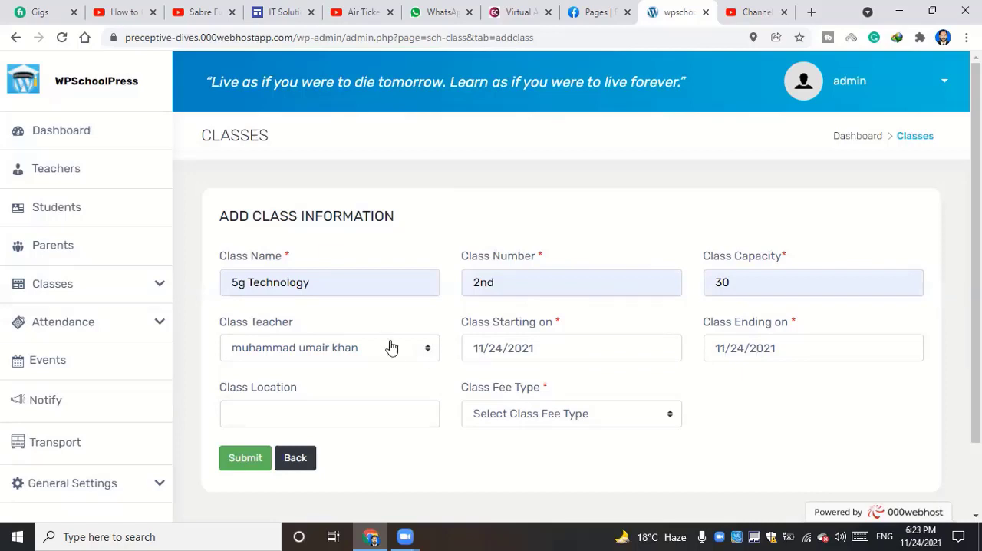
Set the class location to 1st floor
{"action": "scroll", "coordinate": [398, 344], "scroll_direction": "down", "scroll_amount": 1}
{"action": "left_click", "coordinate": [329, 342]}
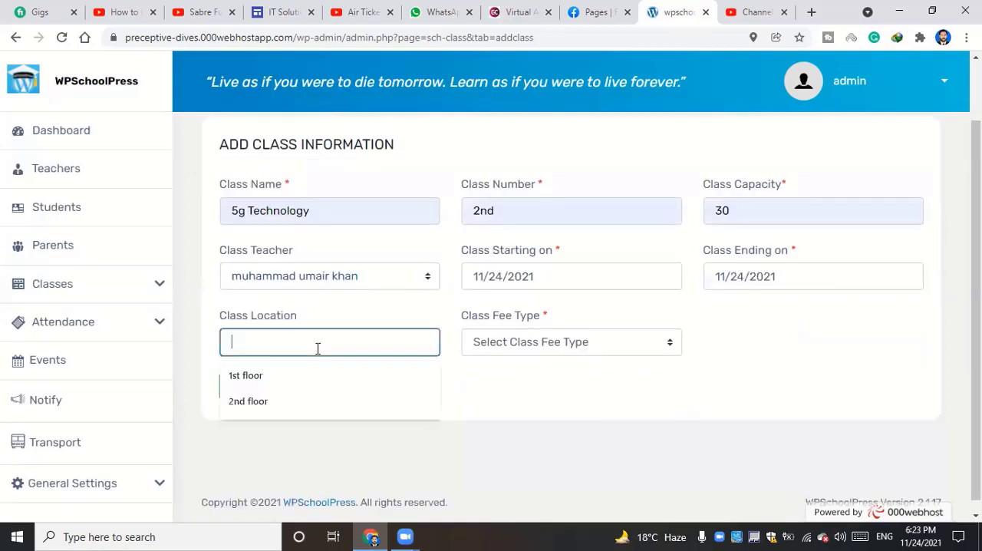
{"action": "left_click", "coordinate": [536, 397]}
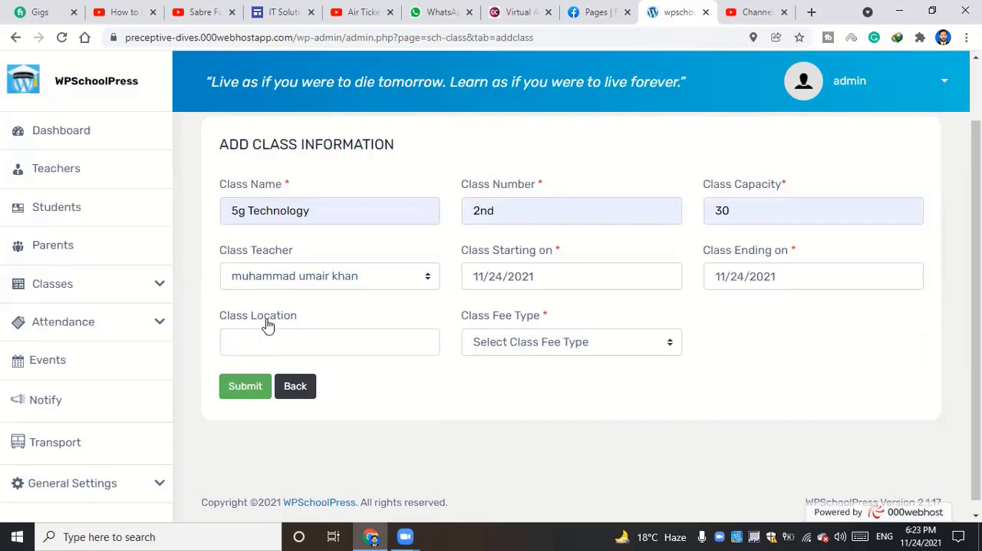
{"action": "left_click", "coordinate": [334, 344]}
{"action": "left_click", "coordinate": [289, 377]}
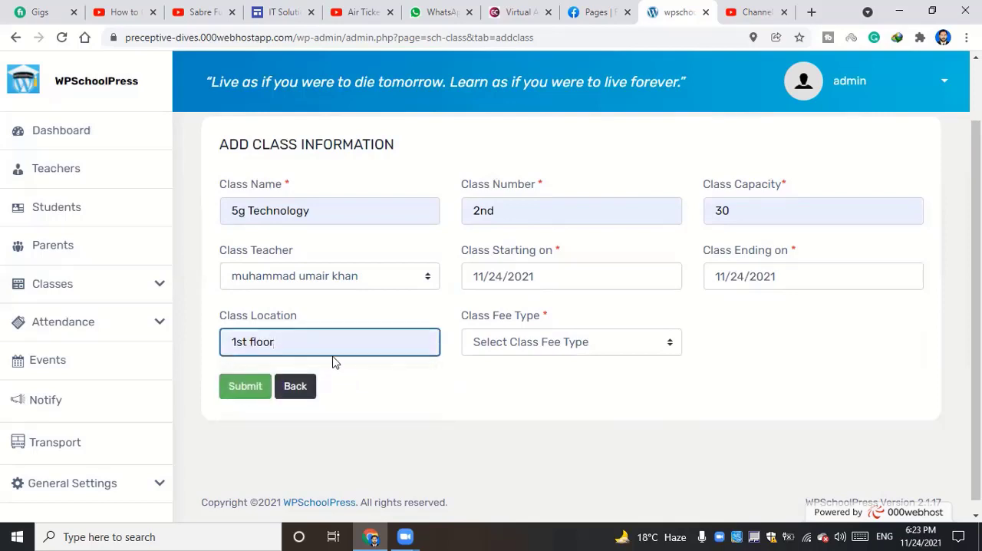
{"action": "triple_click", "coordinate": [302, 342]}
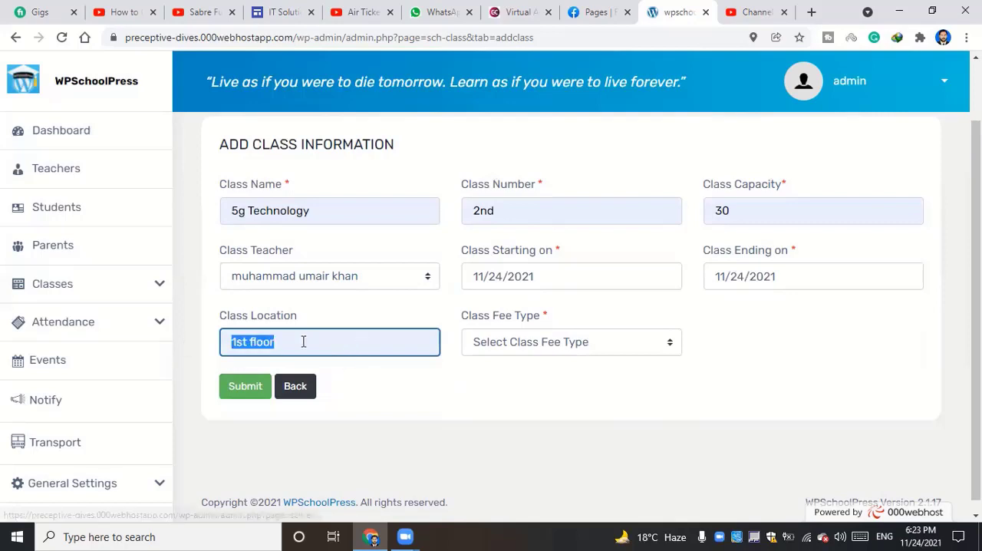
{"action": "left_click", "coordinate": [329, 341]}
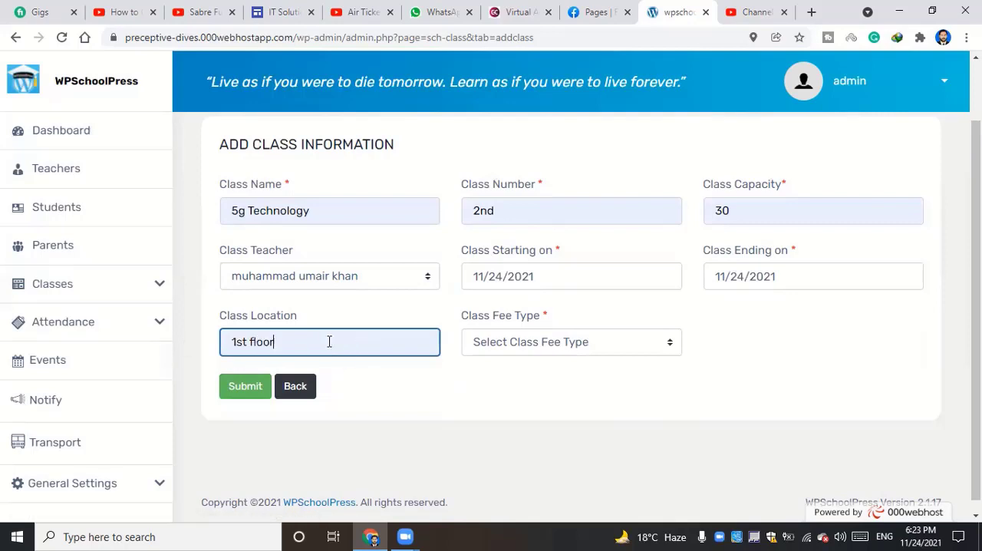
{"action": "left_click_drag", "start_coordinate": [313, 339], "coordinate": [226, 340]}
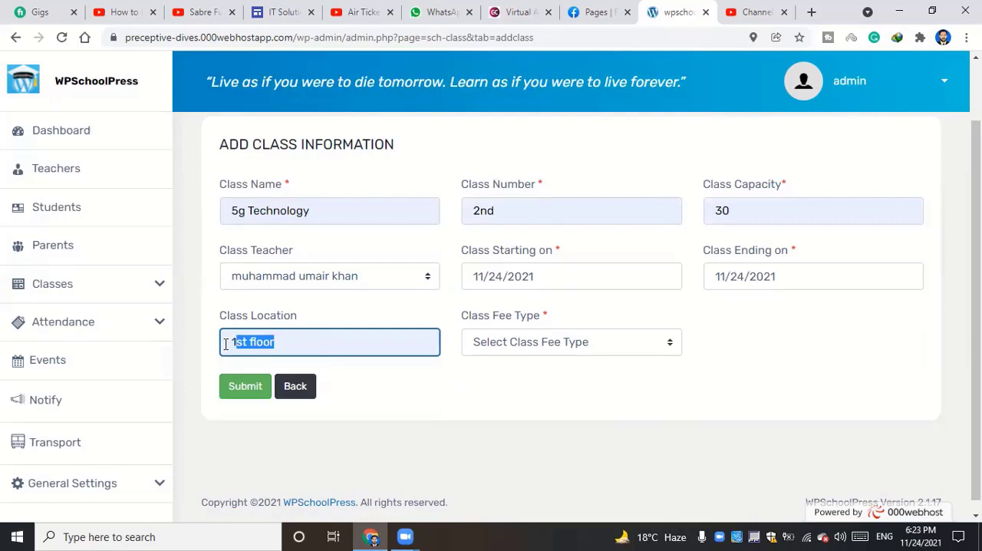
{"action": "left_click", "coordinate": [367, 341]}
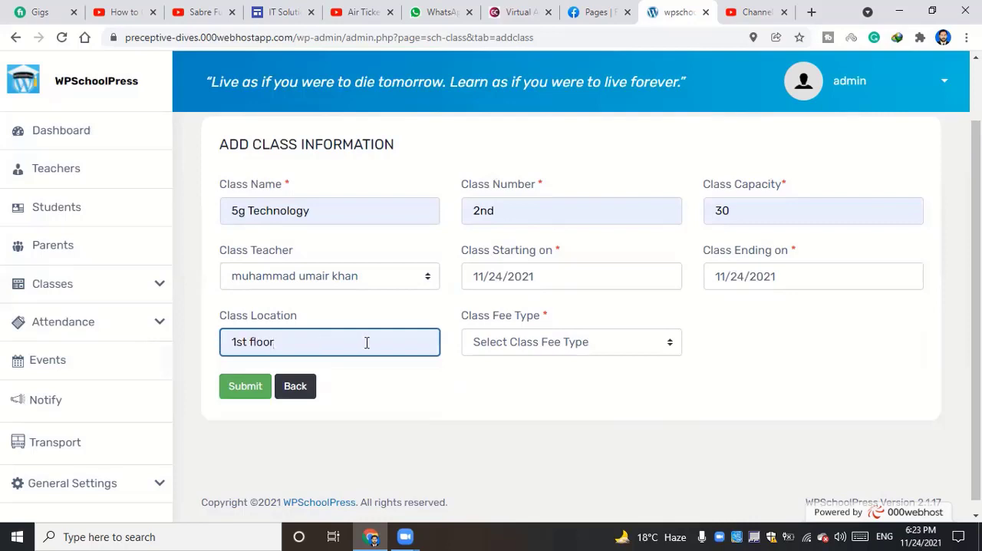
Set the class fee type to Free and submit the new class
{"action": "left_click", "coordinate": [528, 342]}
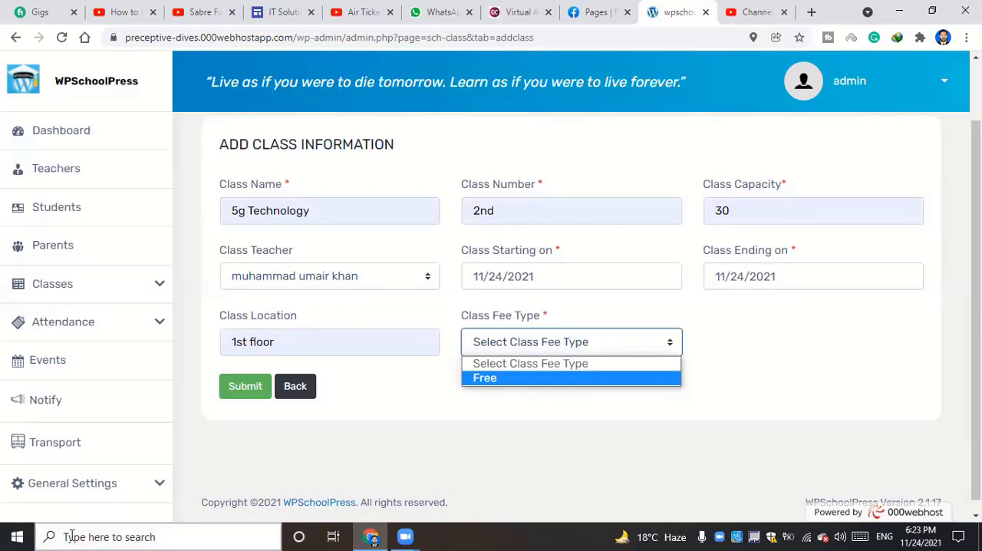
{"action": "left_click", "coordinate": [510, 383]}
{"action": "left_click", "coordinate": [247, 391]}
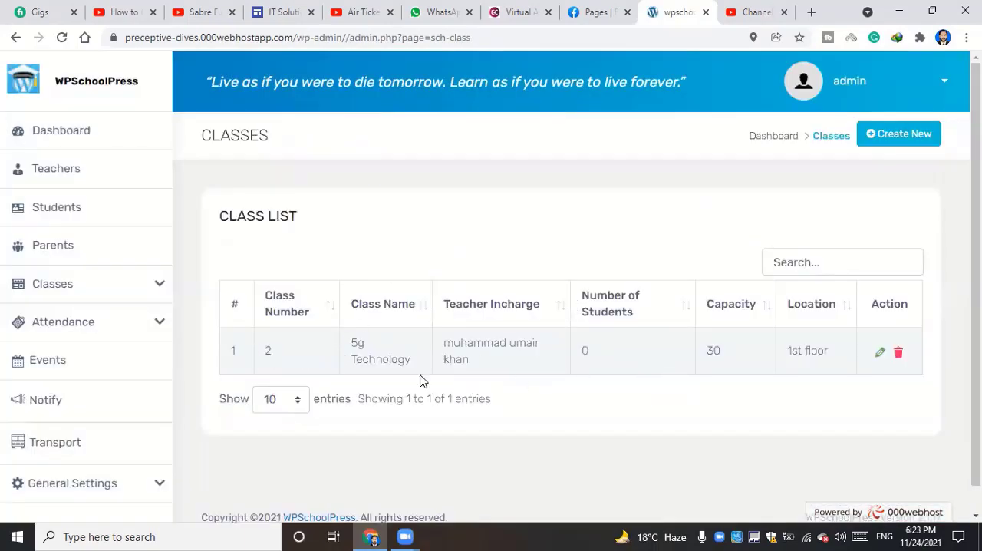
Examine the 5g Technology entry in the class list, view its class information form and return to the list
{"action": "double_click", "coordinate": [284, 353]}
{"action": "left_click", "coordinate": [298, 356]}
{"action": "double_click", "coordinate": [232, 346]}
{"action": "left_click_drag", "start_coordinate": [351, 343], "coordinate": [408, 360]}
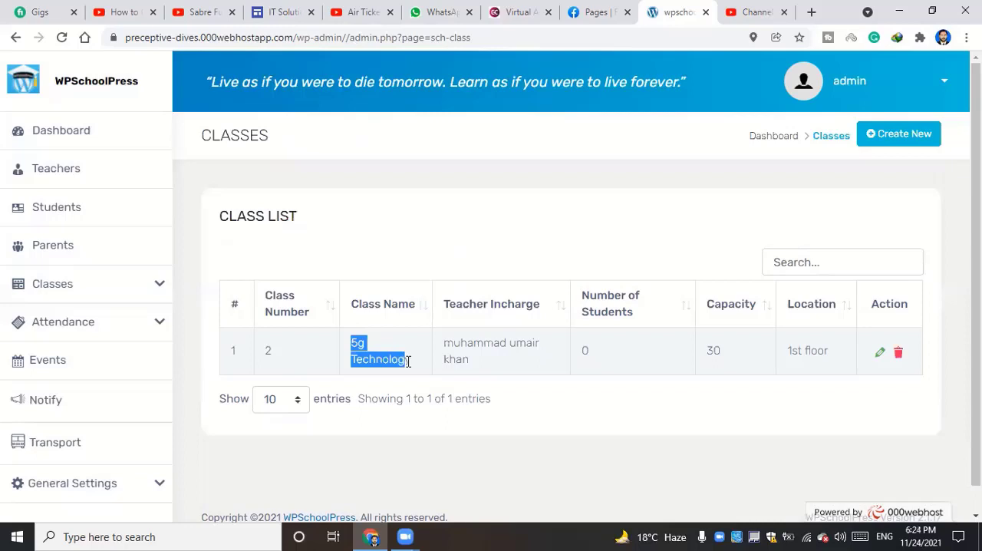
{"action": "left_click", "coordinate": [408, 361]}
{"action": "triple_click", "coordinate": [448, 358]}
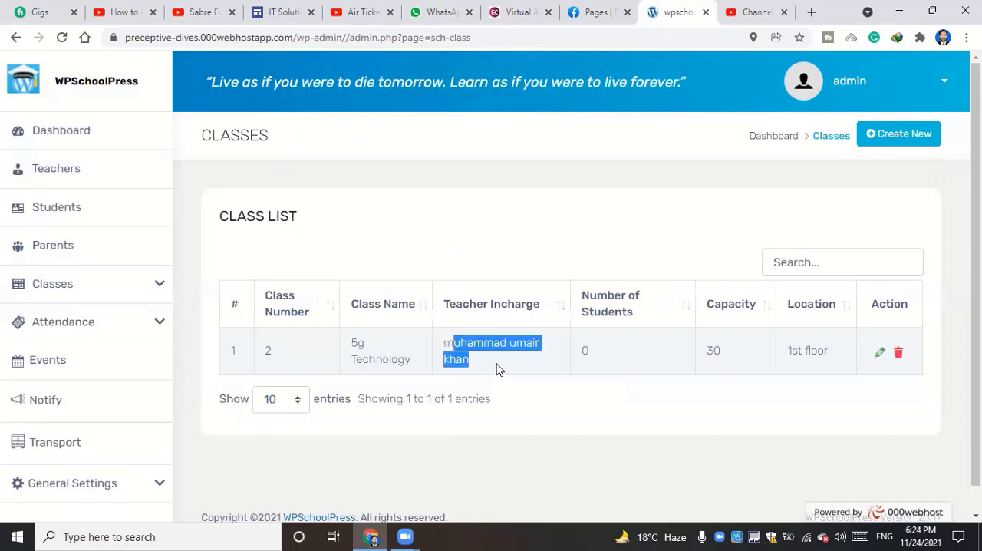
{"action": "left_click", "coordinate": [500, 365]}
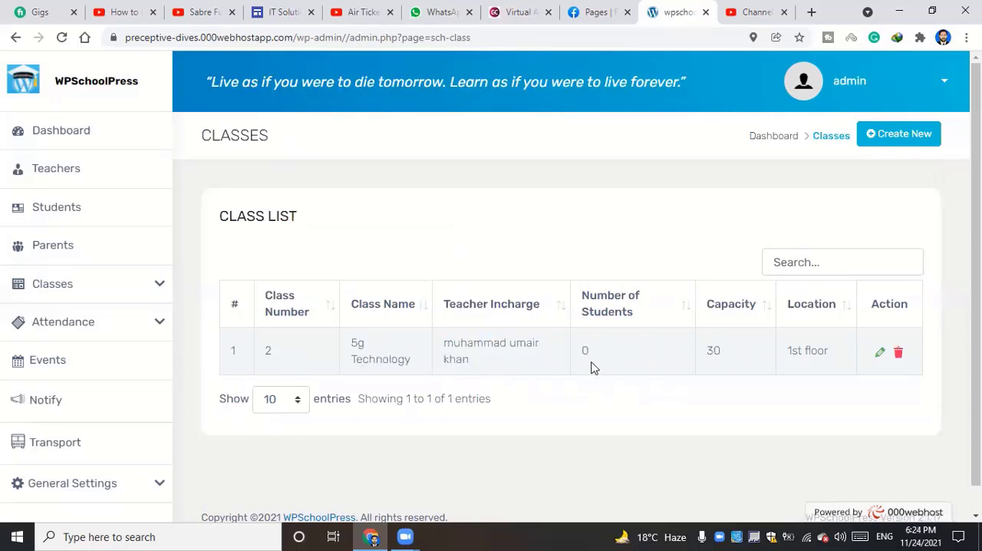
{"action": "left_click_drag", "start_coordinate": [609, 349], "coordinate": [577, 345]}
{"action": "left_click", "coordinate": [614, 353]}
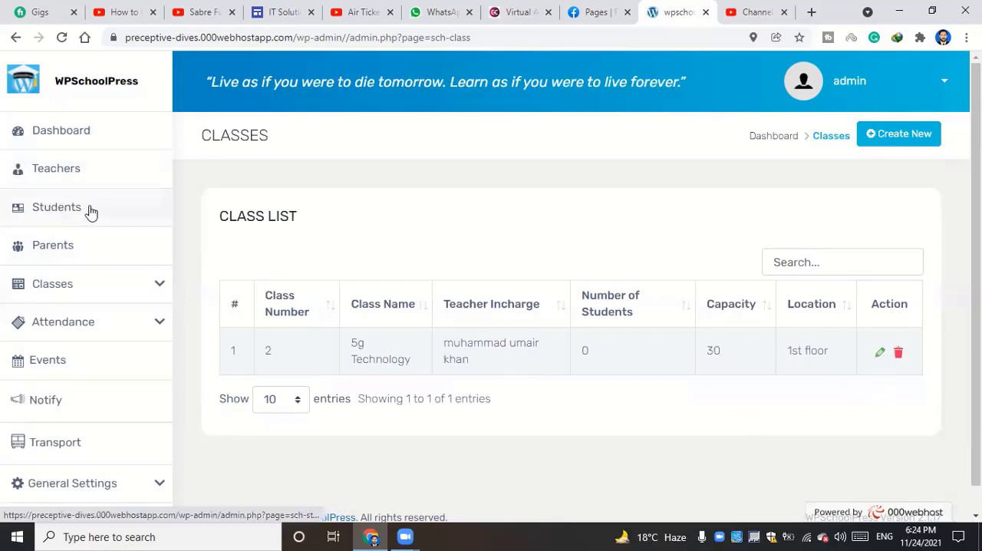
{"action": "double_click", "coordinate": [583, 349]}
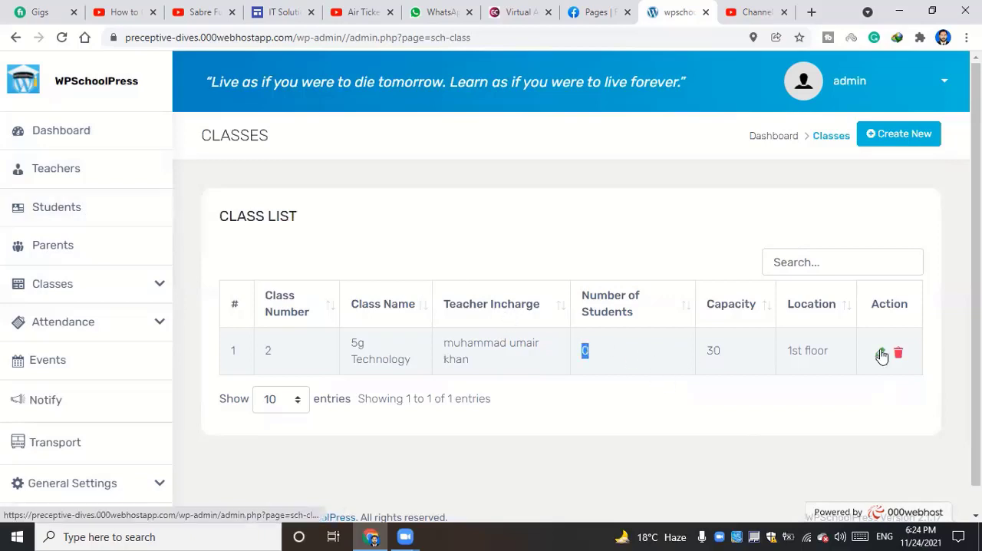
{"action": "left_click", "coordinate": [878, 353]}
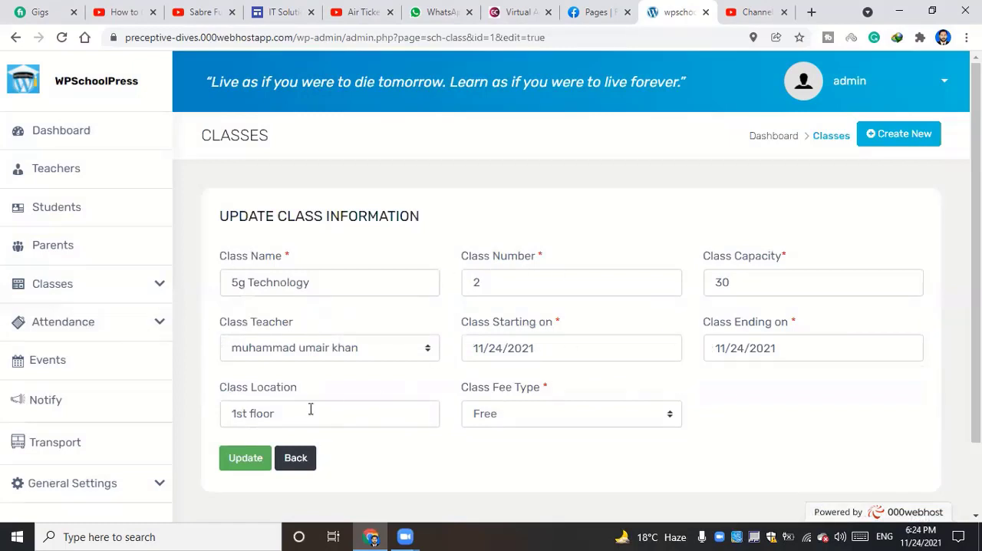
{"action": "left_click", "coordinate": [295, 457]}
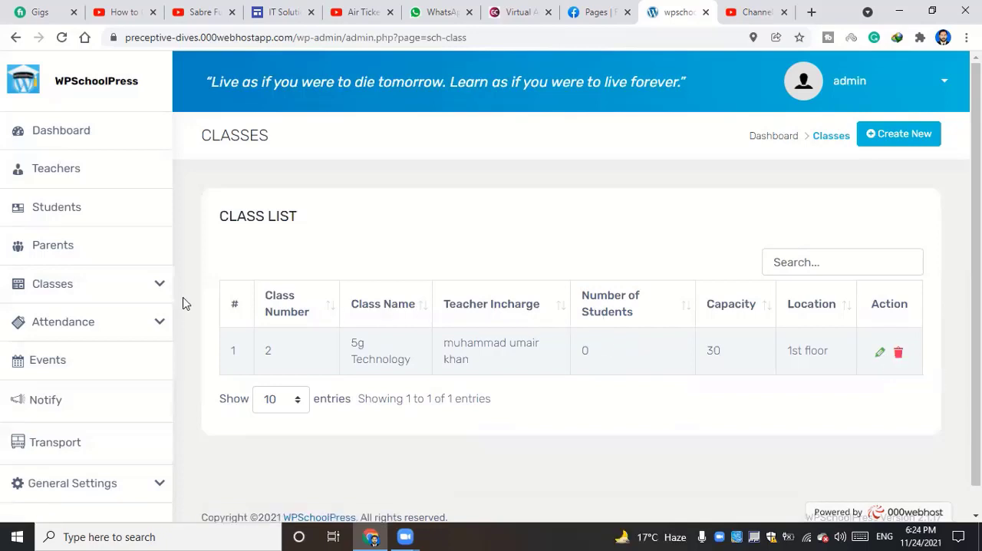
Open the list of subjects for all classes
{"action": "left_click", "coordinate": [118, 284]}
{"action": "scroll", "coordinate": [103, 311], "scroll_direction": "down", "scroll_amount": 2}
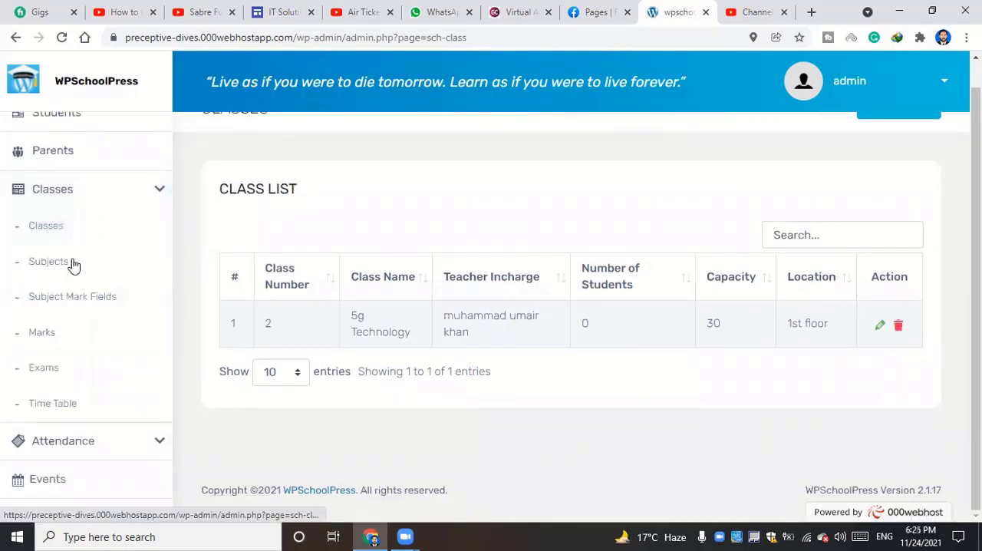
{"action": "left_click", "coordinate": [43, 262]}
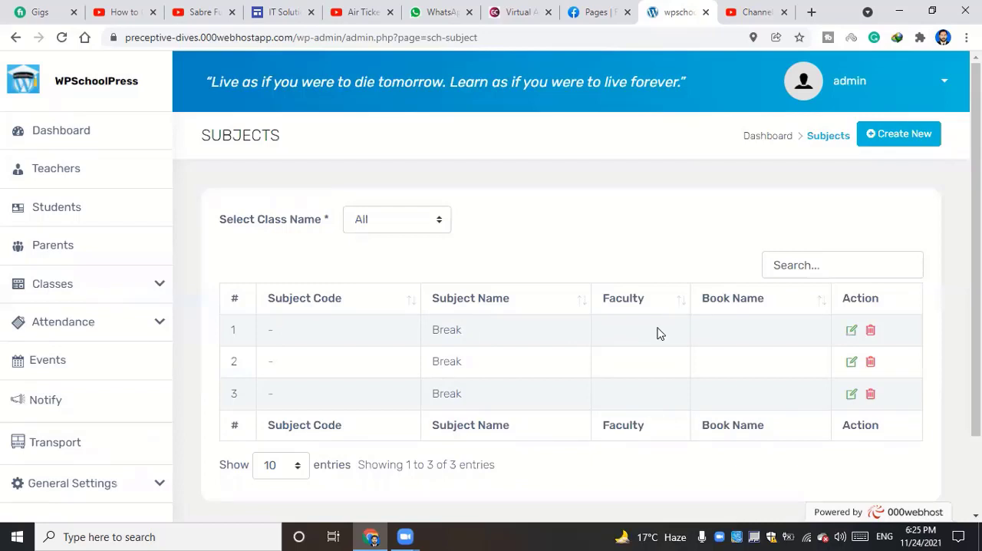
Delete two of the Break entries from the subject list, confirming each deletion
{"action": "left_click", "coordinate": [870, 329]}
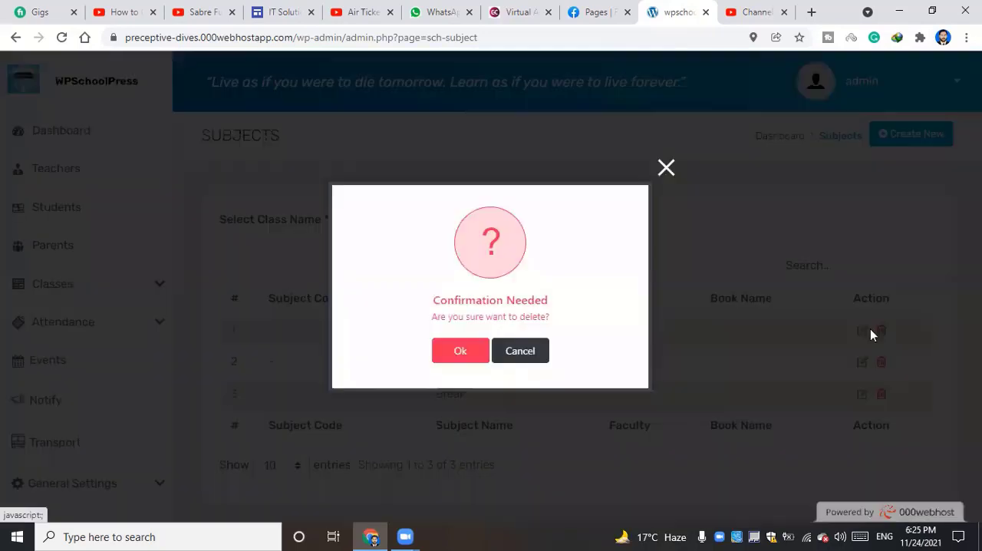
{"action": "left_click", "coordinate": [460, 350]}
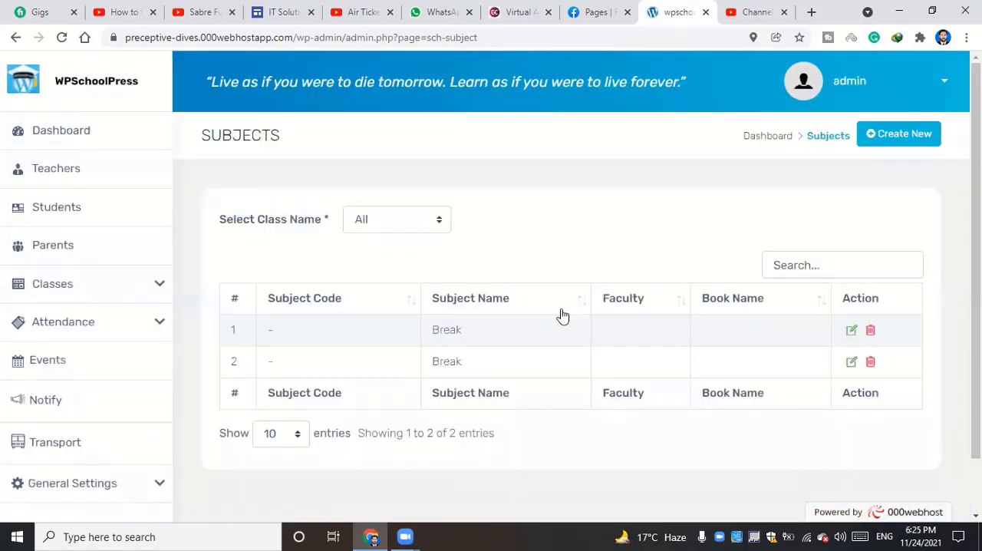
{"action": "left_click", "coordinate": [871, 331]}
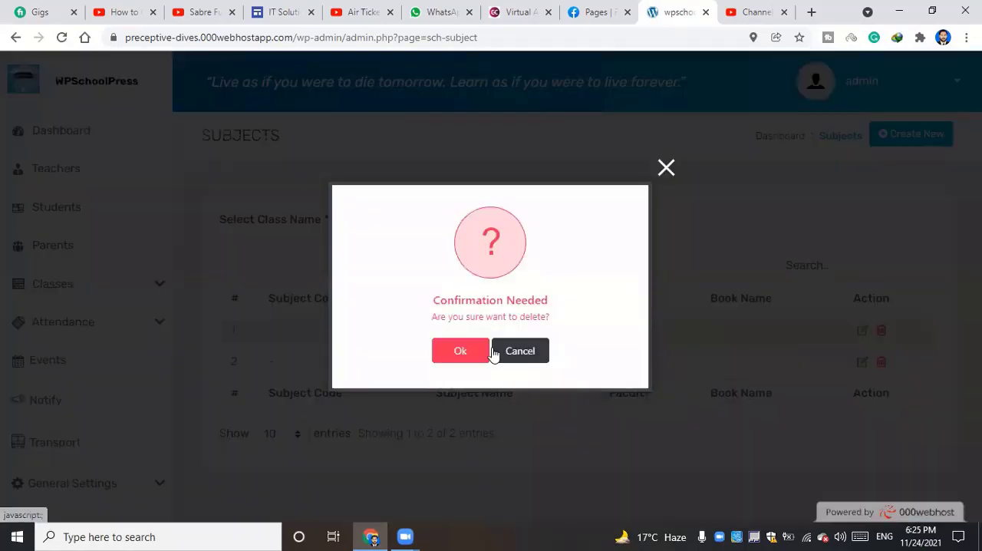
{"action": "left_click", "coordinate": [496, 351]}
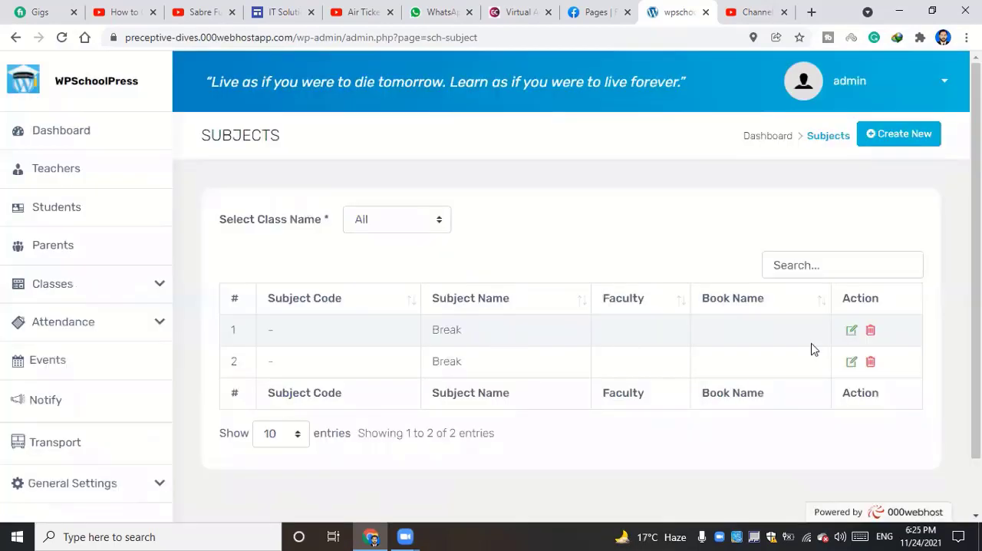
{"action": "left_click", "coordinate": [869, 331]}
{"action": "left_click", "coordinate": [469, 351]}
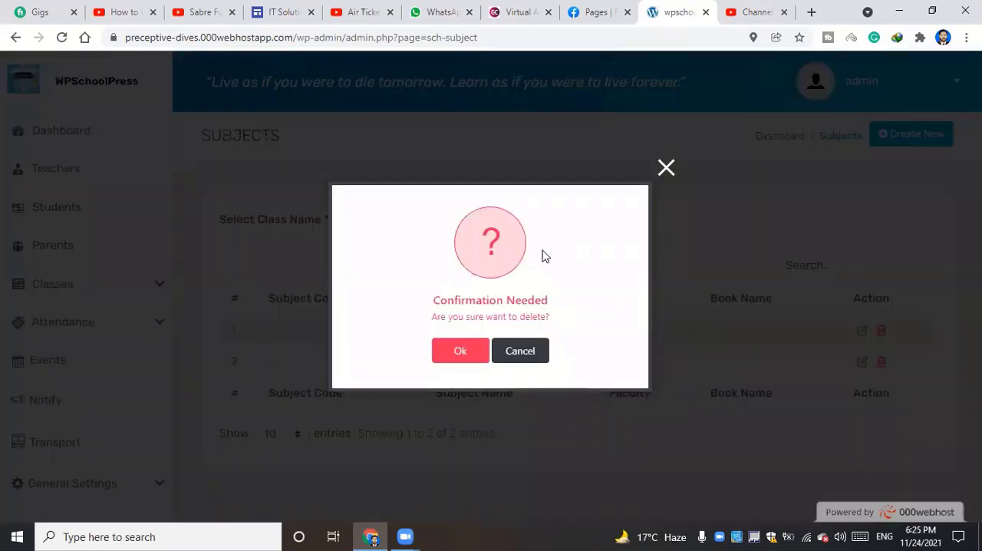
{"action": "left_click", "coordinate": [478, 350]}
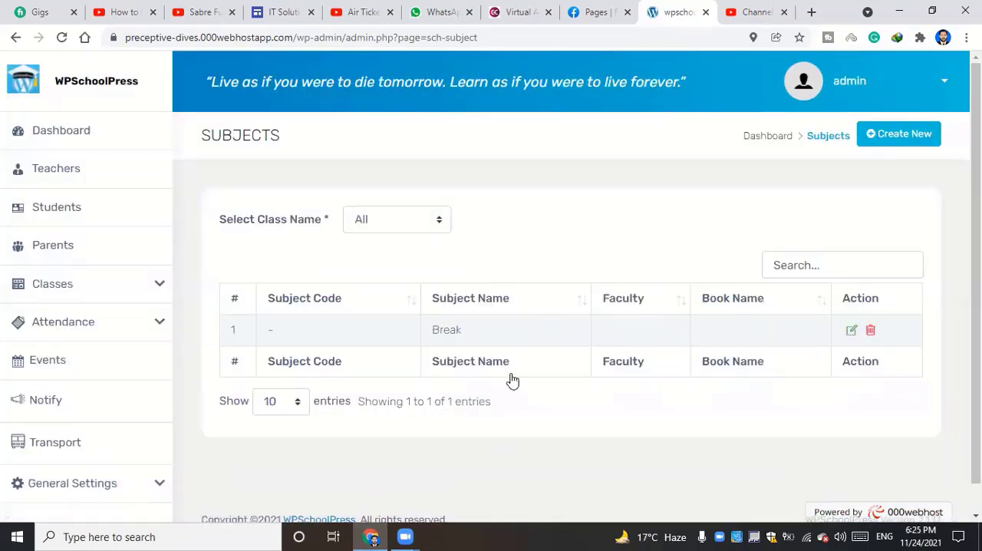
Start a new subject entry and select 5g Technology as its class
{"action": "left_click", "coordinate": [889, 145]}
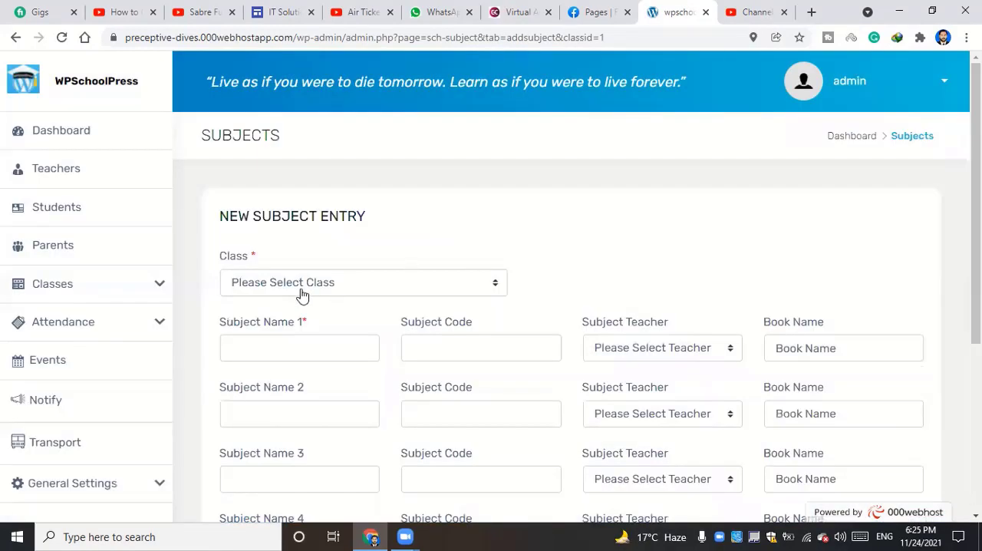
{"action": "left_click", "coordinate": [378, 284]}
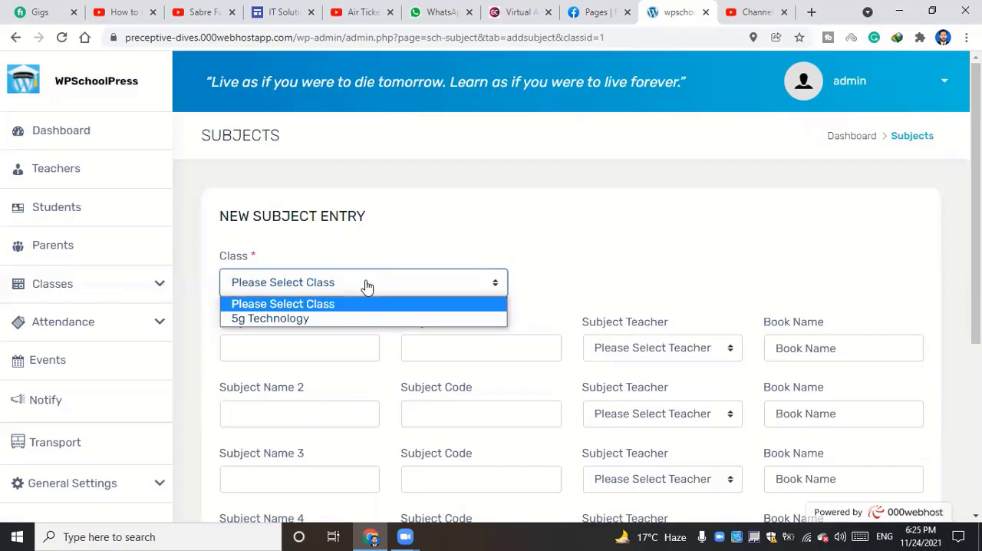
{"action": "left_click", "coordinate": [310, 319]}
{"action": "scroll", "coordinate": [337, 316], "scroll_direction": "down", "scroll_amount": 2}
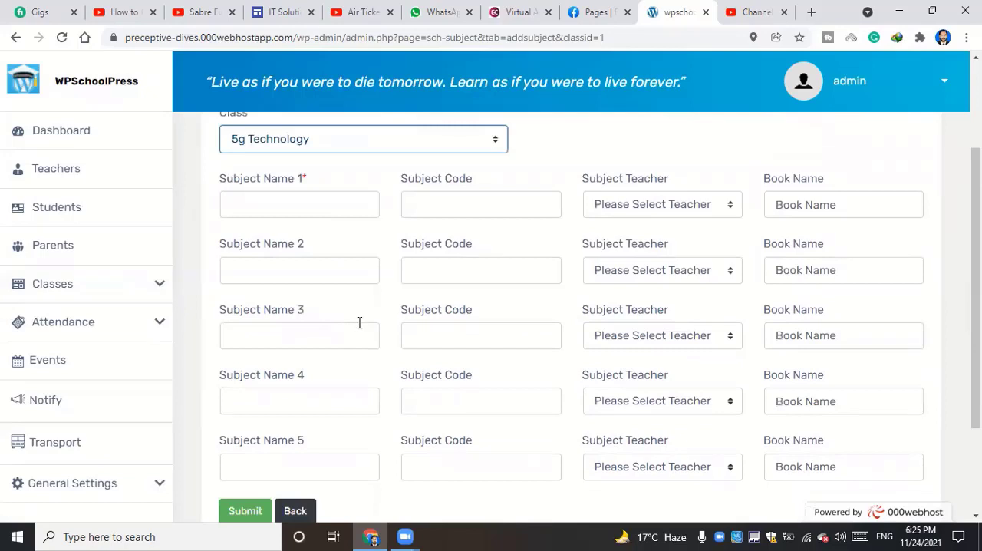
{"action": "scroll", "coordinate": [215, 127], "scroll_direction": "up", "scroll_amount": 1}
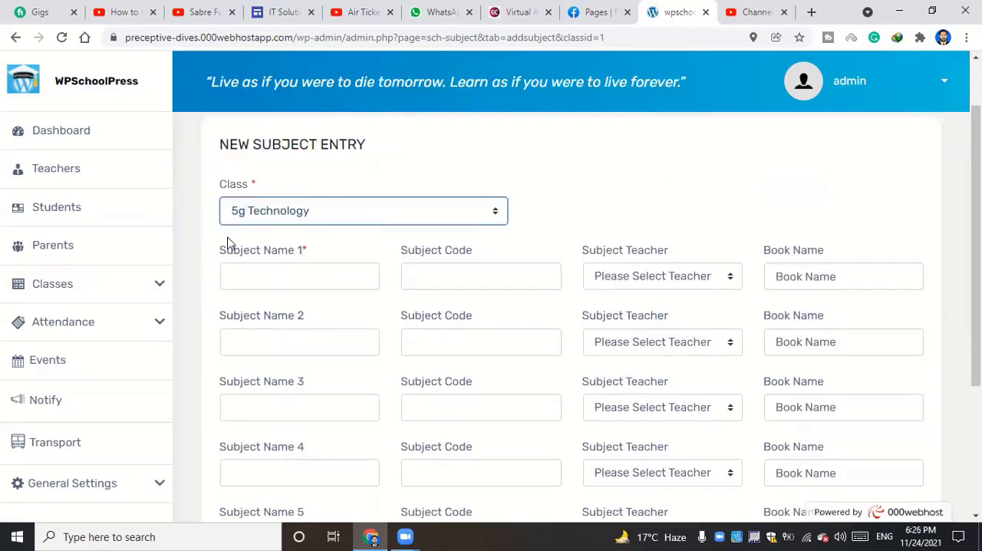
Enter Mathematics as the first subject and assign the listed teacher, leaving its code and book name blank
{"action": "left_click", "coordinate": [293, 276]}
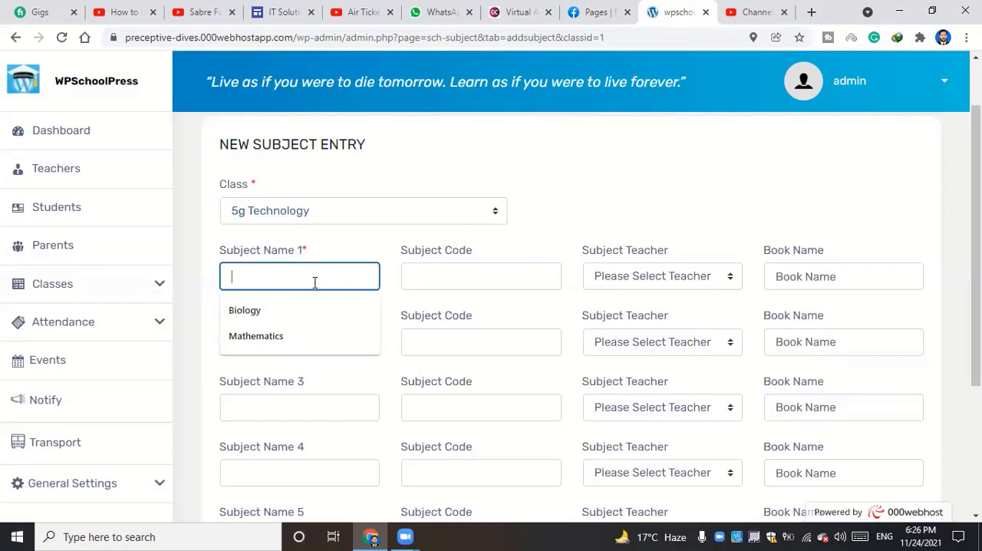
{"action": "left_click", "coordinate": [266, 345]}
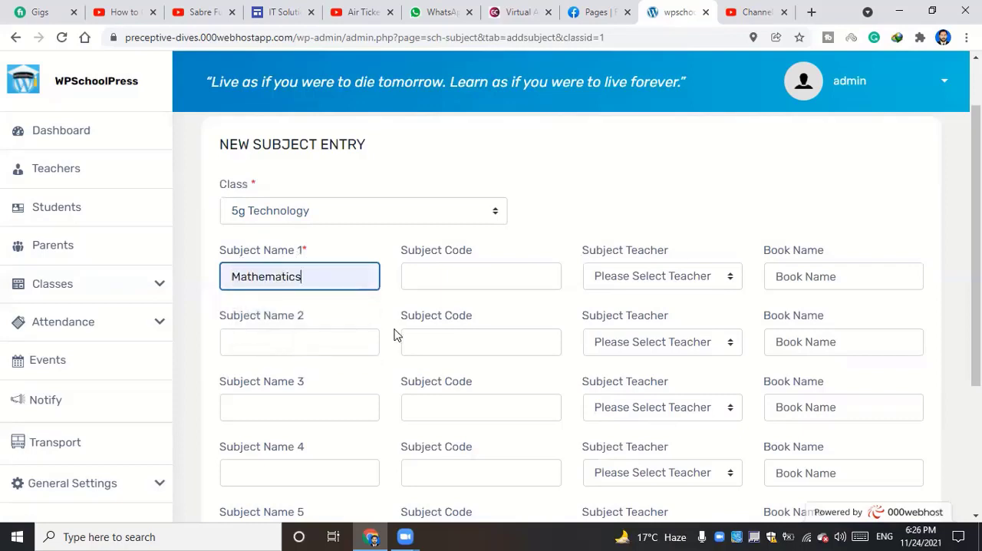
{"action": "left_click", "coordinate": [465, 278]}
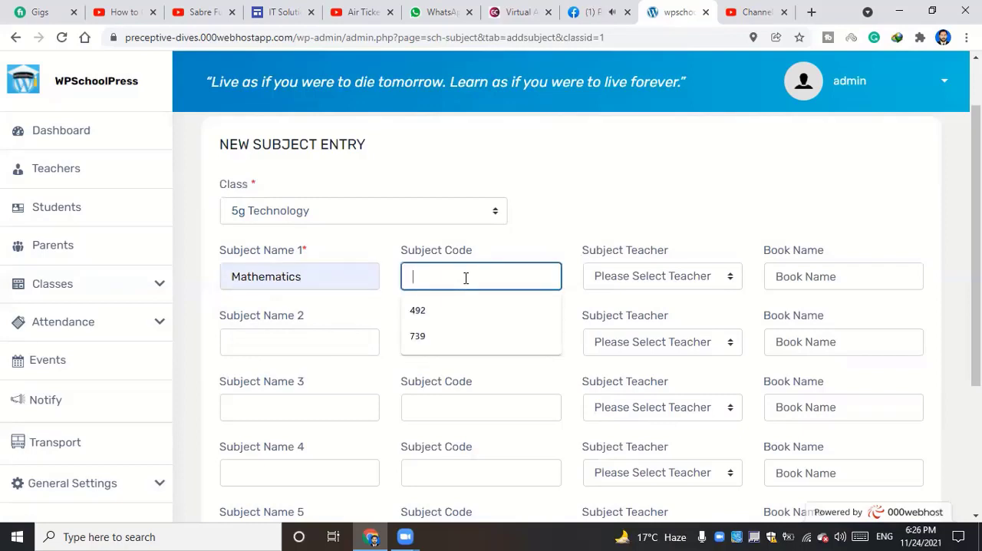
{"action": "left_click", "coordinate": [555, 246]}
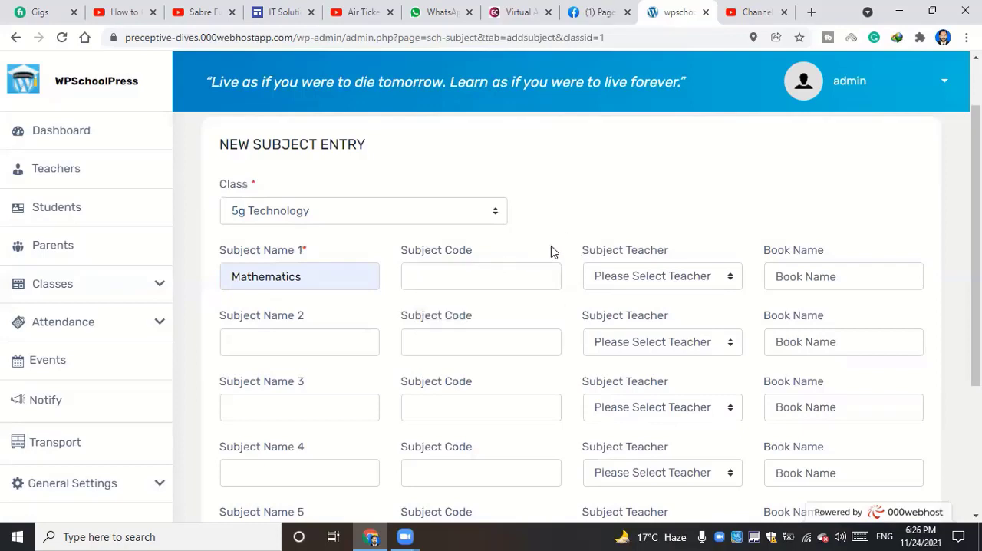
{"action": "left_click", "coordinate": [633, 278]}
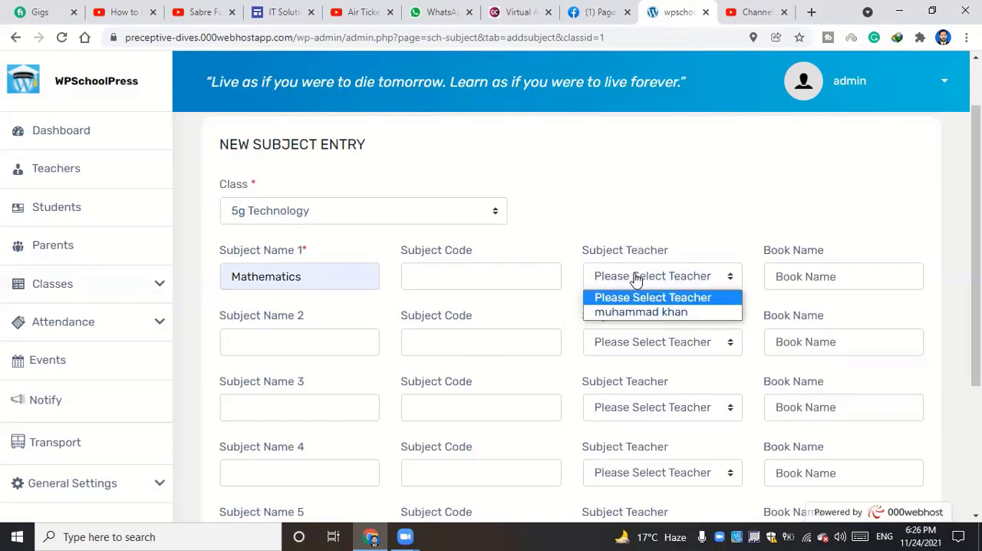
{"action": "left_click", "coordinate": [640, 312]}
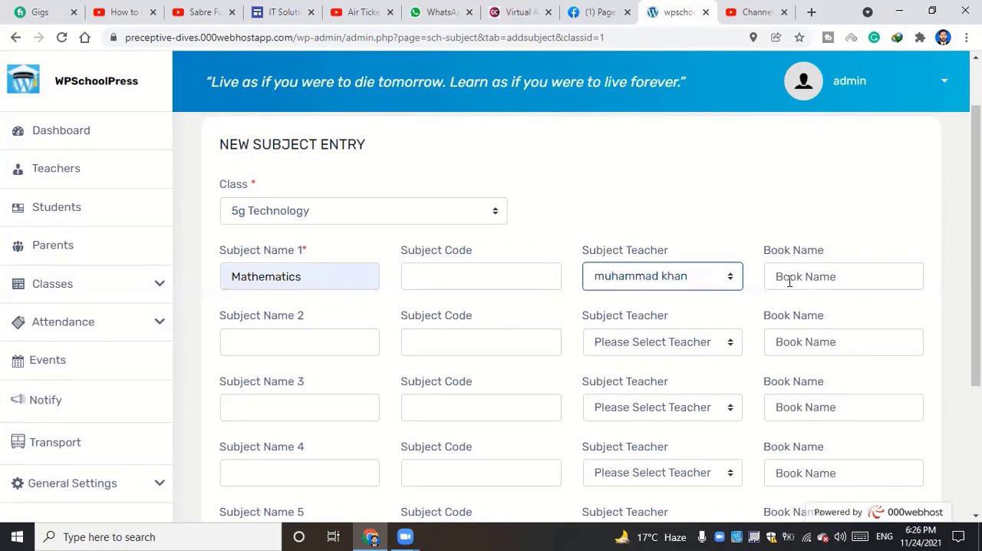
{"action": "left_click_drag", "start_coordinate": [303, 275], "coordinate": [238, 275]}
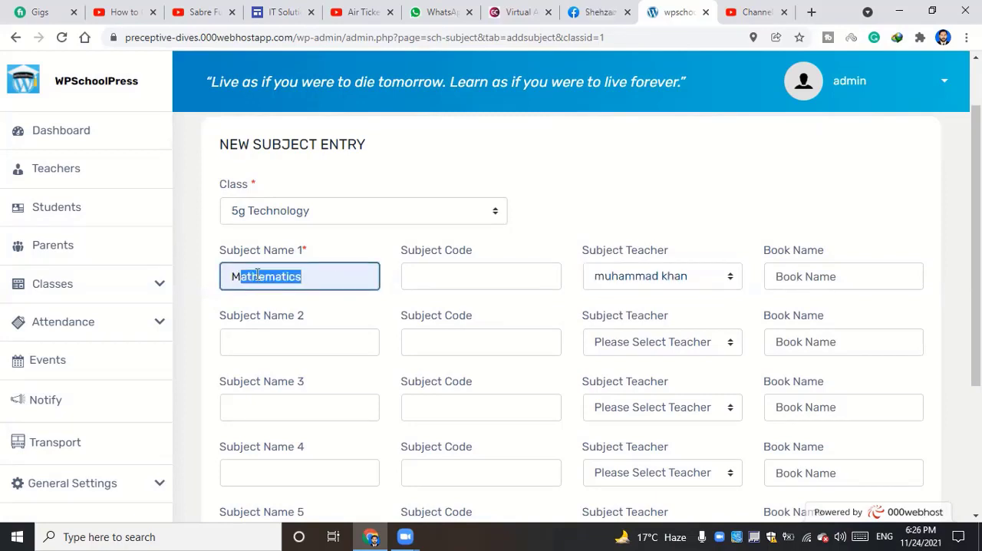
{"action": "left_click", "coordinate": [812, 274]}
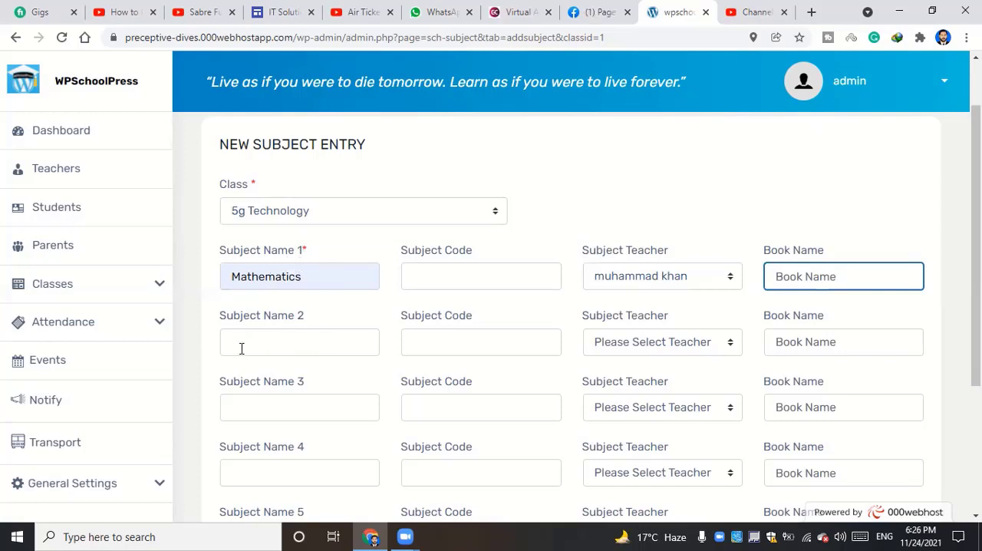
Enter Computer as the second subject and assign the listed teacher, leaving its subject code blank
{"action": "left_click", "coordinate": [254, 340]}
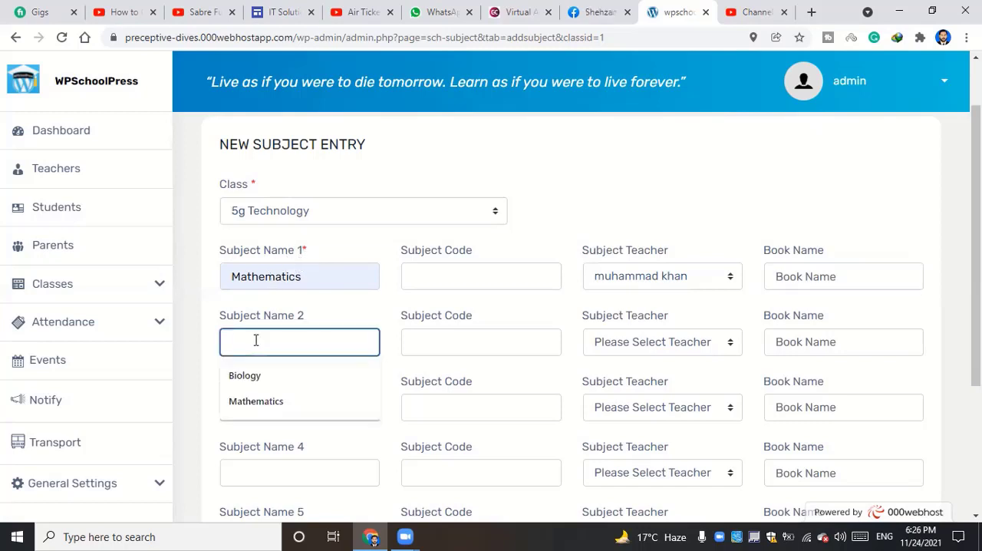
{"action": "type", "text": "Comp"}
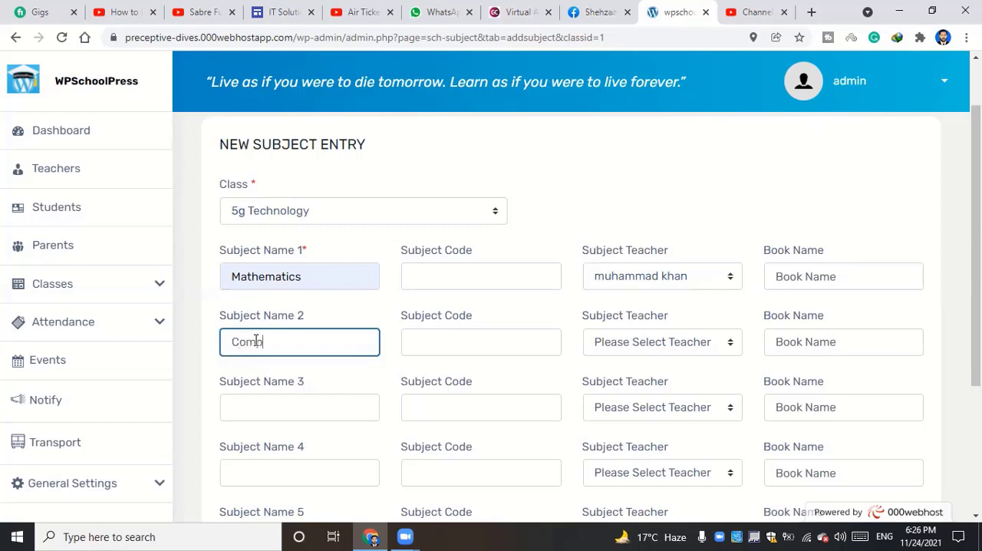
{"action": "type", "text": "utetrr"}
{"action": "left_click", "coordinate": [454, 349]}
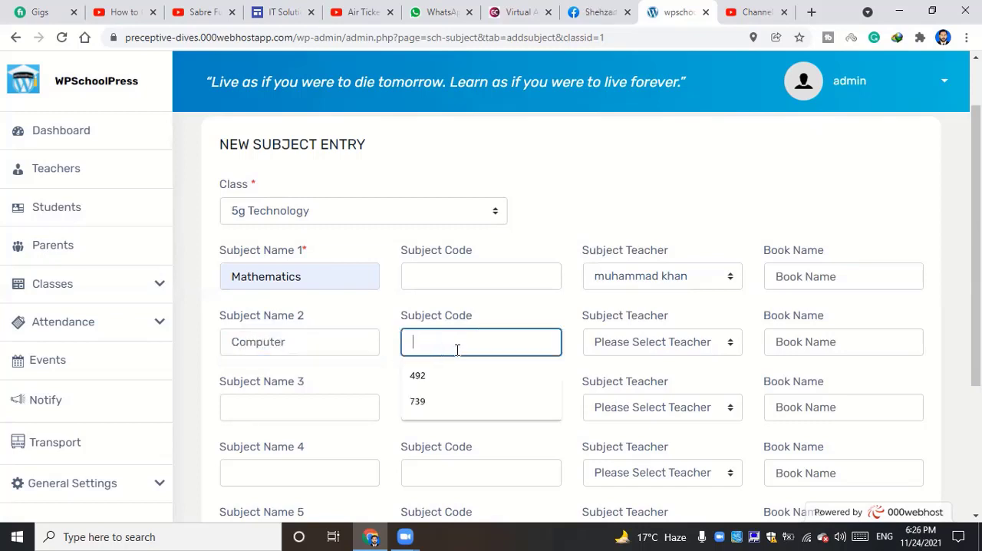
{"action": "left_click", "coordinate": [634, 348]}
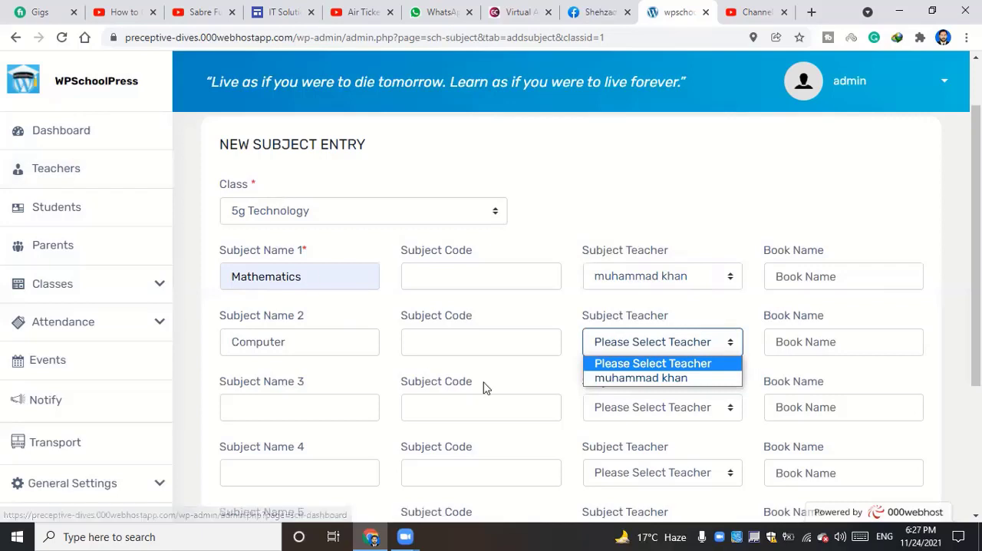
{"action": "left_click", "coordinate": [187, 342]}
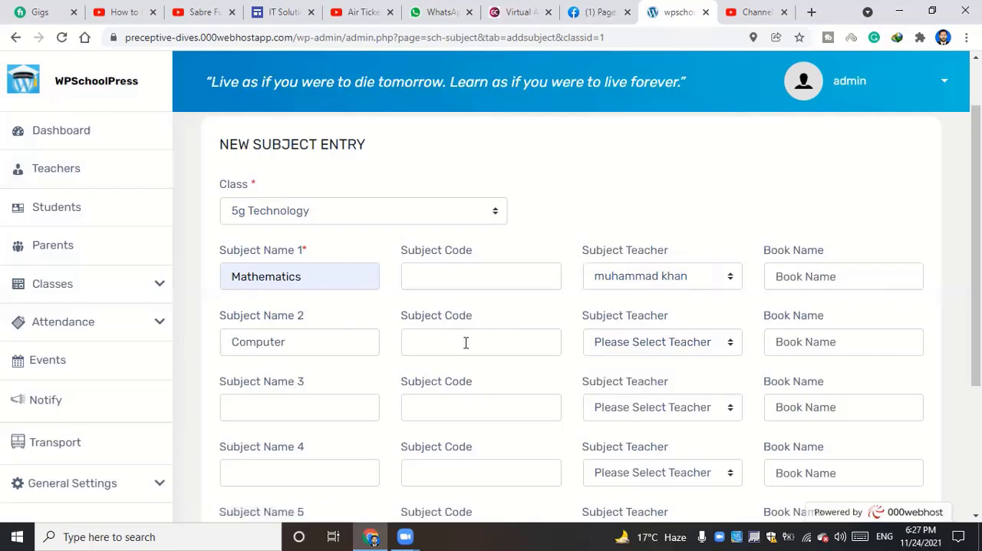
{"action": "left_click", "coordinate": [699, 353]}
{"action": "left_click", "coordinate": [652, 379]}
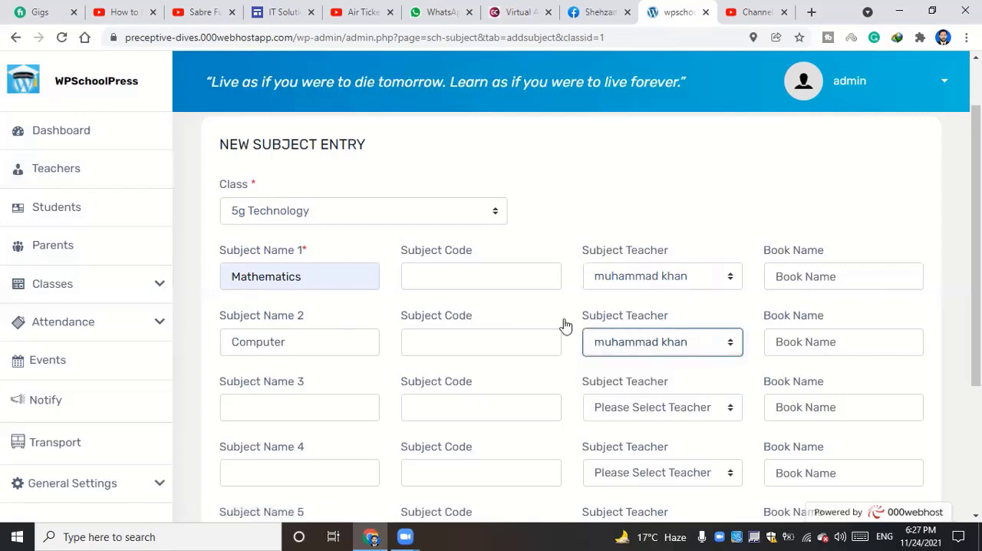
{"action": "scroll", "coordinate": [457, 330], "scroll_direction": "down", "scroll_amount": 2}
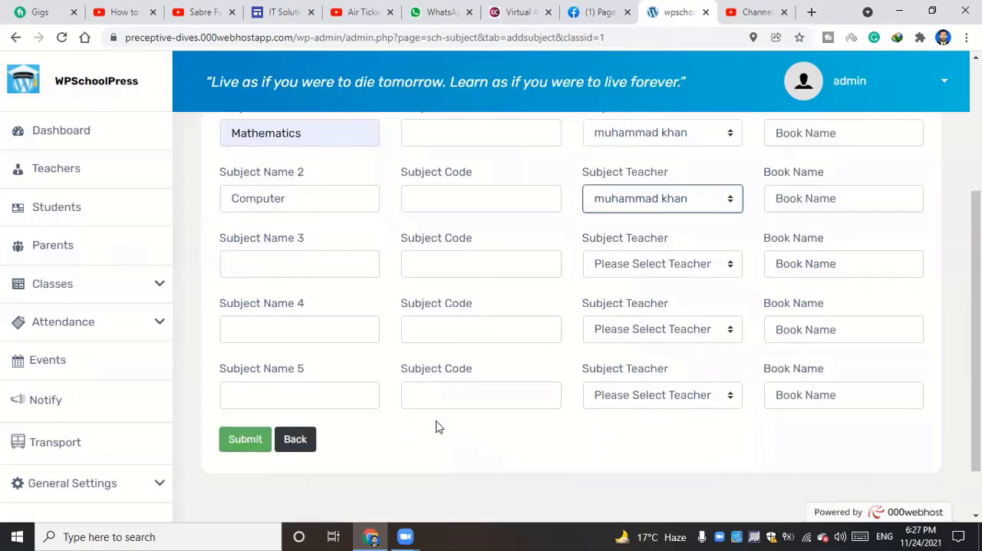
Submit the Mathematics and Computer subjects and review their names and assigned faculty in the subject list
{"action": "left_click", "coordinate": [379, 429]}
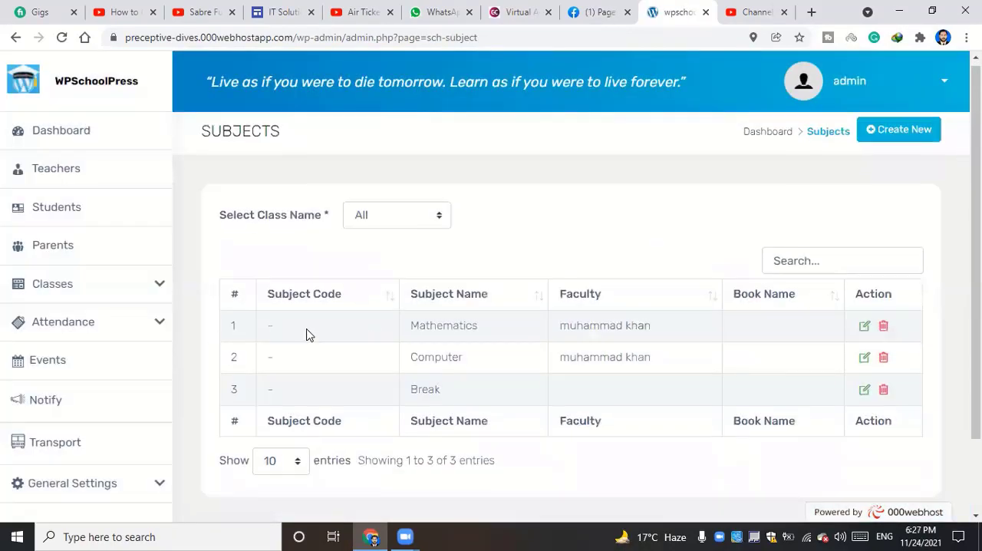
{"action": "scroll", "coordinate": [462, 276], "scroll_direction": "down", "scroll_amount": 1}
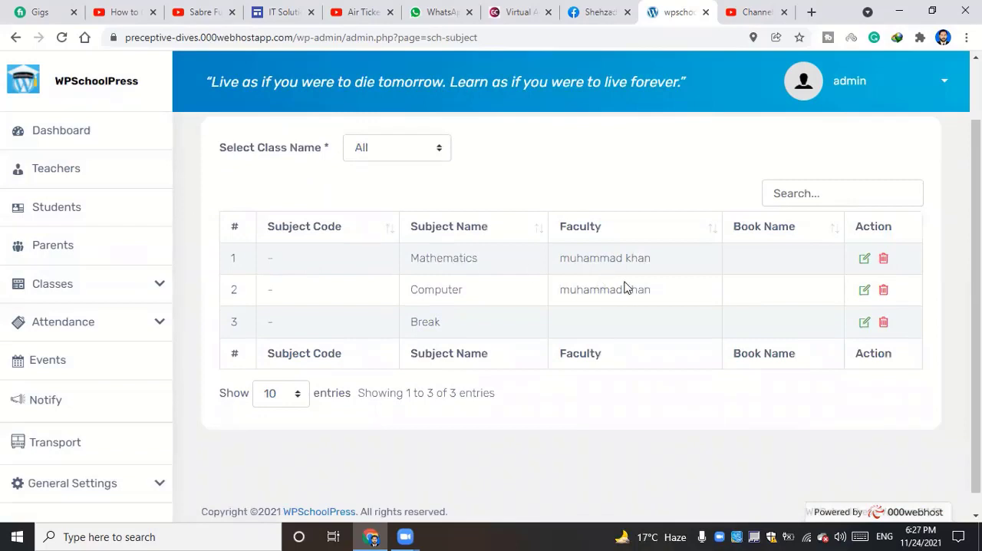
{"action": "left_click_drag", "start_coordinate": [569, 257], "coordinate": [650, 261]}
{"action": "left_click", "coordinate": [471, 316]}
{"action": "left_click_drag", "start_coordinate": [413, 290], "coordinate": [463, 289]}
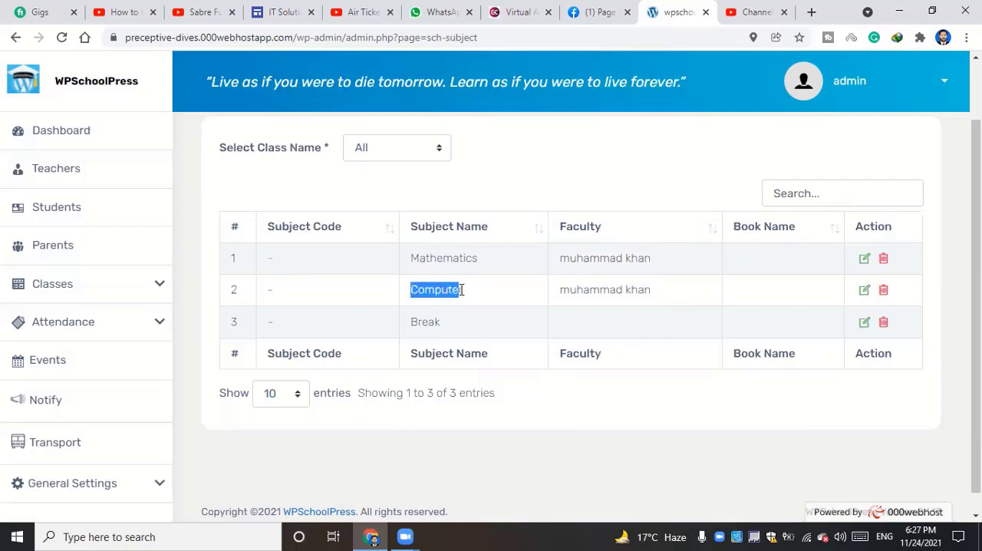
{"action": "triple_click", "coordinate": [585, 290]}
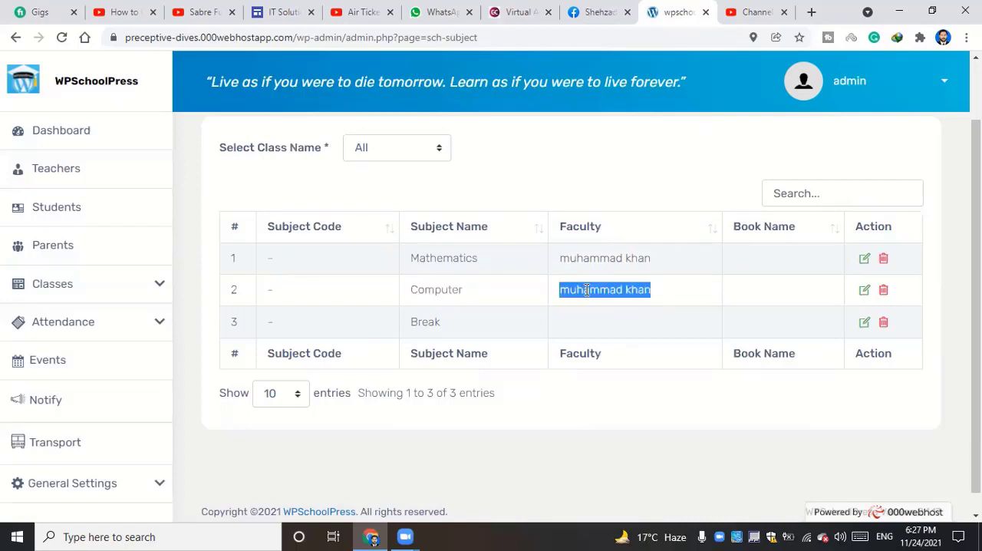
{"action": "left_click", "coordinate": [426, 318]}
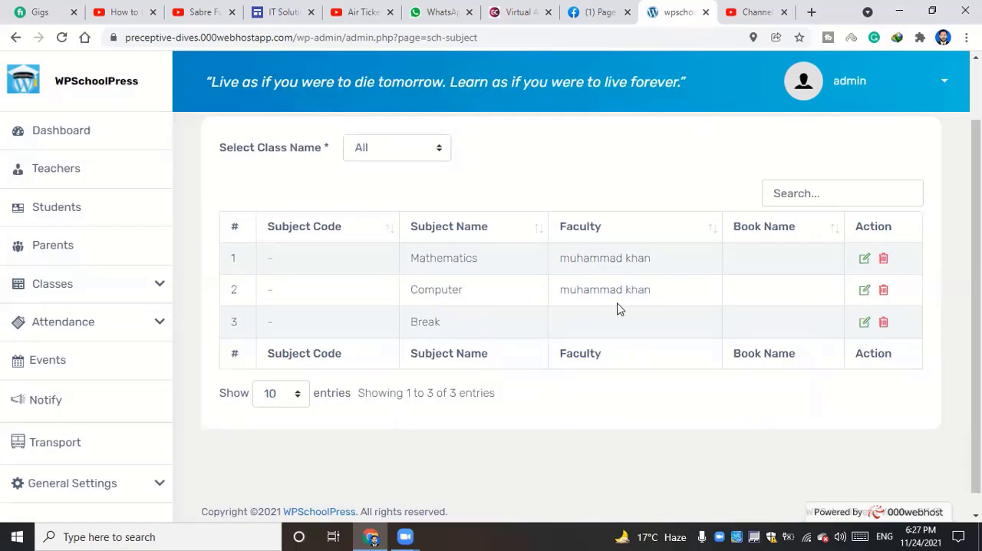
Start a new subject mark field entry and select 5g Technology as its class
{"action": "left_click", "coordinate": [42, 282]}
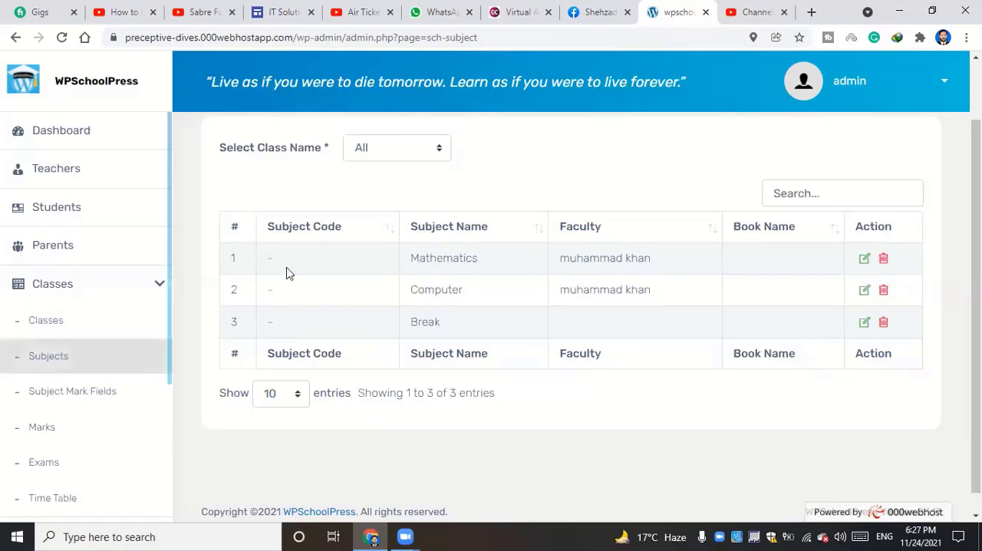
{"action": "scroll", "coordinate": [10, 364], "scroll_direction": "down", "scroll_amount": 3}
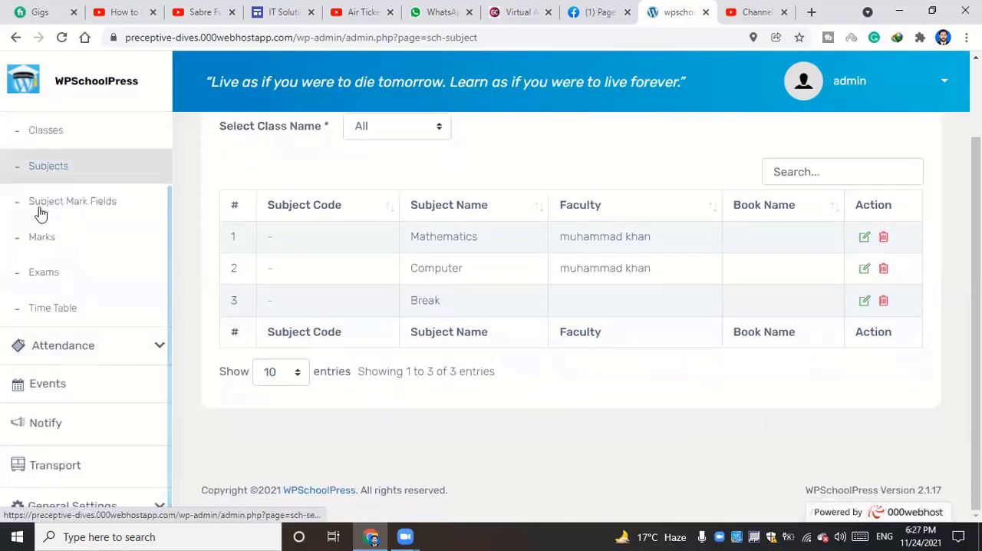
{"action": "left_click", "coordinate": [92, 208]}
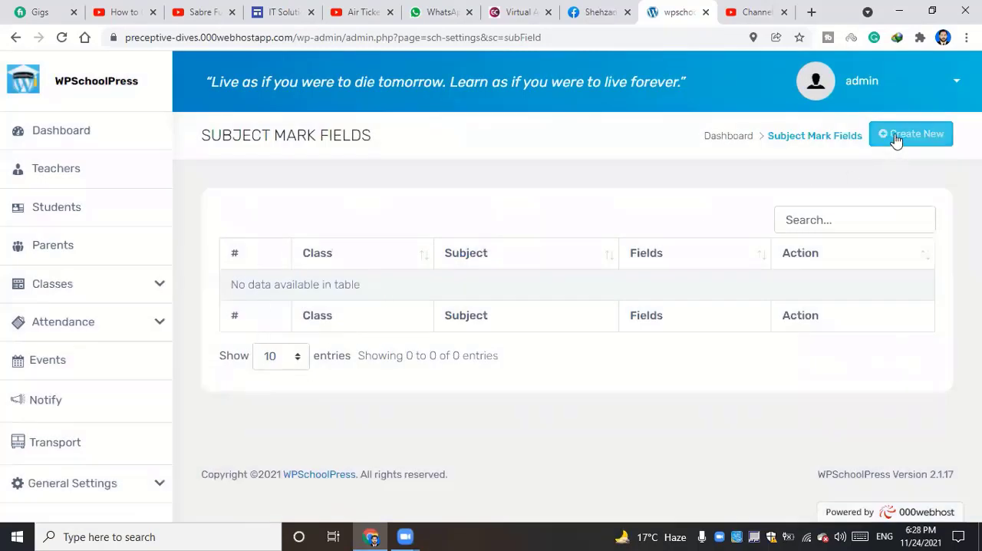
{"action": "left_click", "coordinate": [895, 139]}
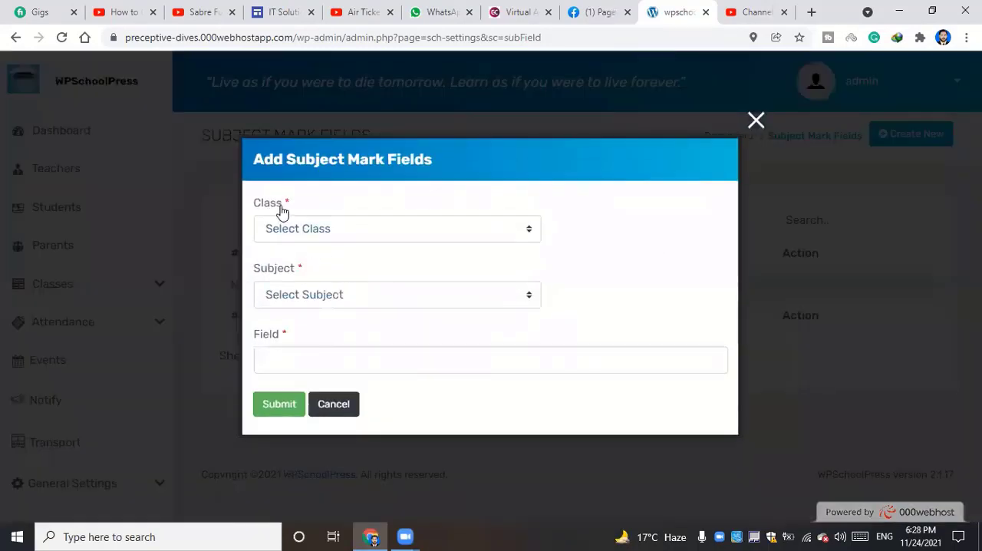
{"action": "left_click", "coordinate": [334, 234]}
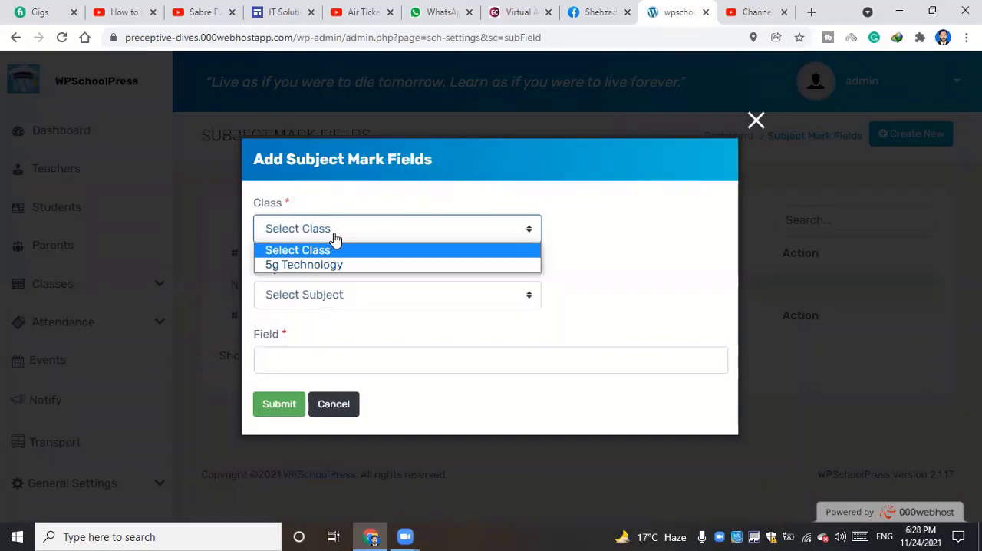
{"action": "left_click", "coordinate": [312, 265]}
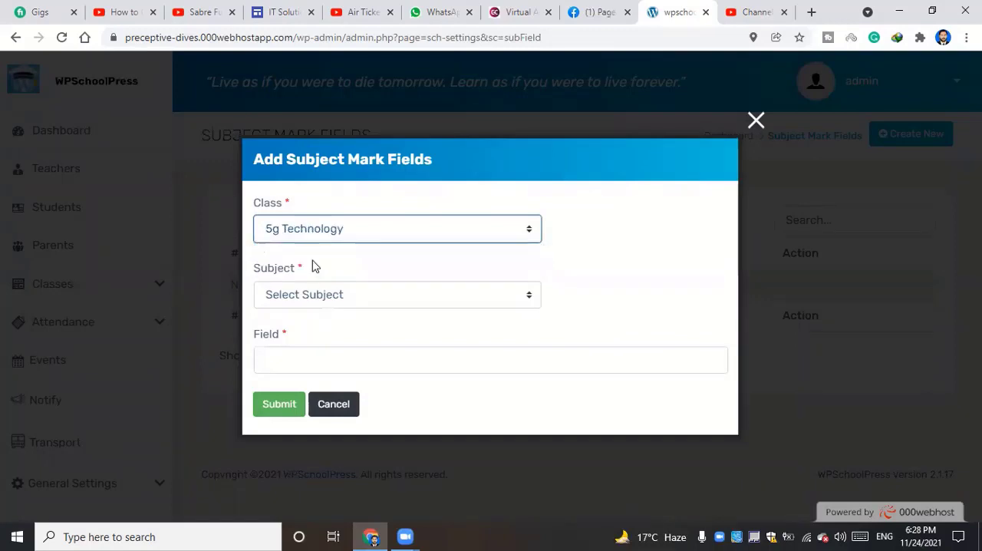
{"action": "left_click", "coordinate": [337, 304]}
{"action": "left_click", "coordinate": [337, 307]}
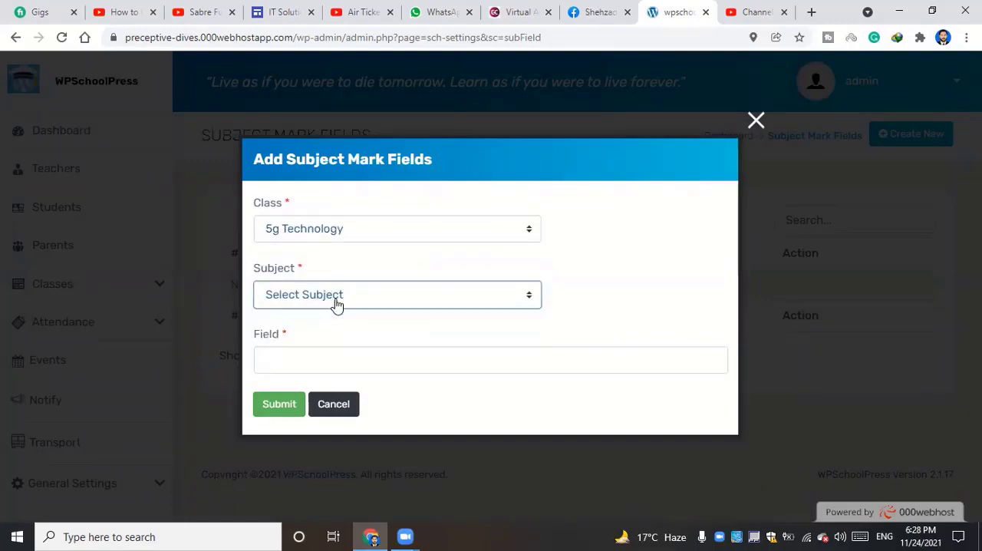
{"action": "left_click", "coordinate": [336, 304]}
{"action": "left_click", "coordinate": [336, 304]}
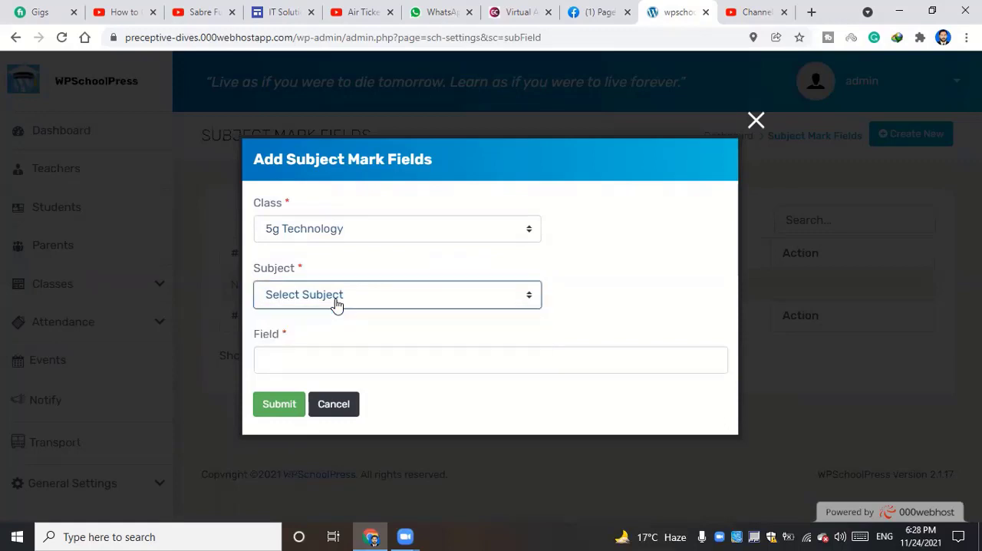
{"action": "left_click", "coordinate": [326, 232]}
{"action": "left_click", "coordinate": [322, 264]}
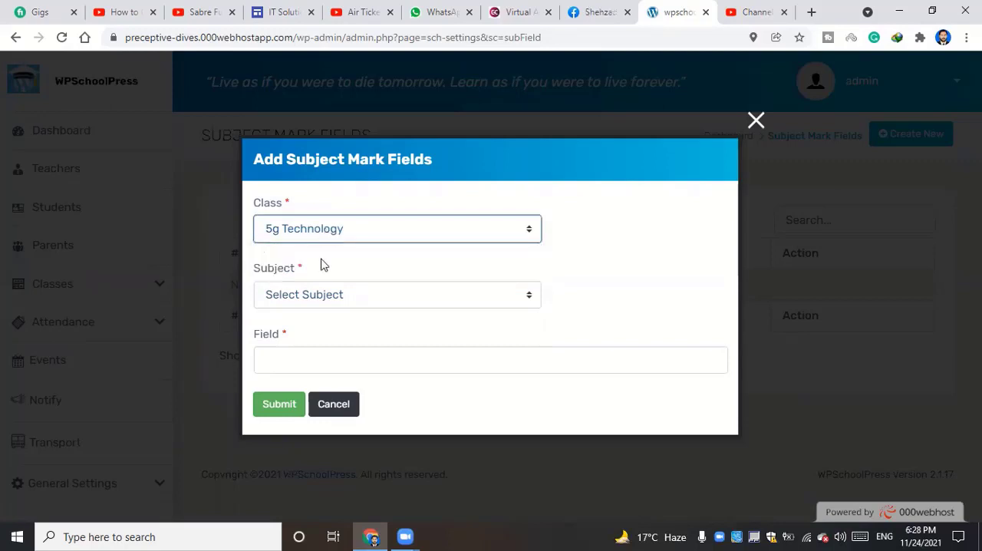
Choose Computer as the mark field's subject, set the field to 100 and submit the entry
{"action": "left_click", "coordinate": [312, 303]}
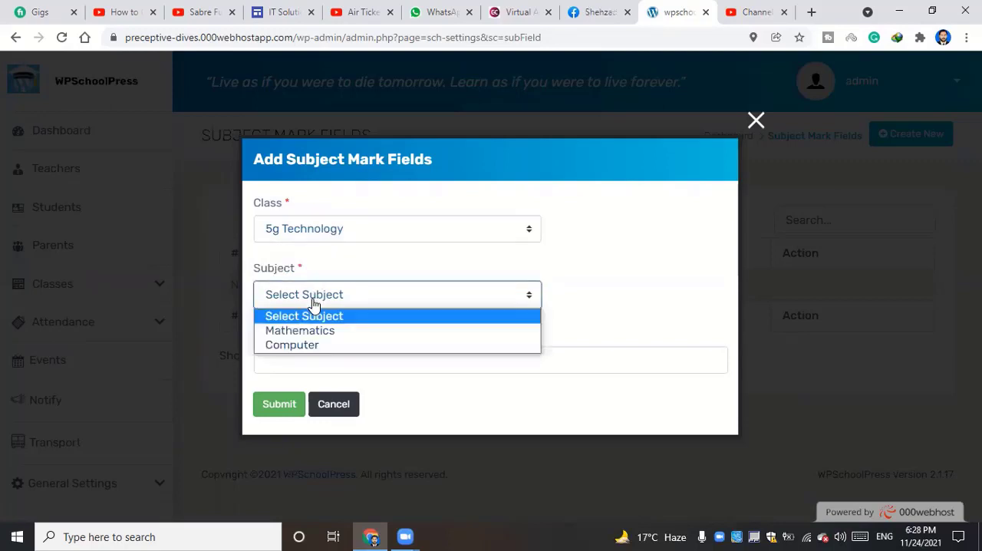
{"action": "left_click", "coordinate": [311, 347]}
{"action": "left_click", "coordinate": [311, 358]}
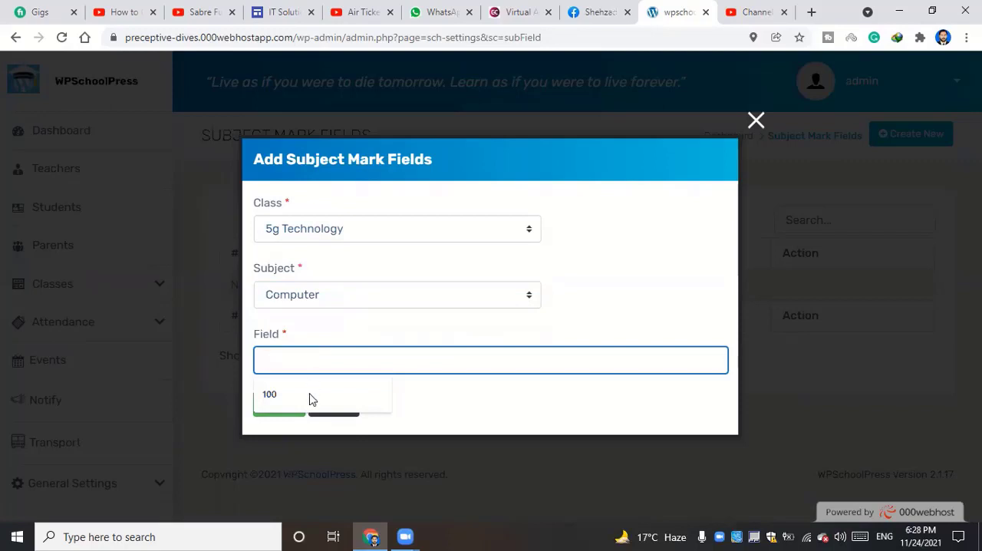
{"action": "left_click", "coordinate": [311, 395]}
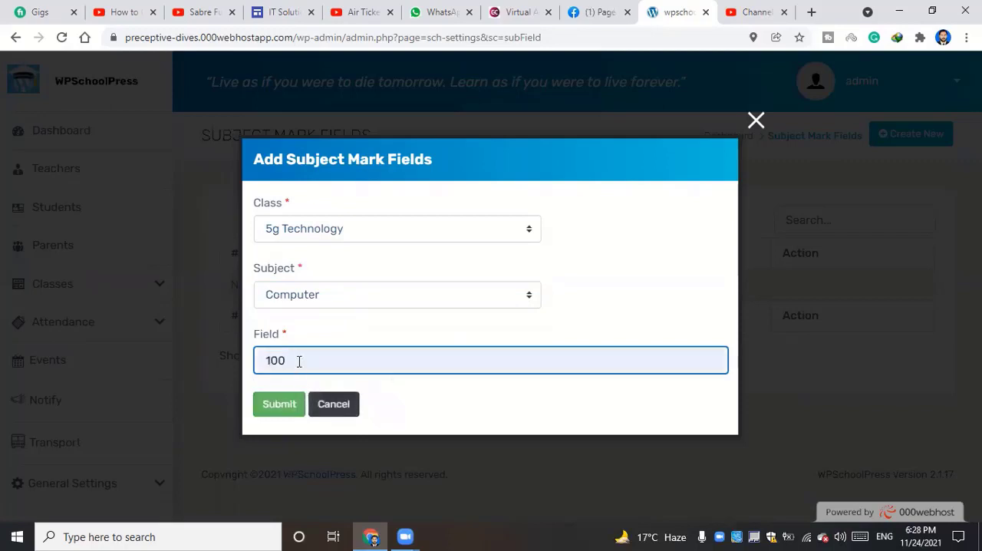
{"action": "left_click", "coordinate": [277, 406]}
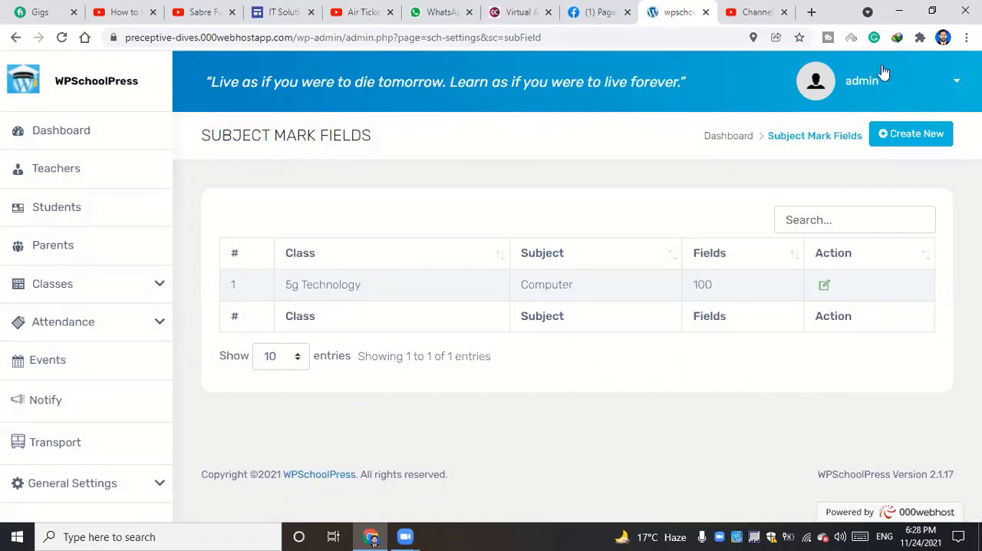
Add another subject mark field for Mathematics in the 5g Technology class with the field set to 100
{"action": "left_click", "coordinate": [913, 134]}
{"action": "left_click", "coordinate": [353, 228]}
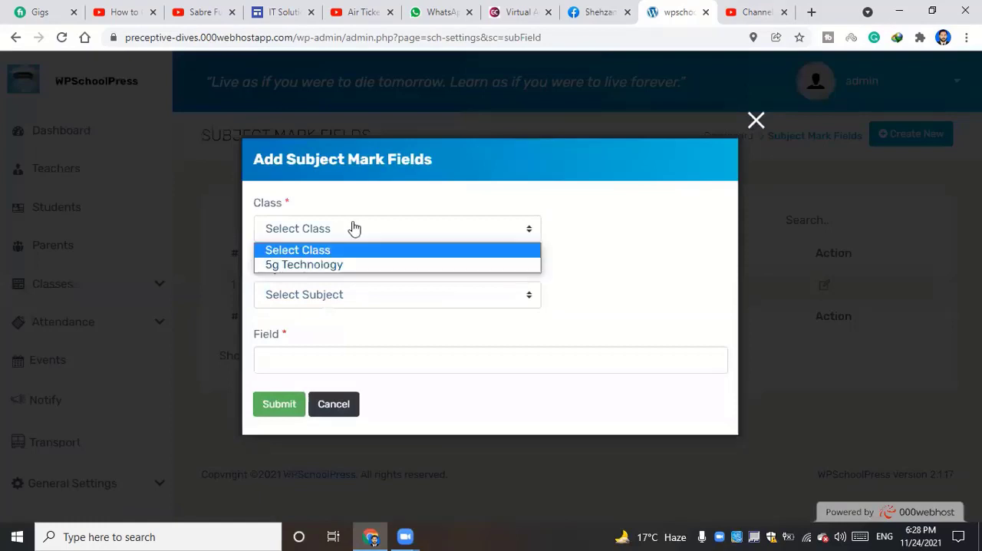
{"action": "left_click", "coordinate": [291, 265]}
{"action": "left_click", "coordinate": [347, 304]}
{"action": "left_click", "coordinate": [349, 305]}
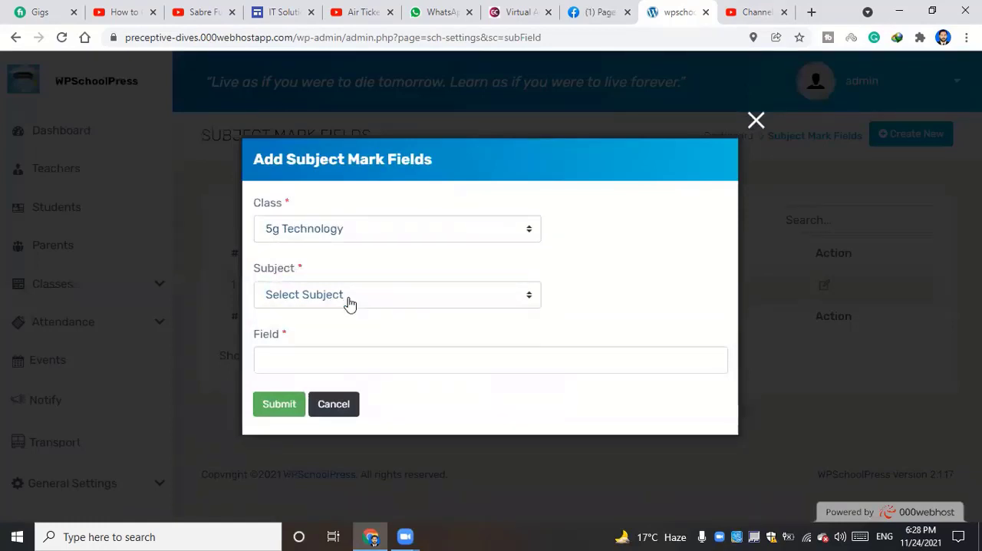
{"action": "left_click", "coordinate": [349, 303]}
{"action": "left_click", "coordinate": [330, 328]}
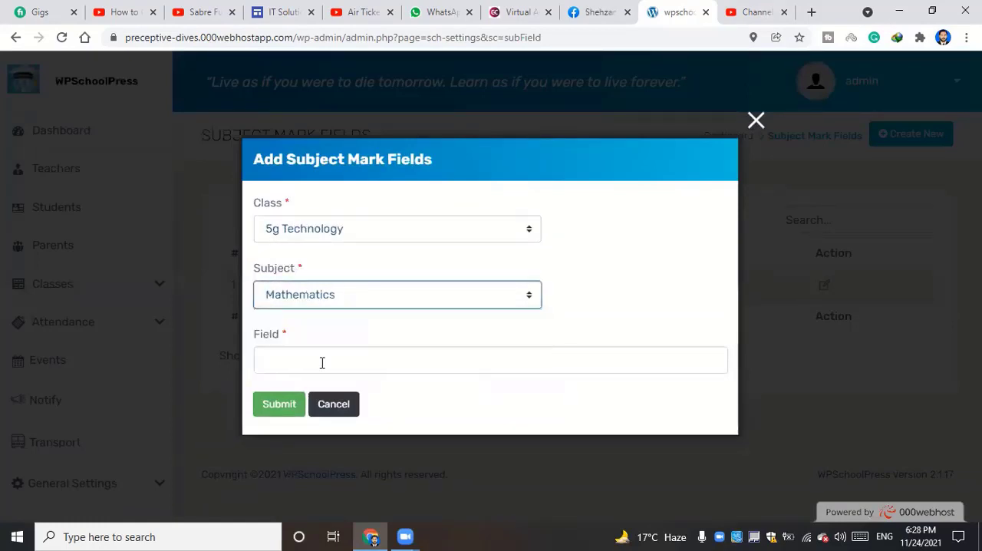
{"action": "left_click", "coordinate": [323, 363]}
{"action": "left_click", "coordinate": [322, 392]}
{"action": "left_click", "coordinate": [286, 404]}
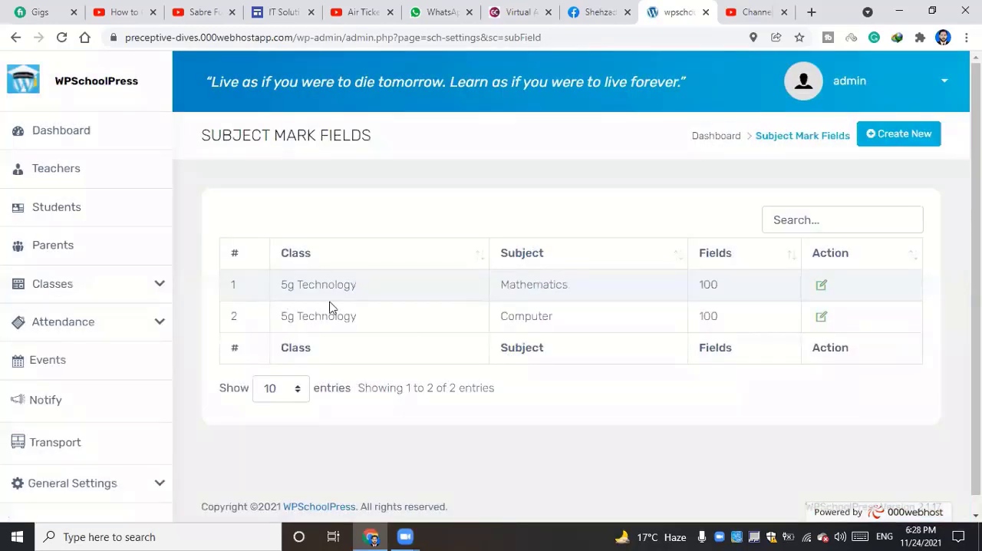
Try to add student marks for the 5g Technology class without an exam or subject, dismissing the alerts
{"action": "left_click", "coordinate": [113, 297]}
{"action": "scroll", "coordinate": [54, 428], "scroll_direction": "down", "scroll_amount": 2}
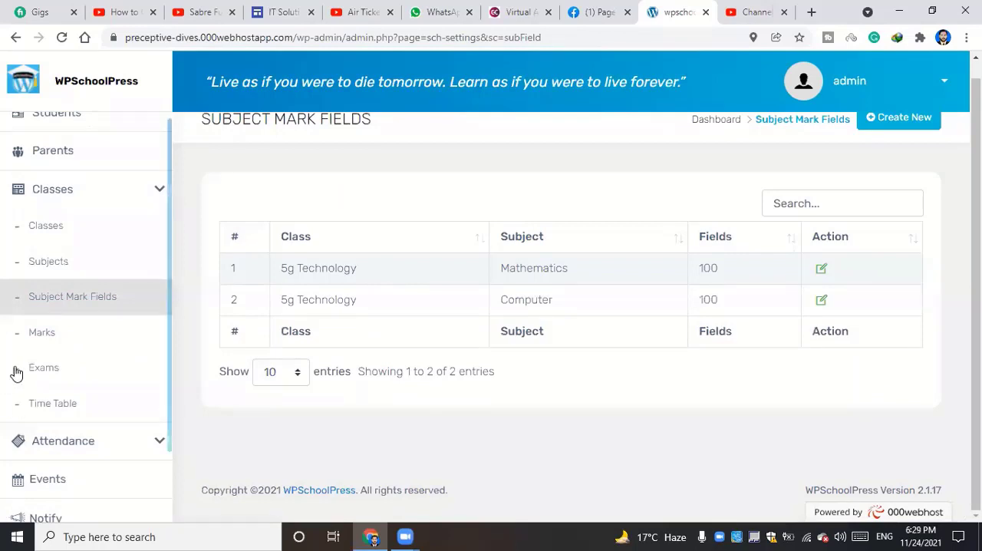
{"action": "left_click", "coordinate": [60, 344]}
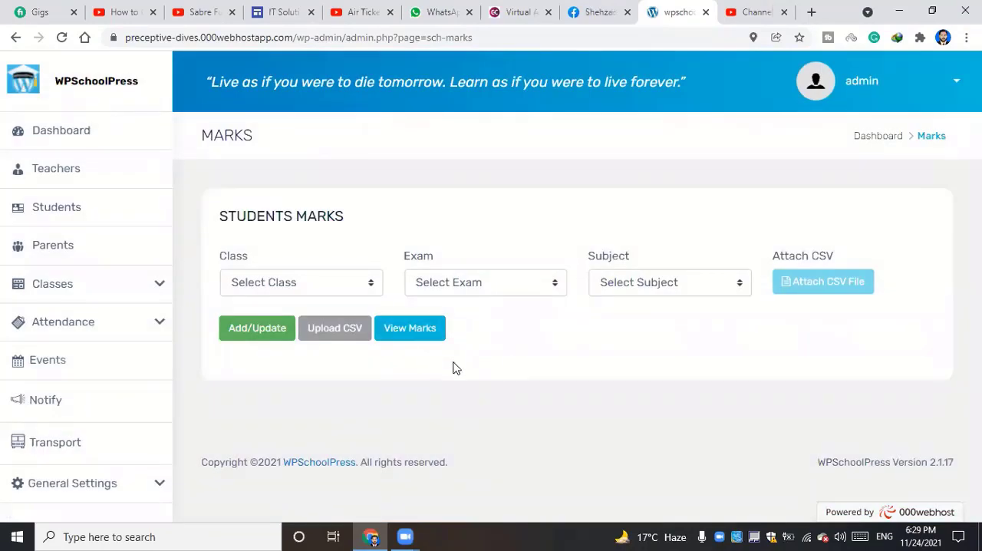
{"action": "left_click", "coordinate": [259, 334]}
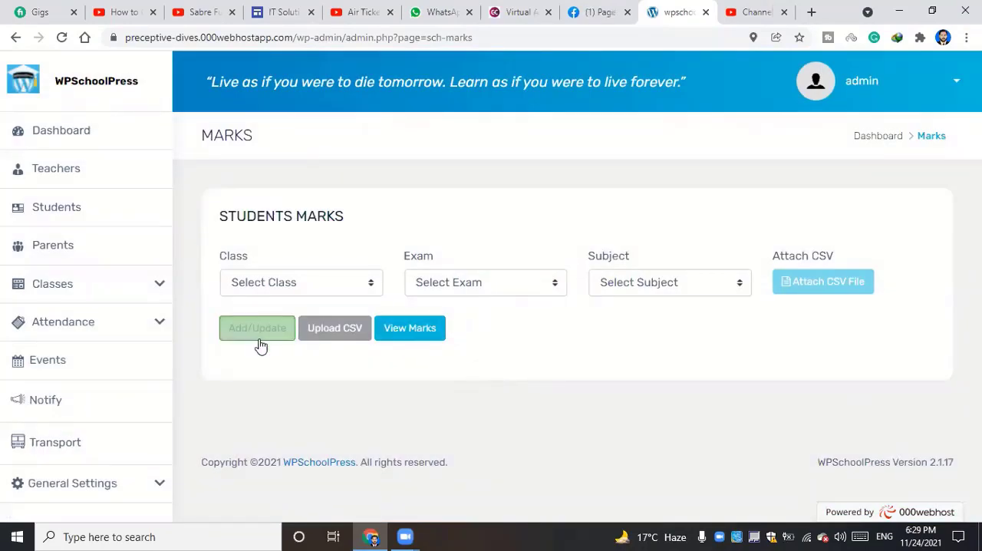
{"action": "left_click", "coordinate": [279, 288]}
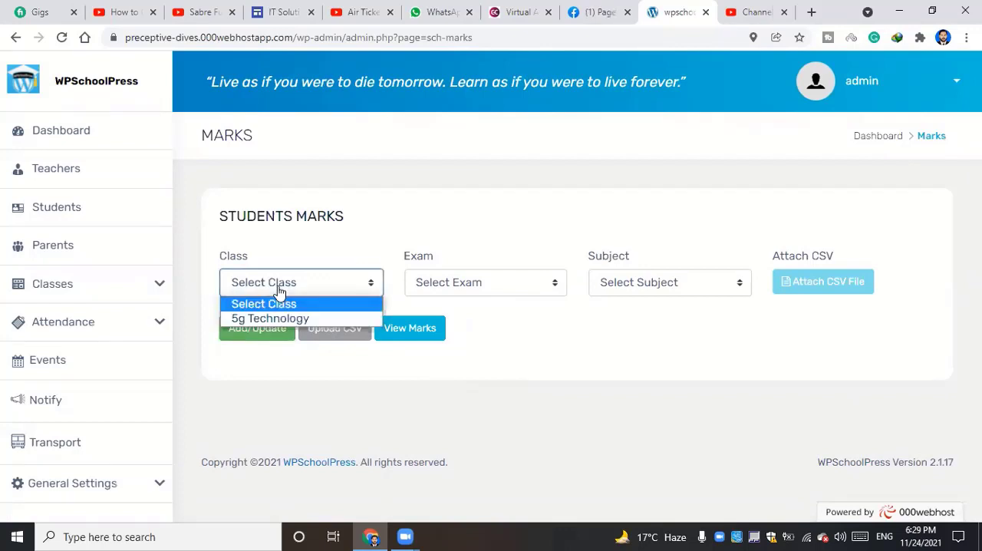
{"action": "left_click", "coordinate": [279, 317]}
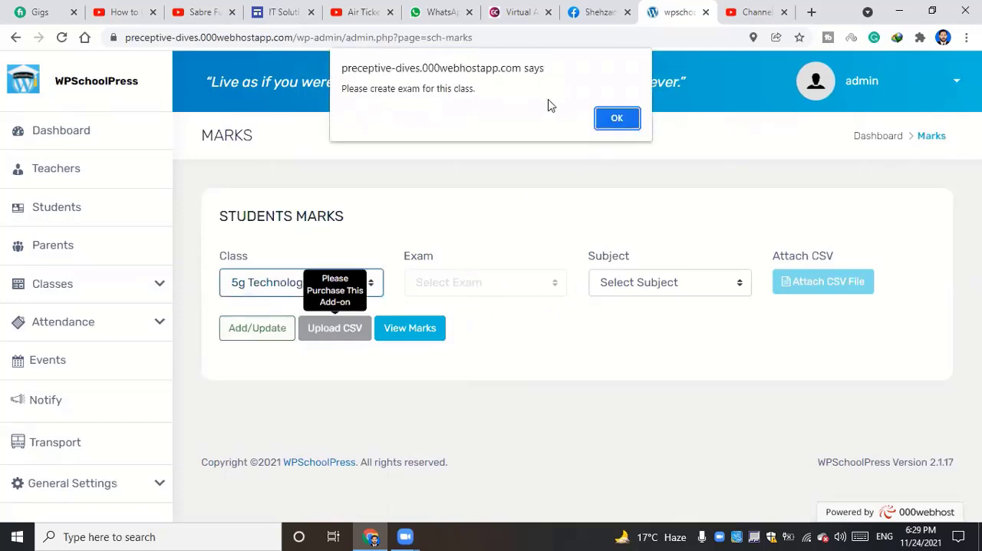
{"action": "left_click", "coordinate": [620, 118]}
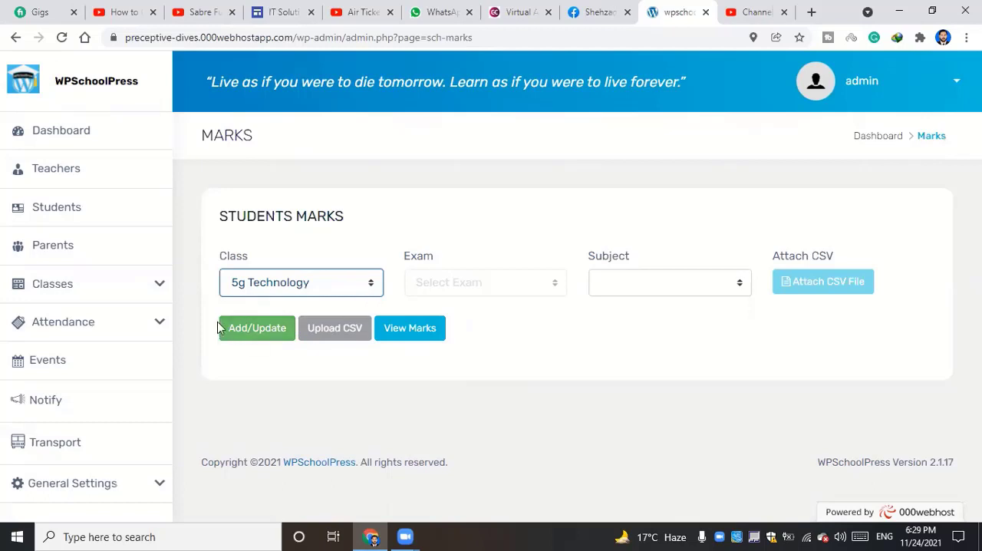
{"action": "left_click", "coordinate": [242, 338]}
{"action": "left_click", "coordinate": [253, 336]}
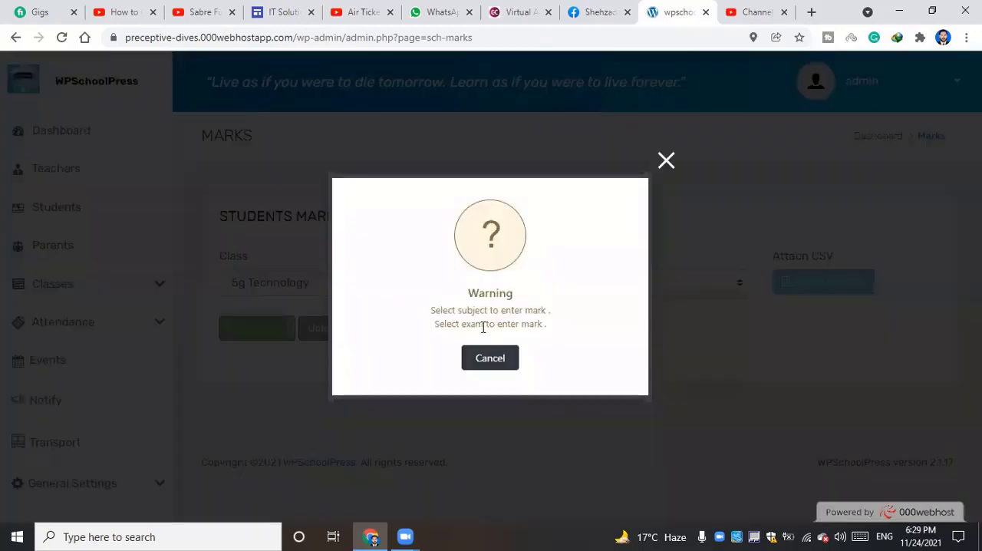
{"action": "left_click", "coordinate": [509, 359]}
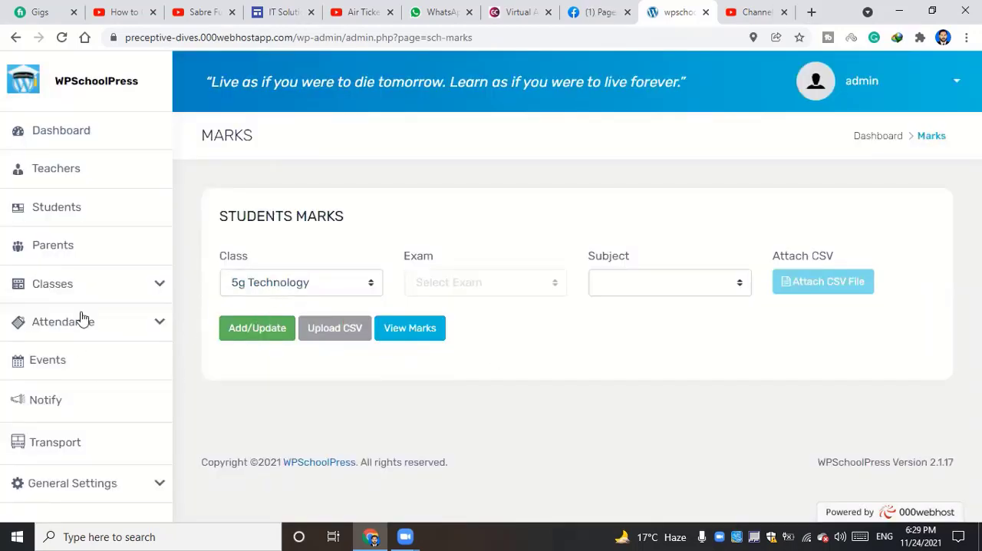
Start a new exam entry and select 5g Technology as its class
{"action": "left_click", "coordinate": [86, 289]}
{"action": "scroll", "coordinate": [81, 338], "scroll_direction": "down", "scroll_amount": 1}
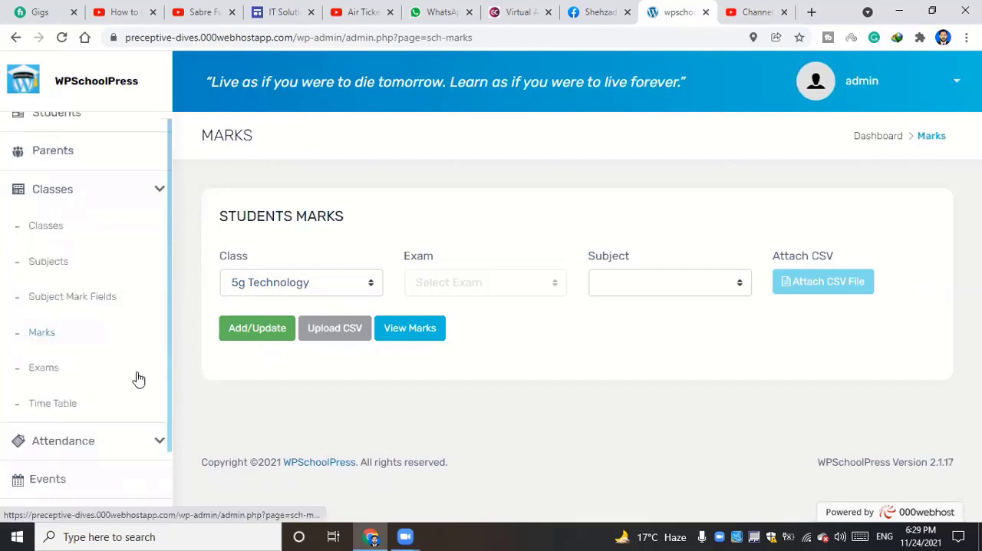
{"action": "left_click", "coordinate": [44, 368]}
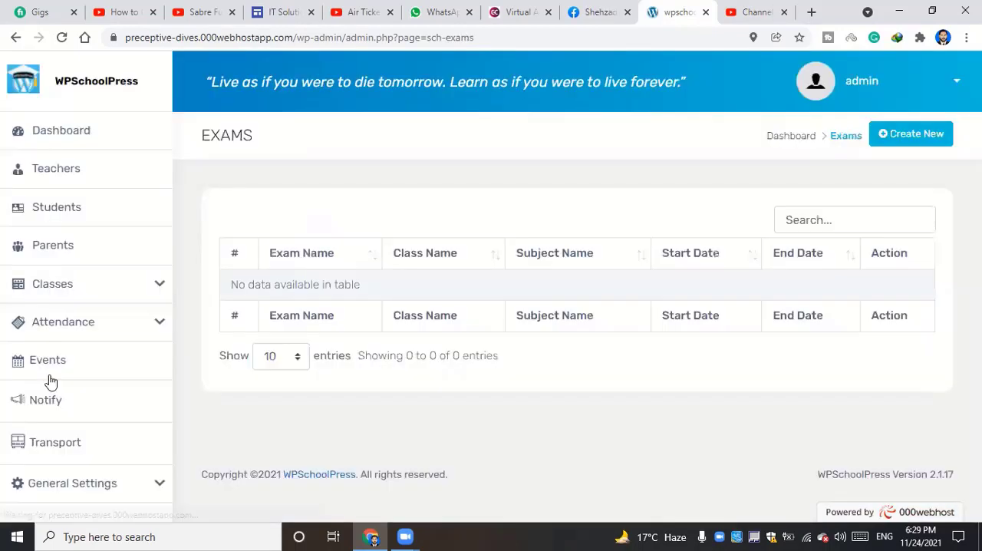
{"action": "left_click", "coordinate": [899, 138]}
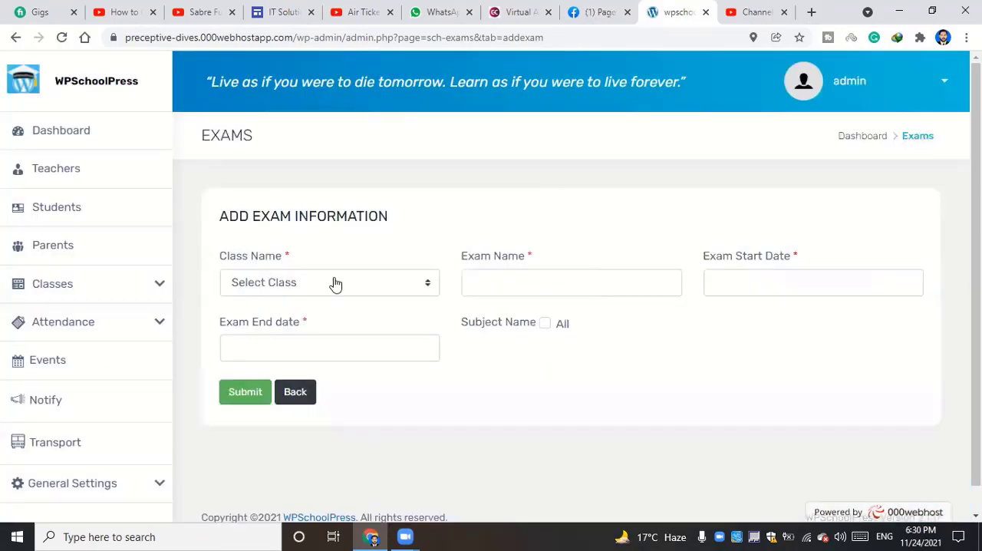
{"action": "left_click", "coordinate": [333, 281]}
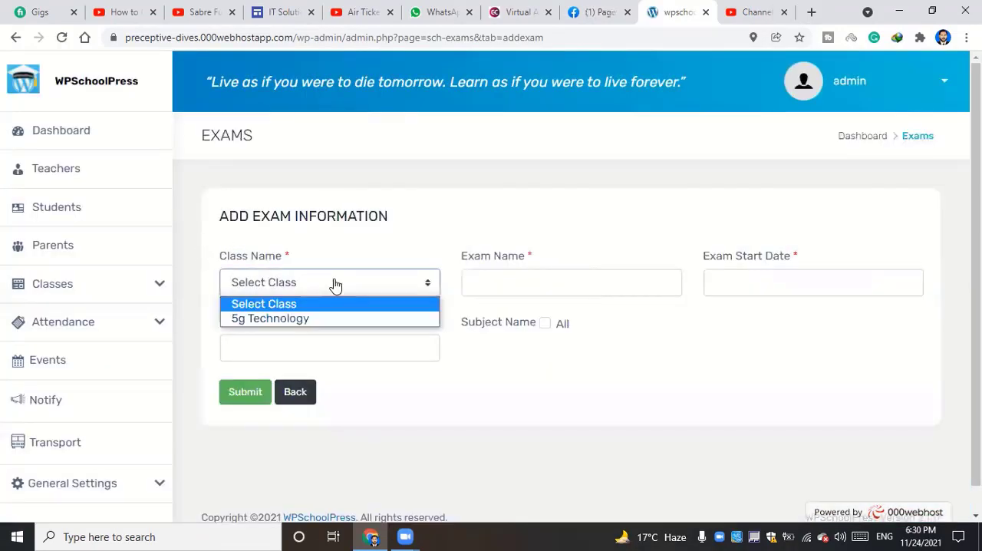
{"action": "left_click", "coordinate": [296, 319]}
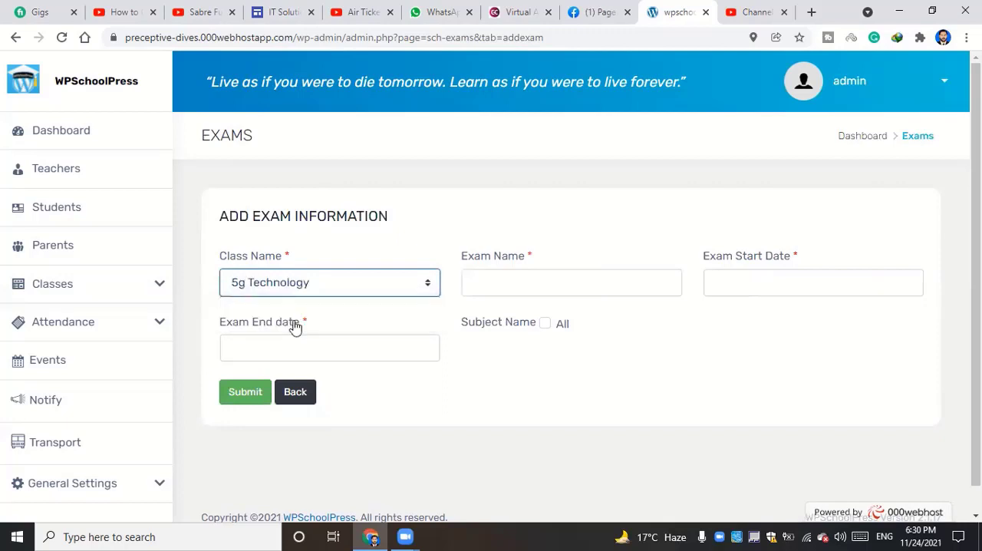
Name the exam Mid Term Exam and set its start date to 11/25/2021
{"action": "left_click", "coordinate": [523, 285]}
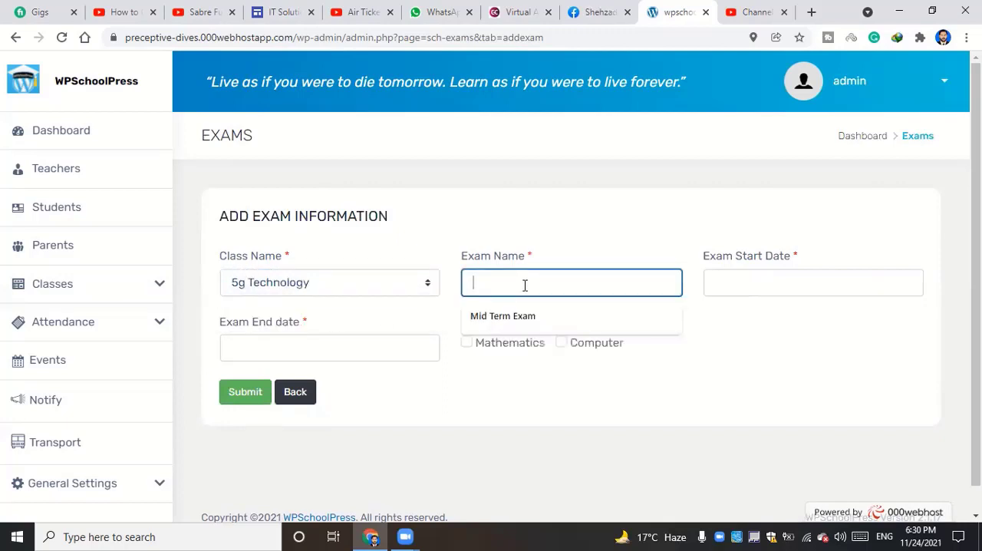
{"action": "left_click", "coordinate": [500, 315]}
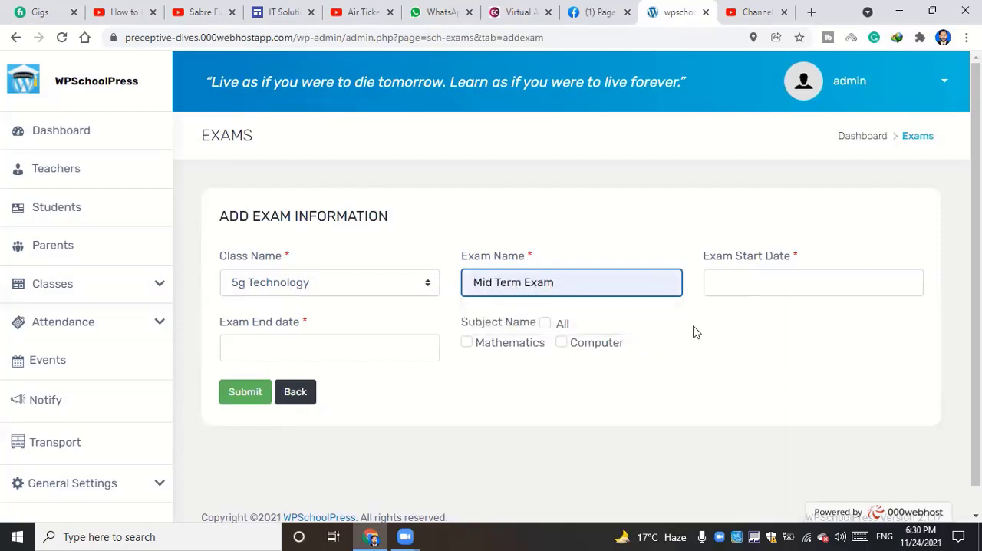
{"action": "left_click", "coordinate": [777, 289]}
{"action": "left_click", "coordinate": [740, 316]}
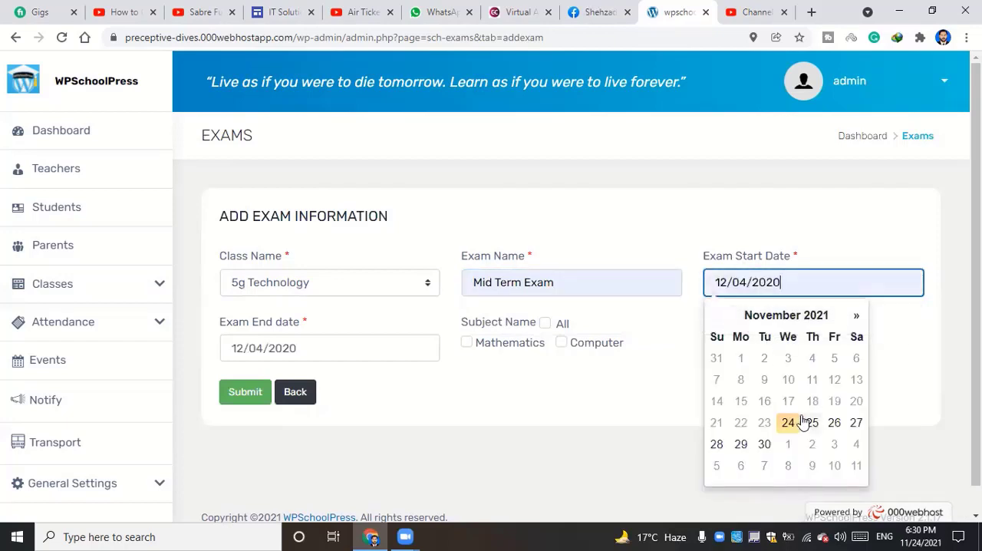
{"action": "left_click", "coordinate": [815, 320]}
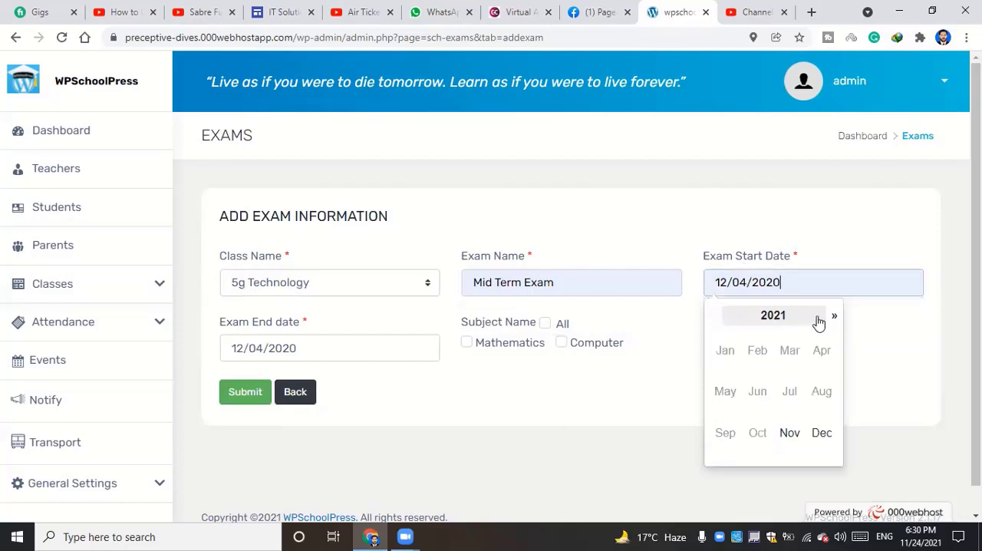
{"action": "left_click", "coordinate": [807, 426]}
{"action": "left_click", "coordinate": [811, 424]}
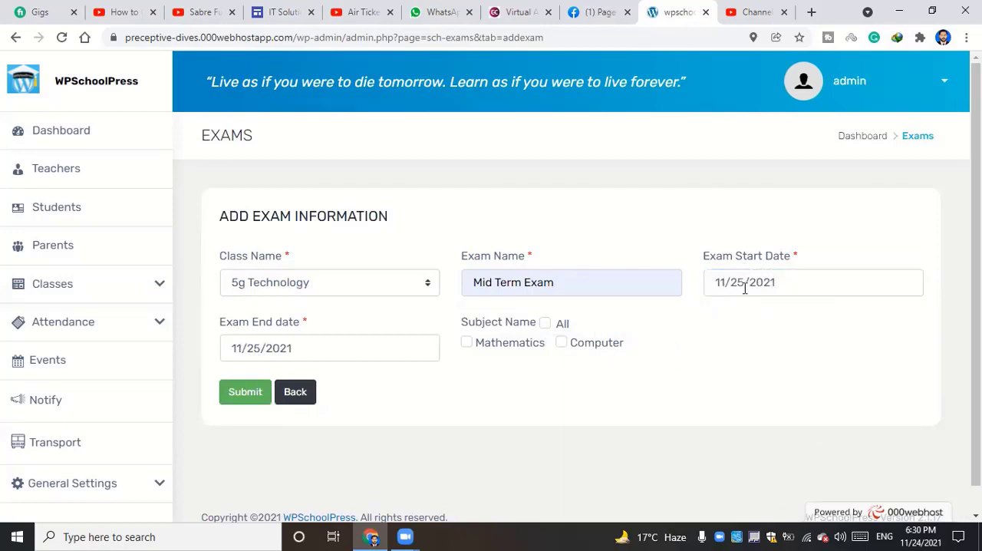
Set the exam's end date to 11/30/2021, include all subjects and submit the exam entry
{"action": "left_click", "coordinate": [271, 350]}
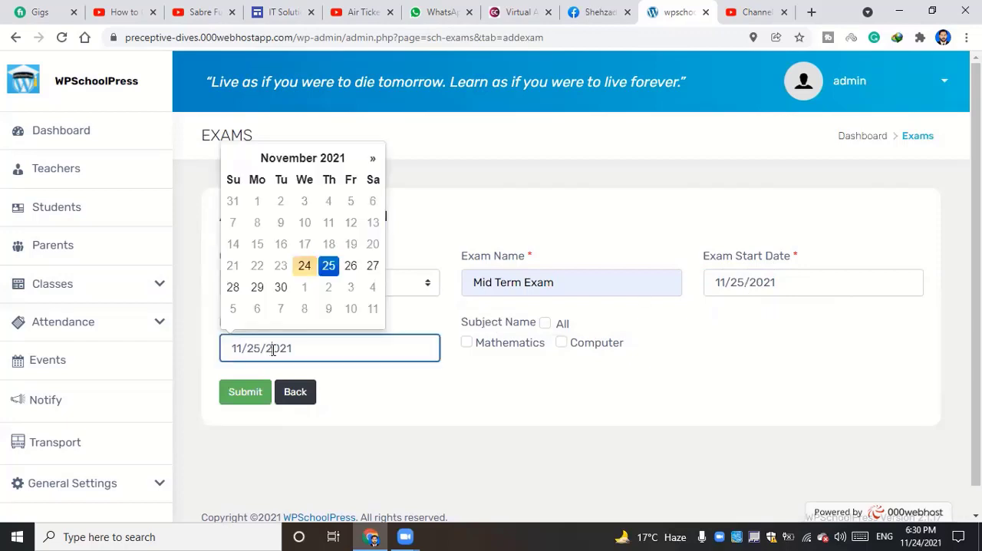
{"action": "left_click", "coordinate": [280, 287]}
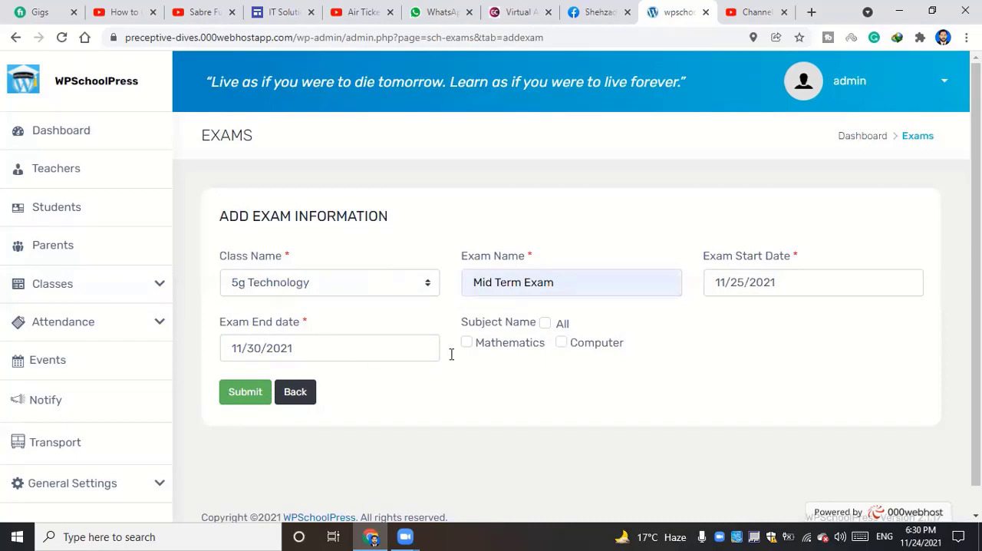
{"action": "left_click", "coordinate": [545, 323]}
{"action": "left_click", "coordinate": [245, 394]}
{"action": "left_click", "coordinate": [254, 394]}
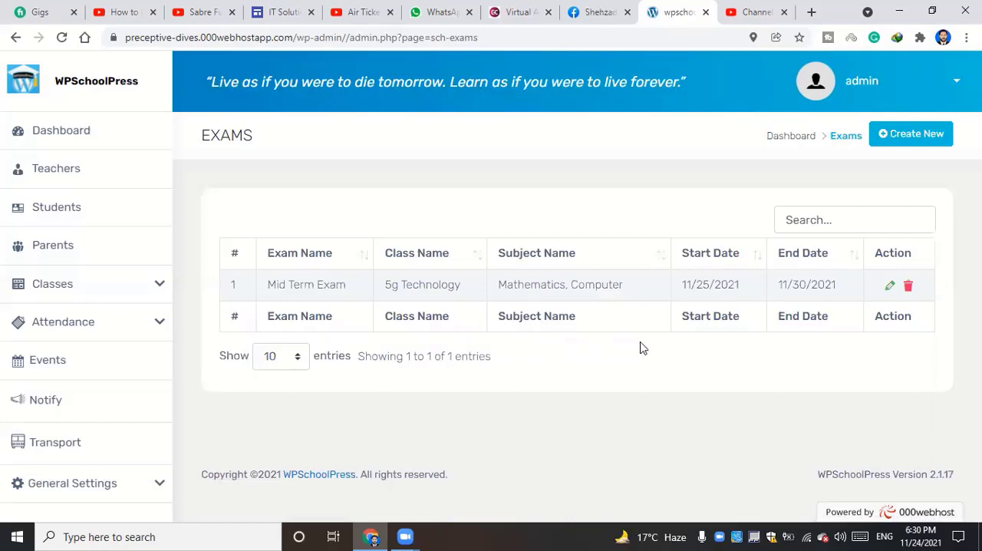
Go to the student marks page and select 5g Technology as the class
{"action": "left_click", "coordinate": [893, 136]}
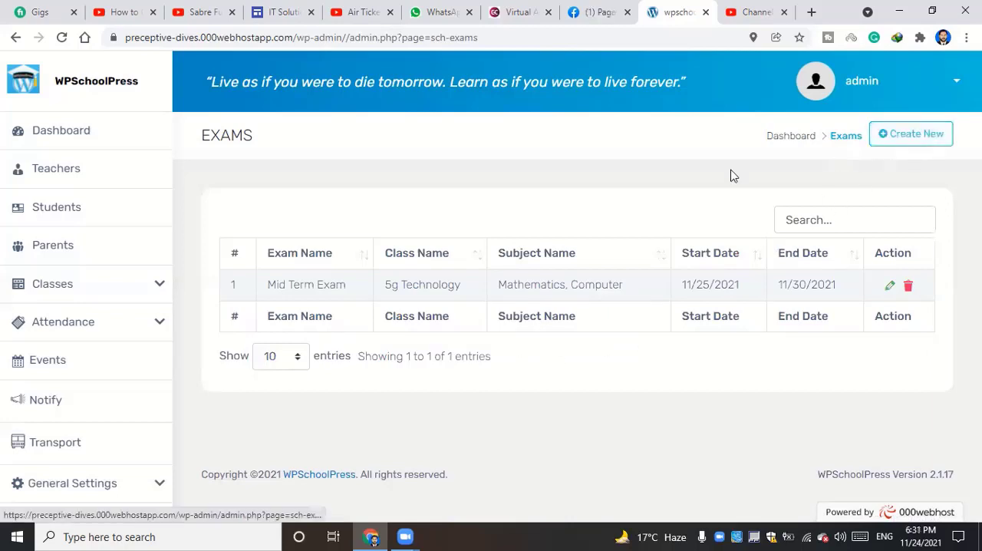
{"action": "left_click", "coordinate": [124, 294]}
{"action": "scroll", "coordinate": [92, 361], "scroll_direction": "down", "scroll_amount": 1}
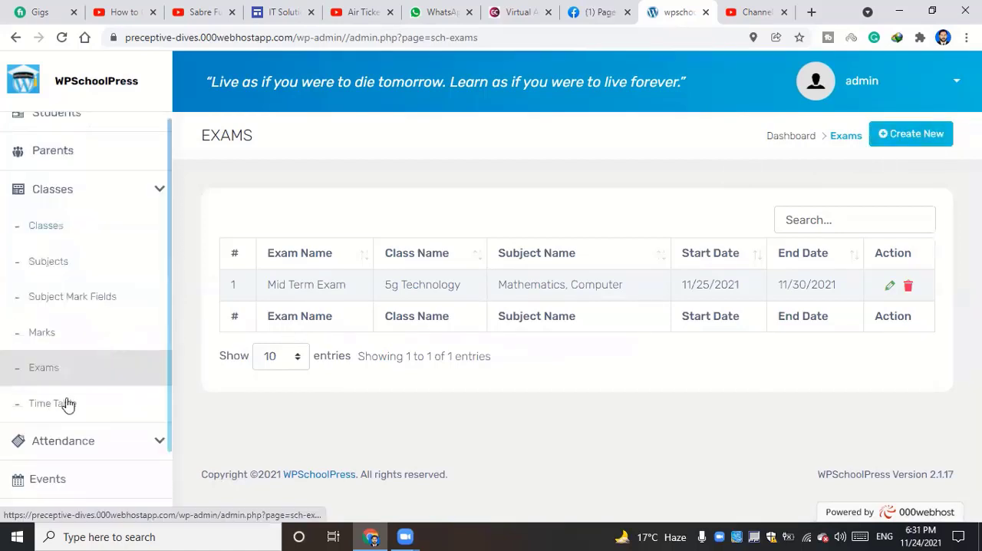
{"action": "left_click", "coordinate": [42, 332]}
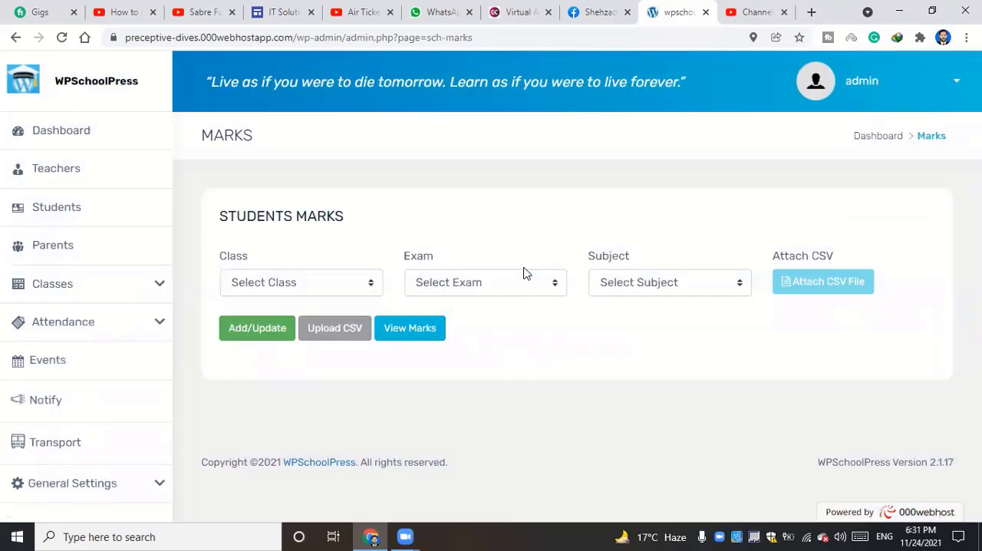
{"action": "left_click", "coordinate": [300, 281]}
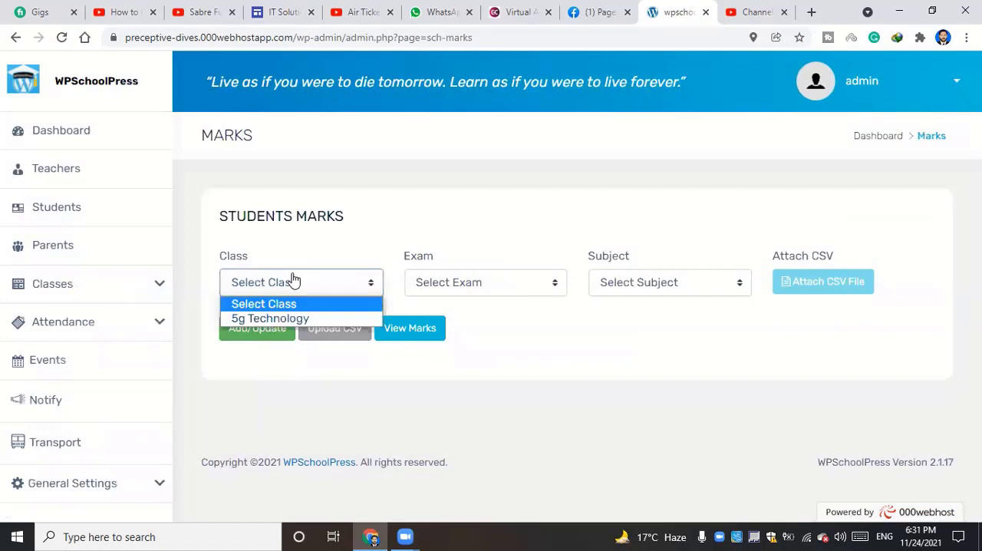
{"action": "left_click", "coordinate": [276, 318]}
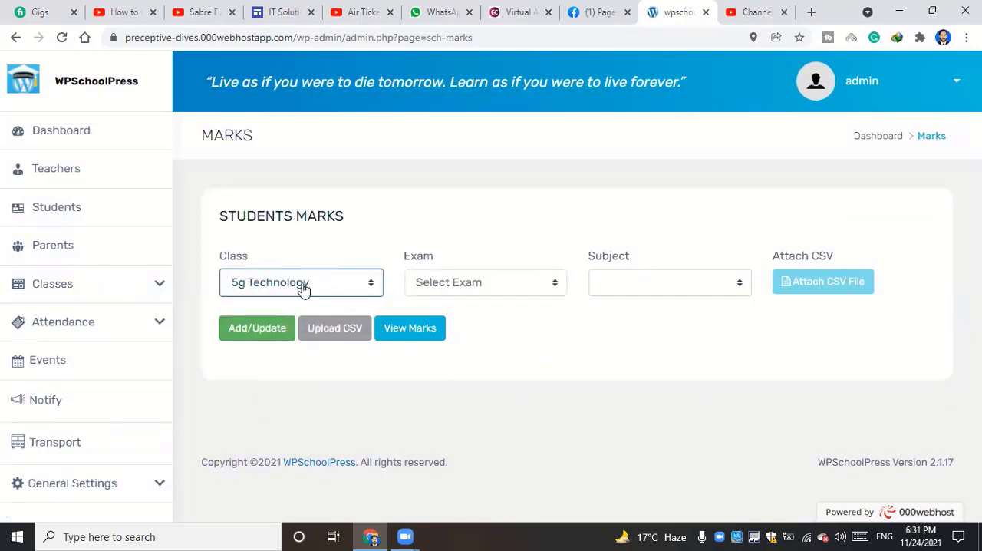
Choose Mid Term Exam and the Computer subject, and bring up the marks entry table for the class
{"action": "left_click", "coordinate": [477, 289]}
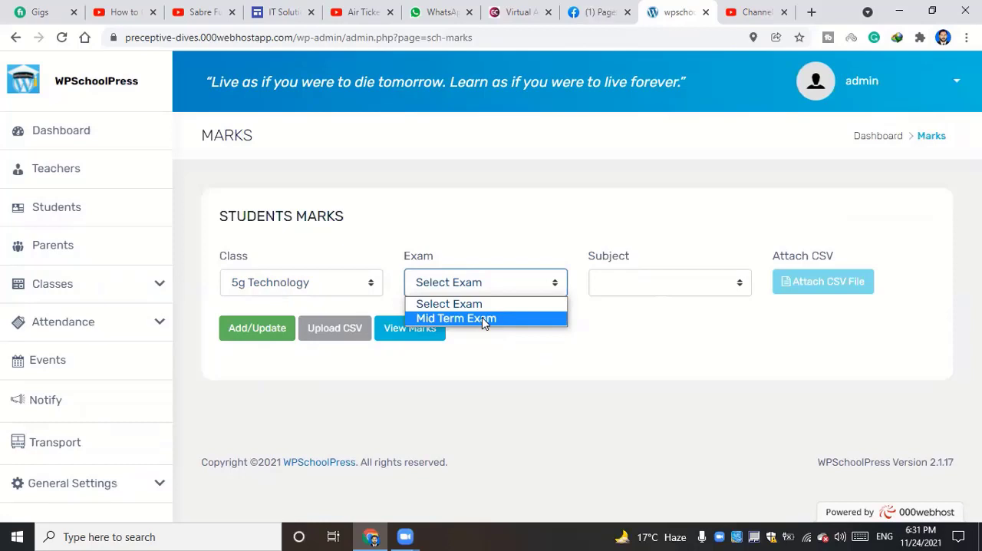
{"action": "left_click", "coordinate": [483, 322]}
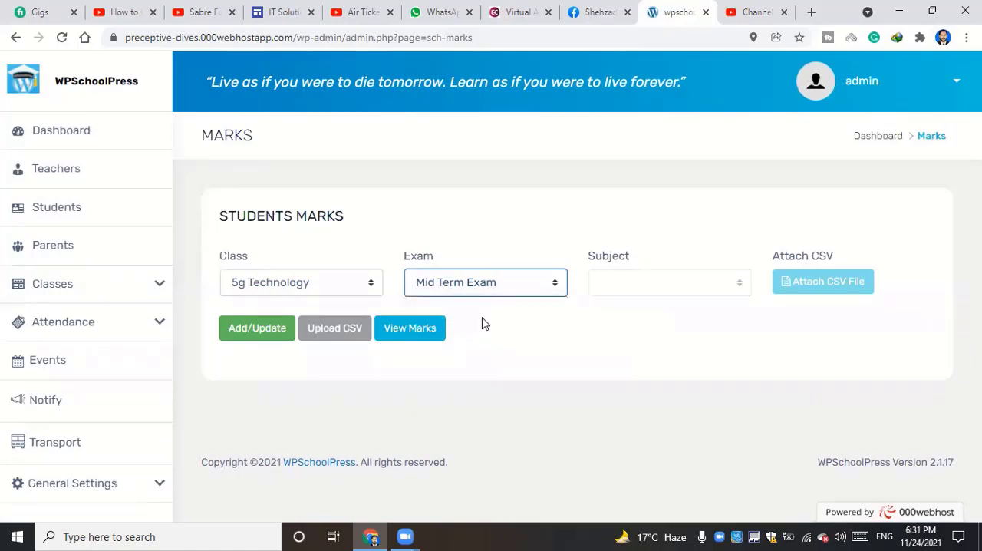
{"action": "left_click", "coordinate": [630, 288]}
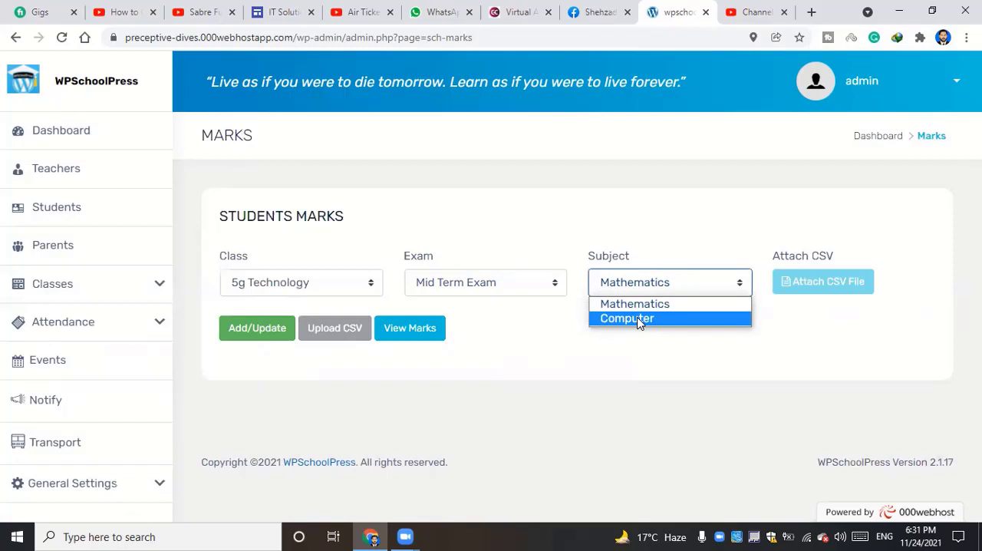
{"action": "left_click", "coordinate": [639, 318]}
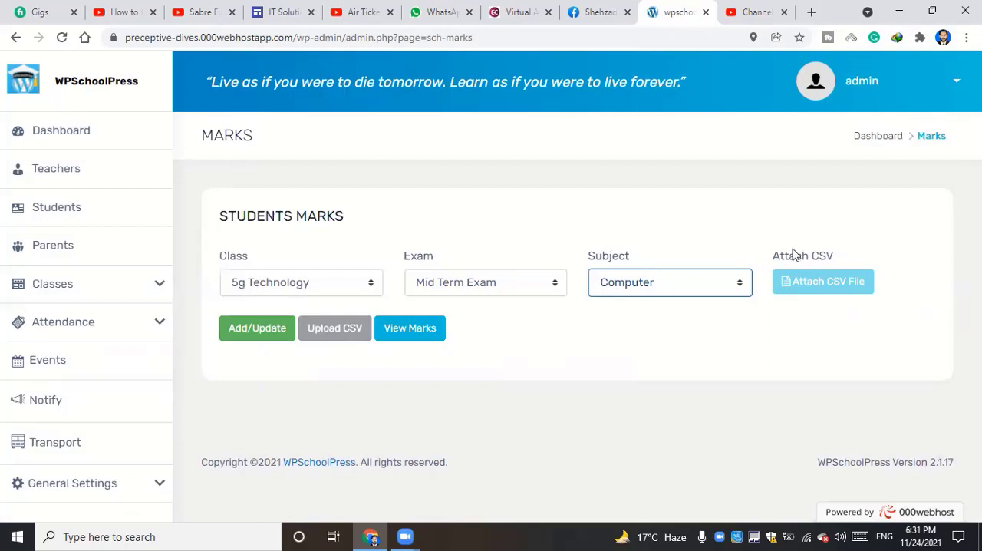
{"action": "left_click", "coordinate": [240, 332]}
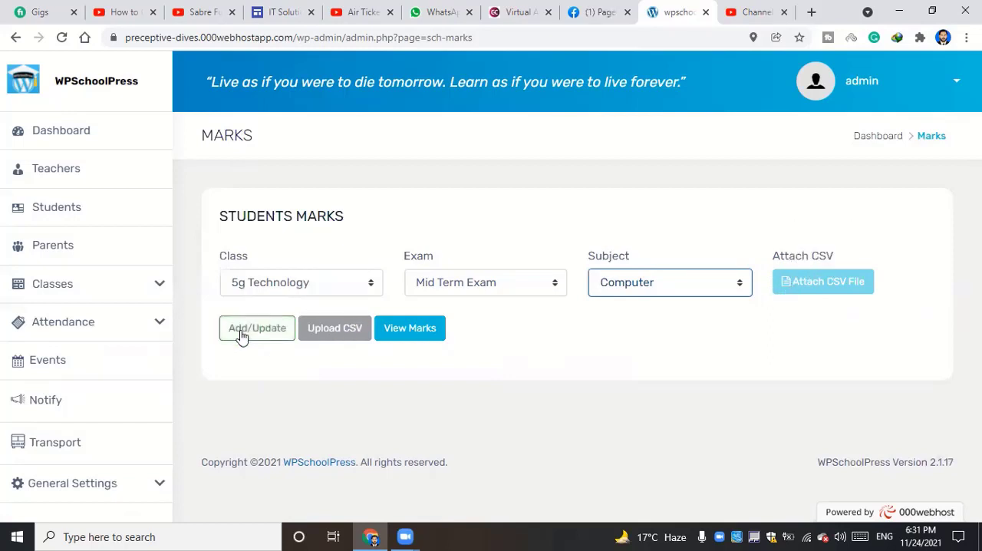
{"action": "left_click", "coordinate": [250, 333]}
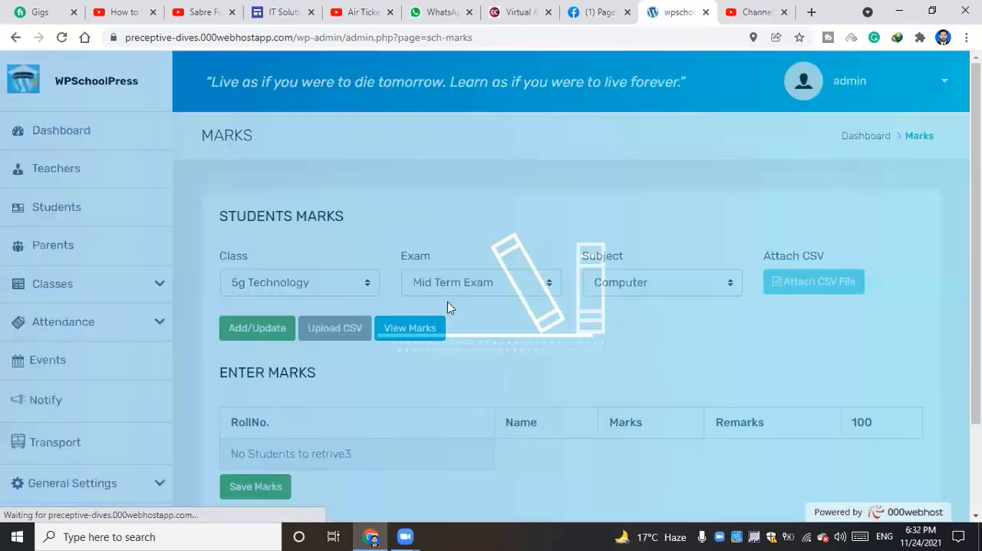
Check the marks entry table, try to view the Computer marks for the Mid Term Exam, and look over the subject choices
{"action": "scroll", "coordinate": [450, 307], "scroll_direction": "down", "scroll_amount": 3}
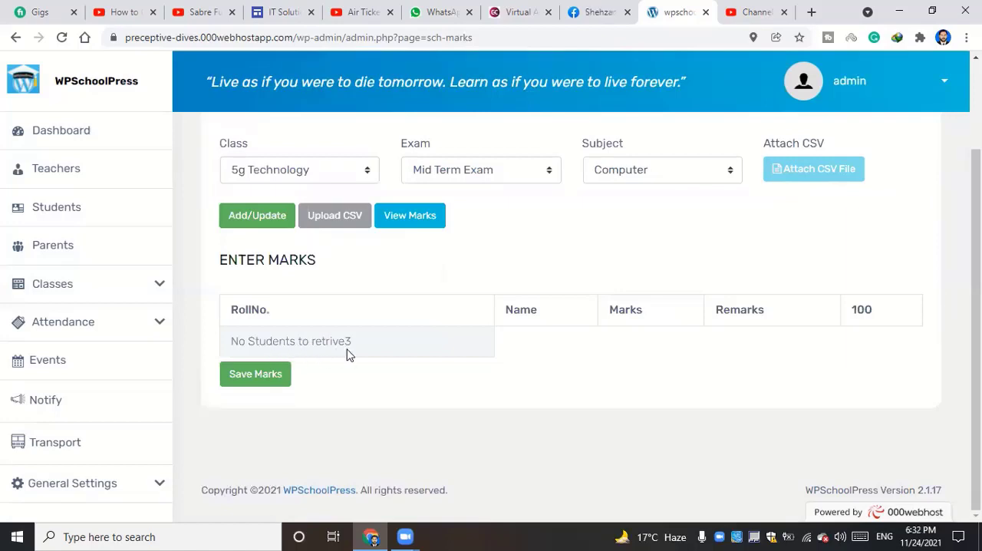
{"action": "left_click", "coordinate": [265, 218]}
{"action": "left_click", "coordinate": [402, 215]}
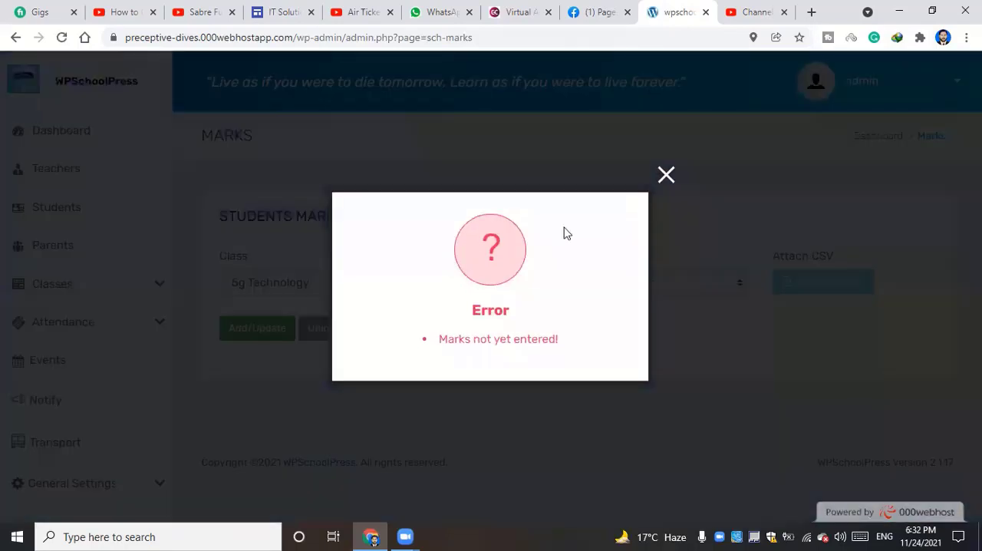
{"action": "left_click", "coordinate": [664, 178]}
{"action": "left_click", "coordinate": [654, 283]}
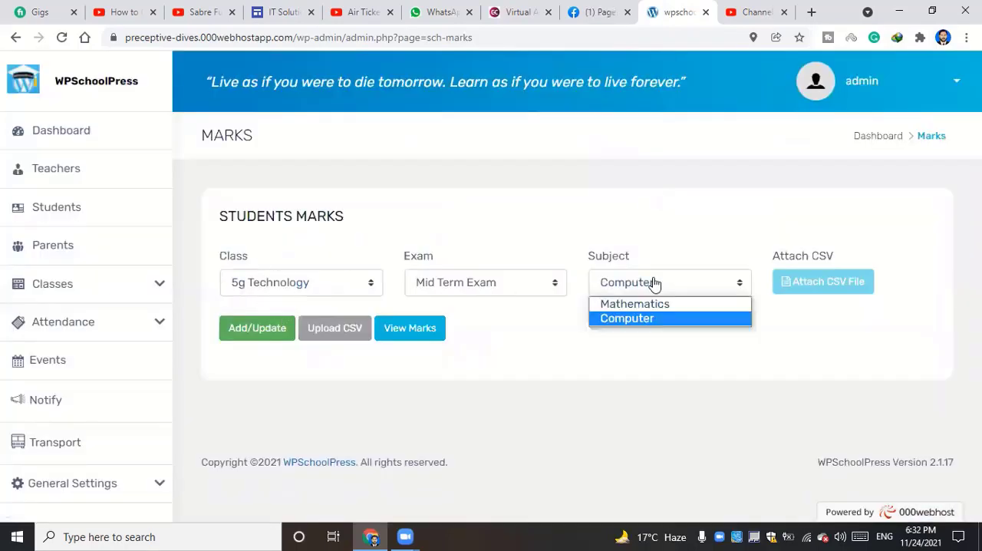
{"action": "left_click", "coordinate": [654, 284]}
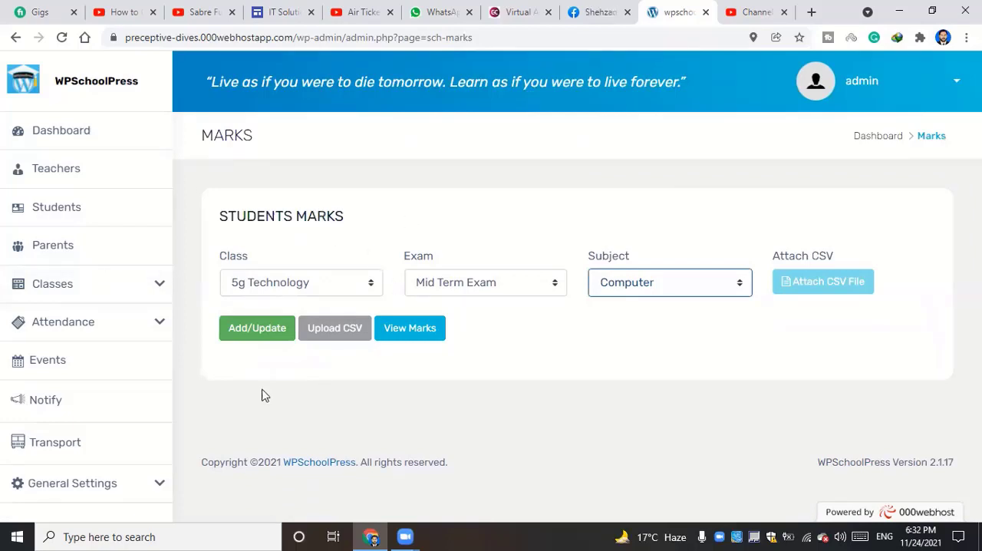
Open the class time table page and look at the classes available for selection
{"action": "left_click", "coordinate": [112, 296]}
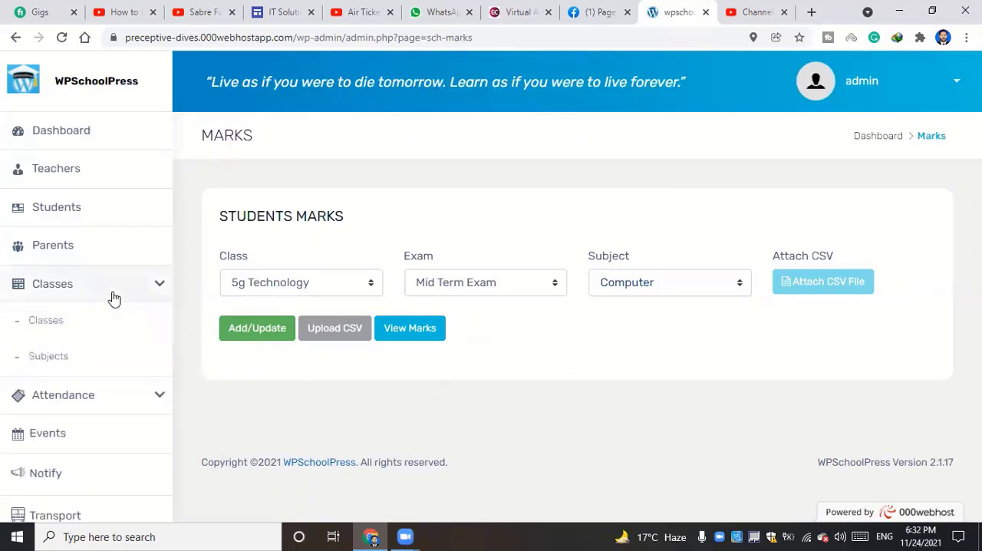
{"action": "scroll", "coordinate": [130, 330], "scroll_direction": "down", "scroll_amount": 1}
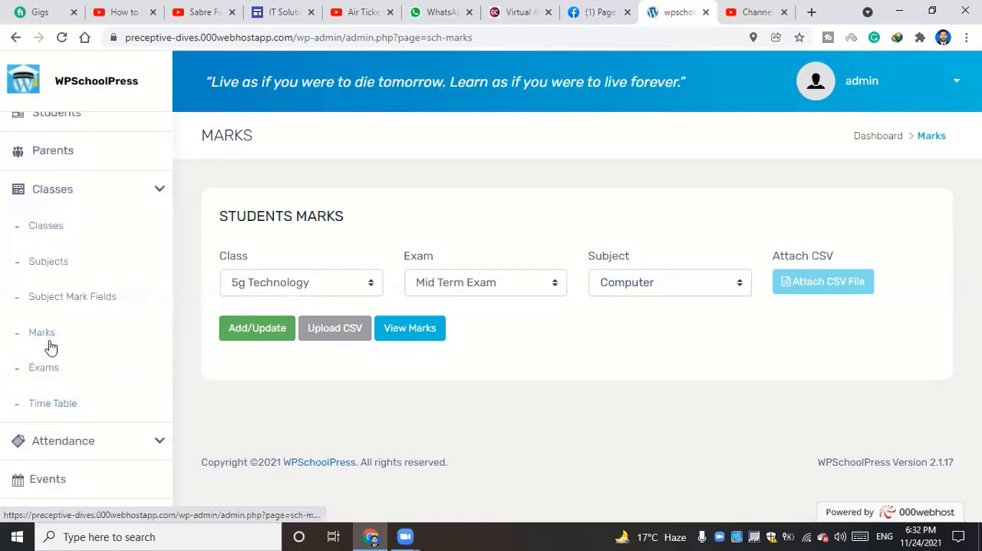
{"action": "left_click", "coordinate": [67, 409]}
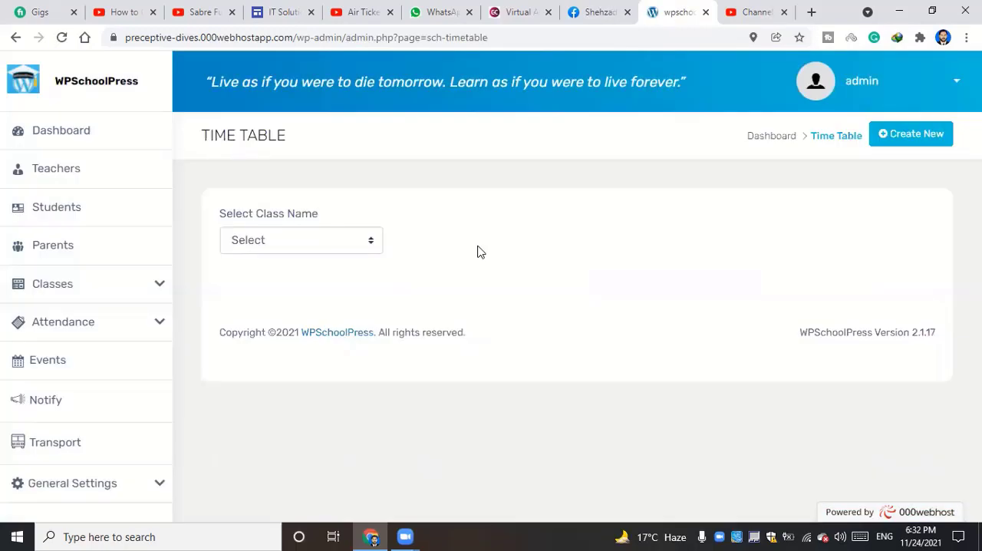
{"action": "left_click", "coordinate": [308, 246]}
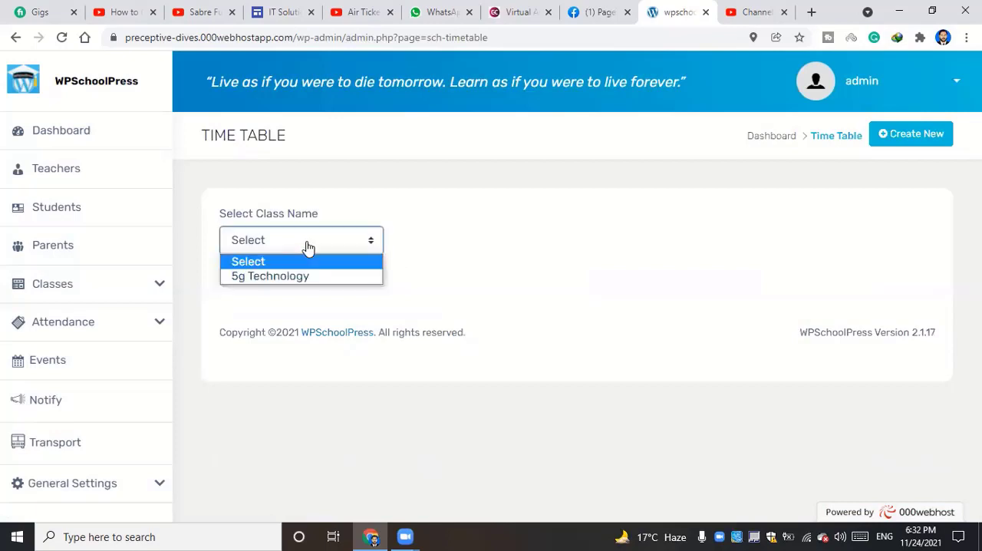
{"action": "left_click", "coordinate": [558, 266]}
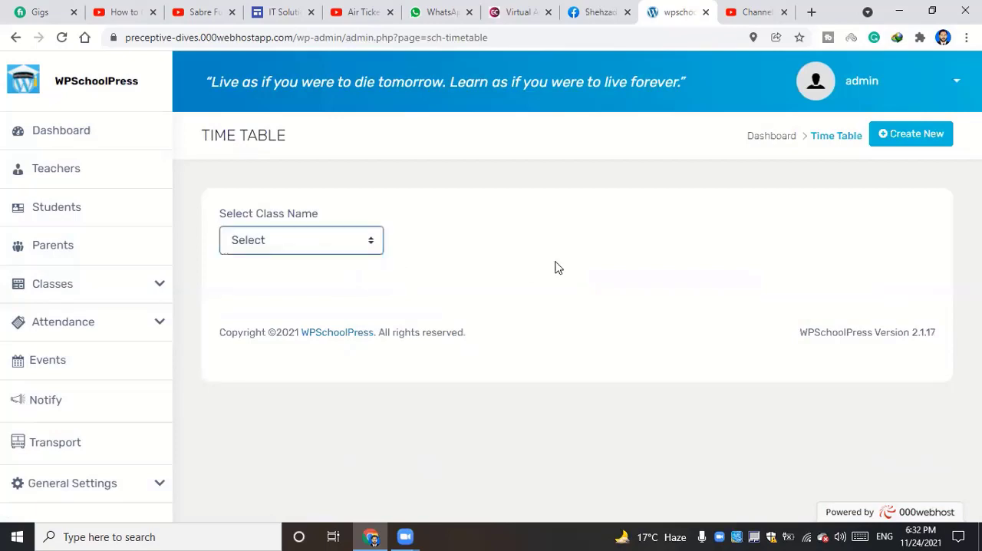
{"action": "left_click", "coordinate": [288, 247]}
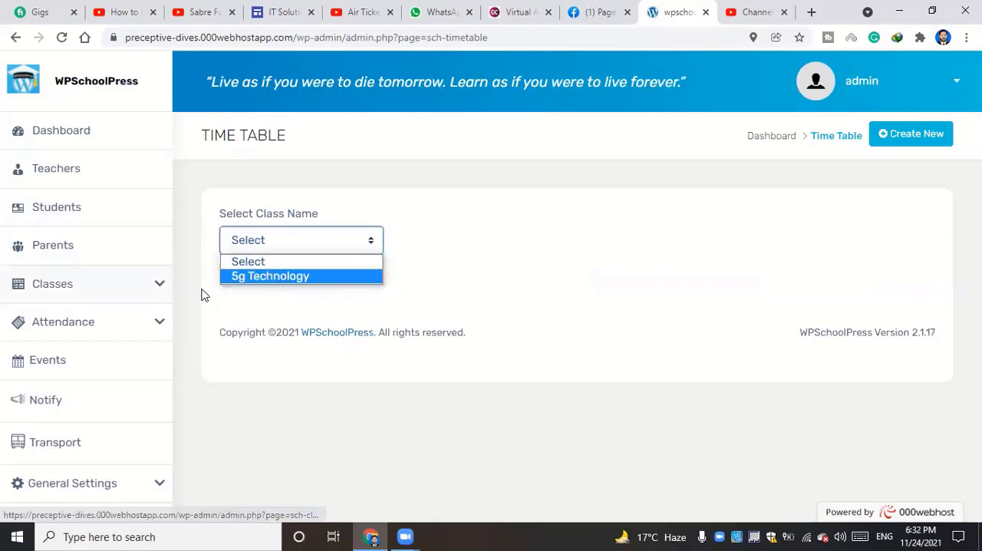
Start a new class entry from the class list and enter 1st Year as the class name
{"action": "left_click", "coordinate": [105, 292]}
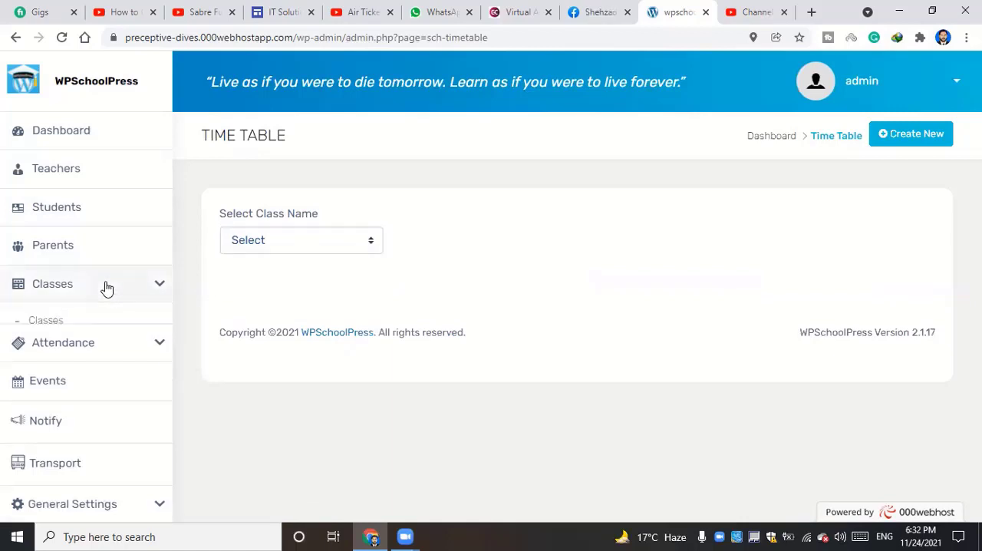
{"action": "left_click", "coordinate": [58, 325]}
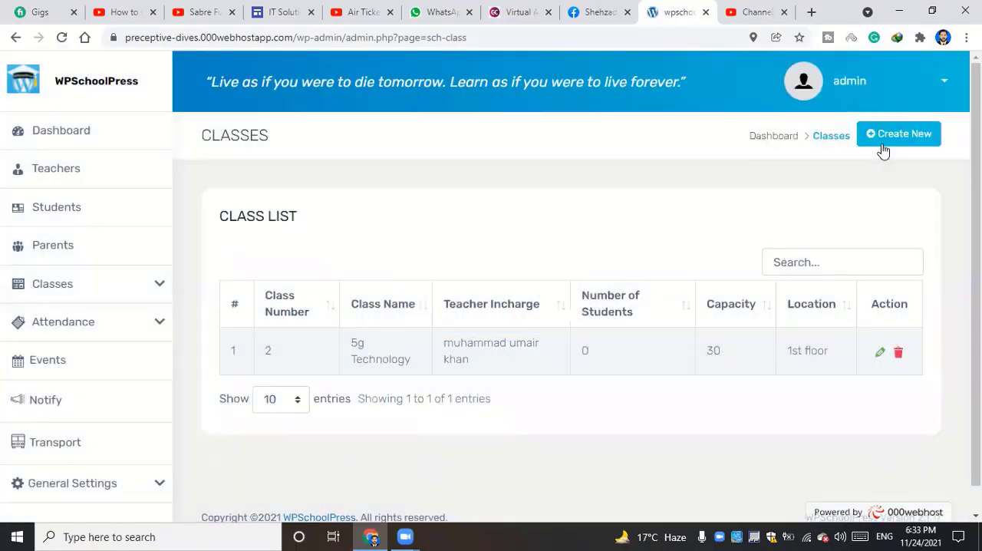
{"action": "left_click", "coordinate": [889, 136]}
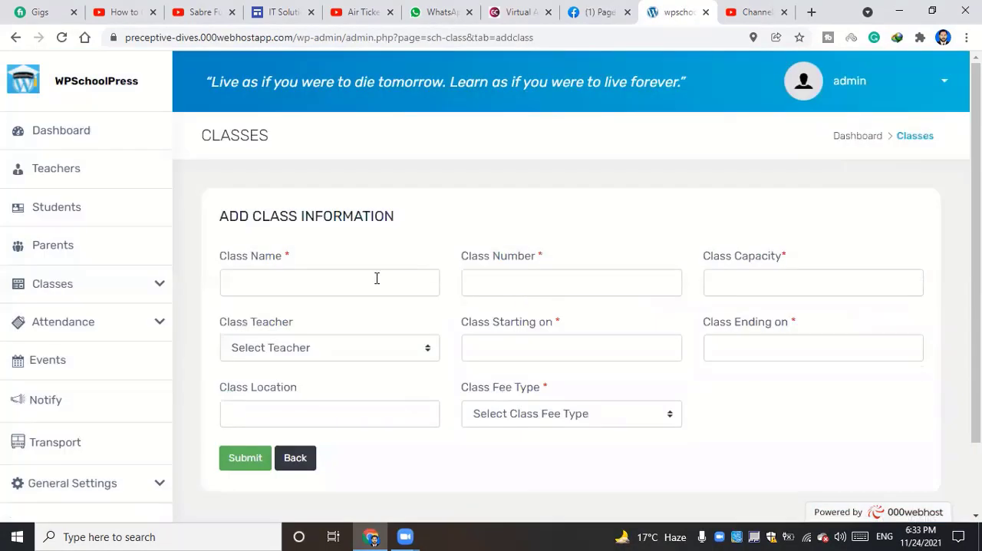
{"action": "left_click", "coordinate": [326, 272]}
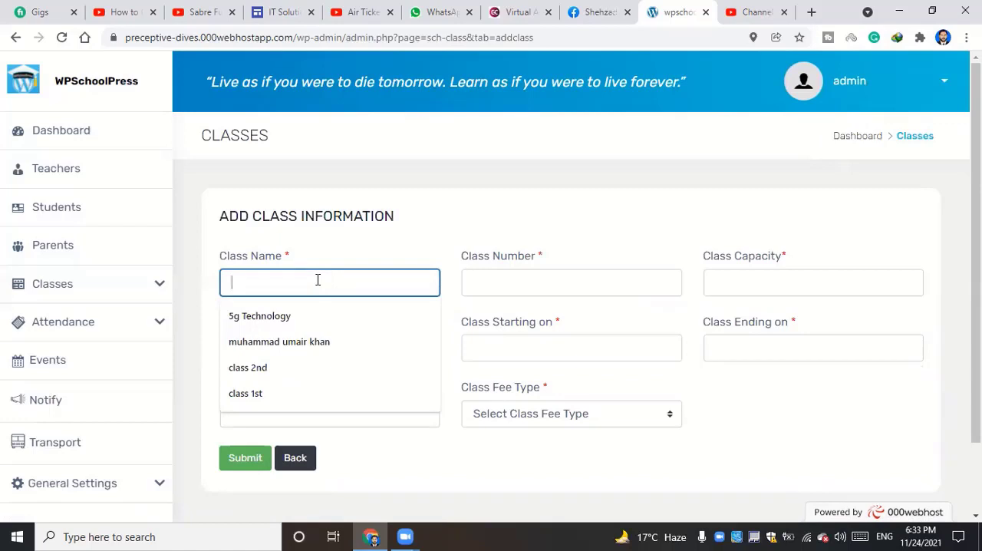
{"action": "type", "text": "1st TY"}
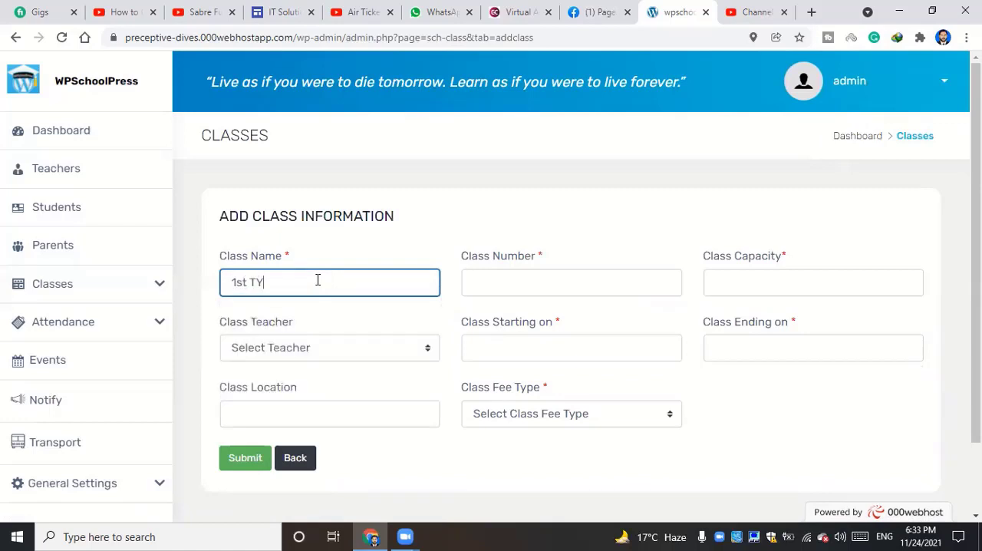
{"action": "key", "text": "BackSpace"}
{"action": "type", "text": "Y"}
{"action": "left_click", "coordinate": [503, 291]}
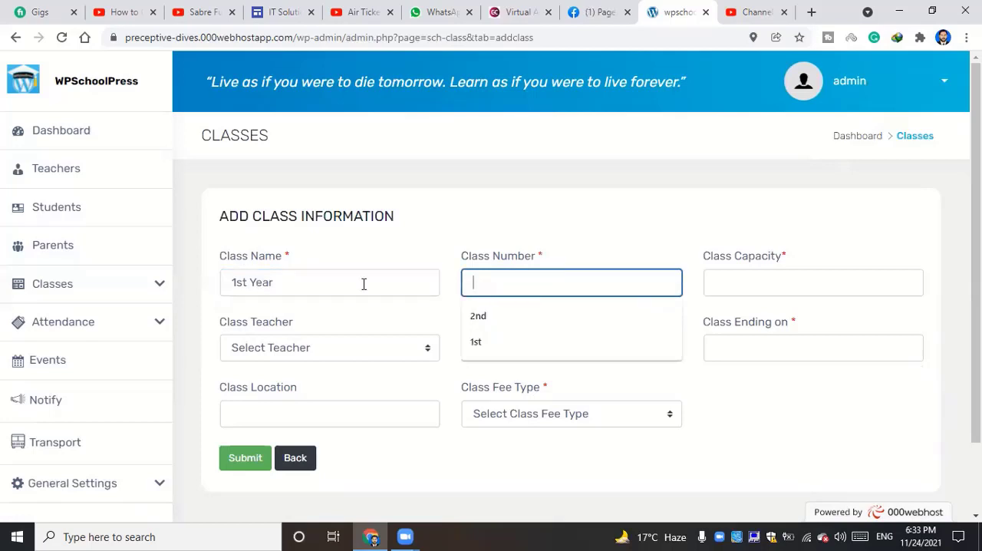
Set the new 1st Year class's number to 1st and its capacity to 30
{"action": "double_click", "coordinate": [309, 272]}
{"action": "triple_click", "coordinate": [309, 272]}
{"action": "key", "text": "ctrl+c"}
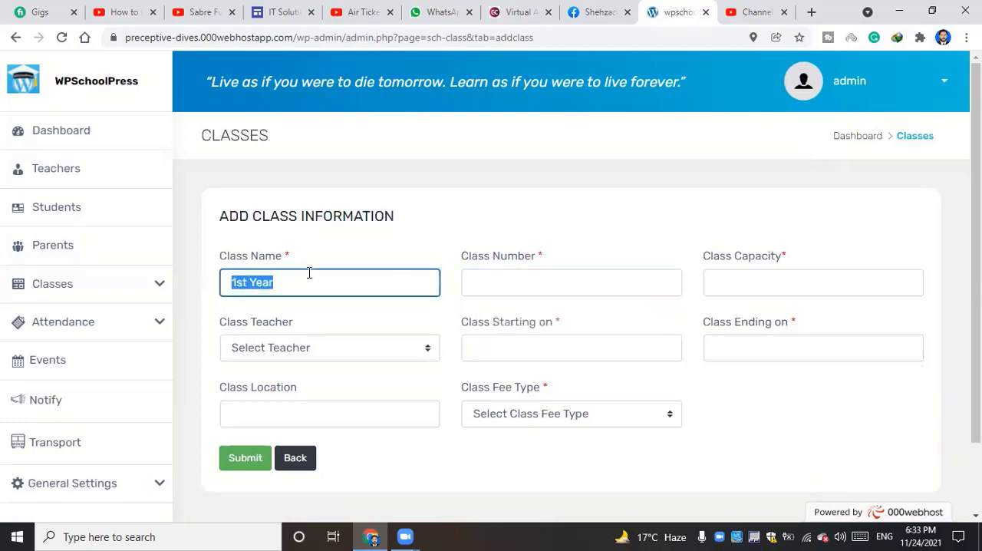
{"action": "left_click", "coordinate": [495, 282]}
{"action": "key", "text": "ctrl+v"}
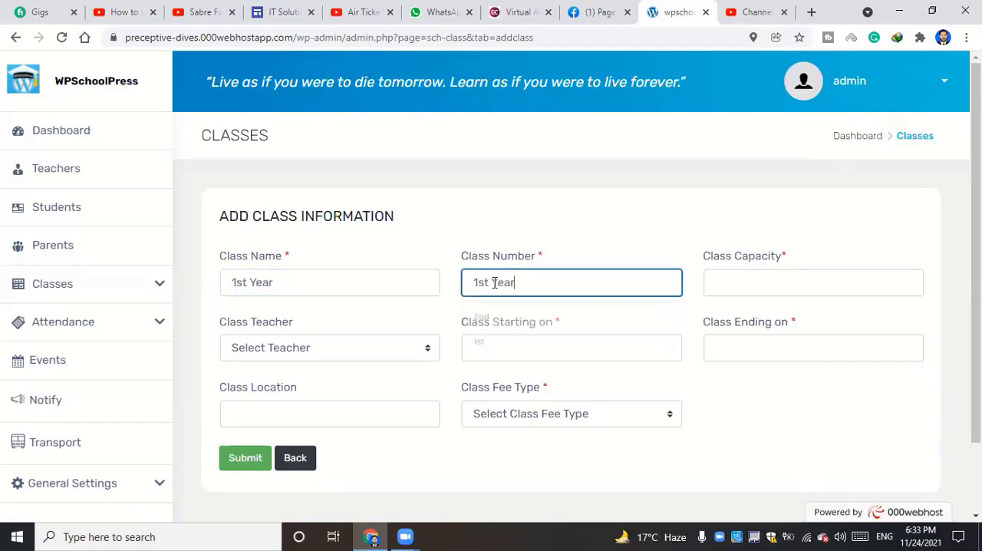
{"action": "key", "text": "BackSpace"}
{"action": "key", "text": "BackSpace"}
{"action": "key", "text": "BackSpace"}
{"action": "key", "text": "BackSpace"}
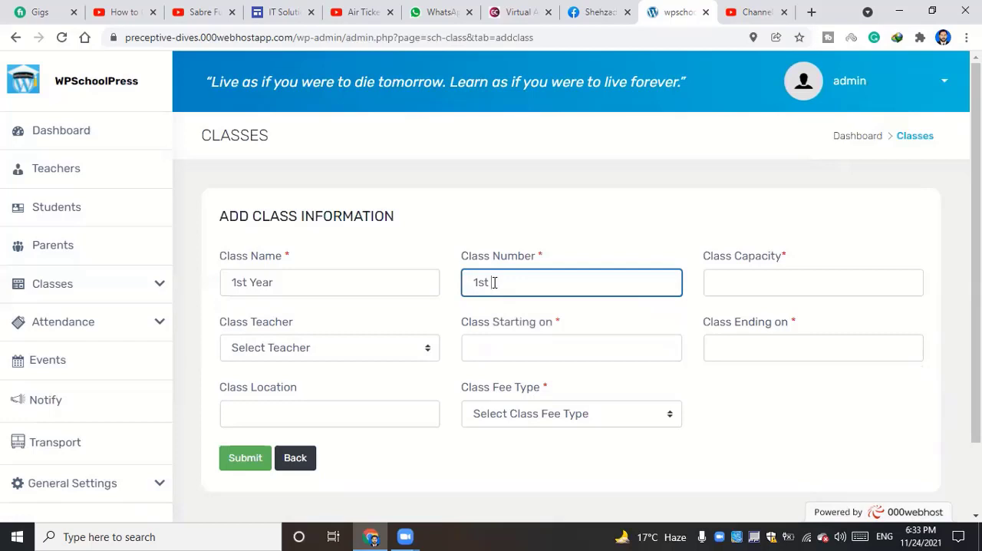
{"action": "left_click", "coordinate": [778, 277]}
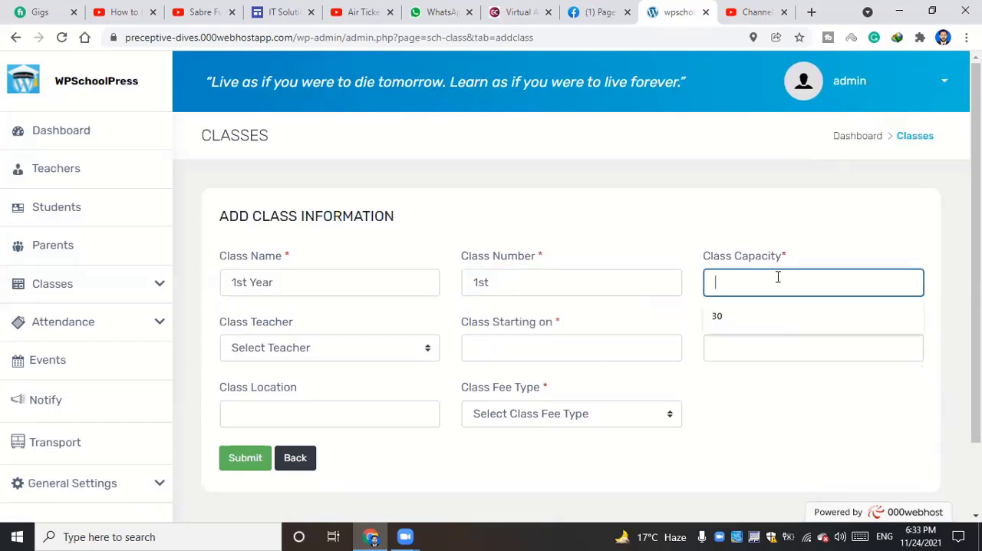
{"action": "left_click", "coordinate": [770, 315]}
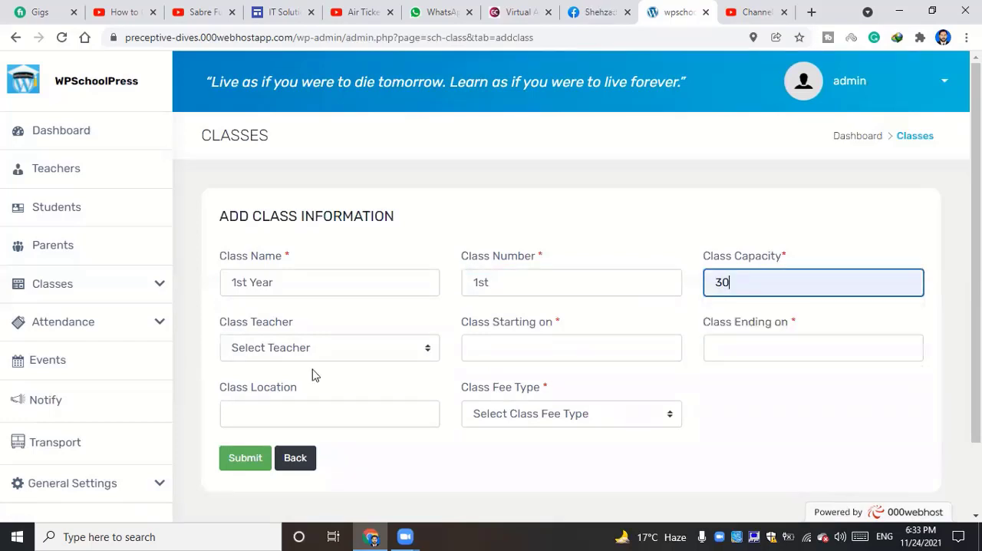
Assign the listed teacher to the class and set the starting date to 11/24/2021
{"action": "left_click", "coordinate": [300, 354]}
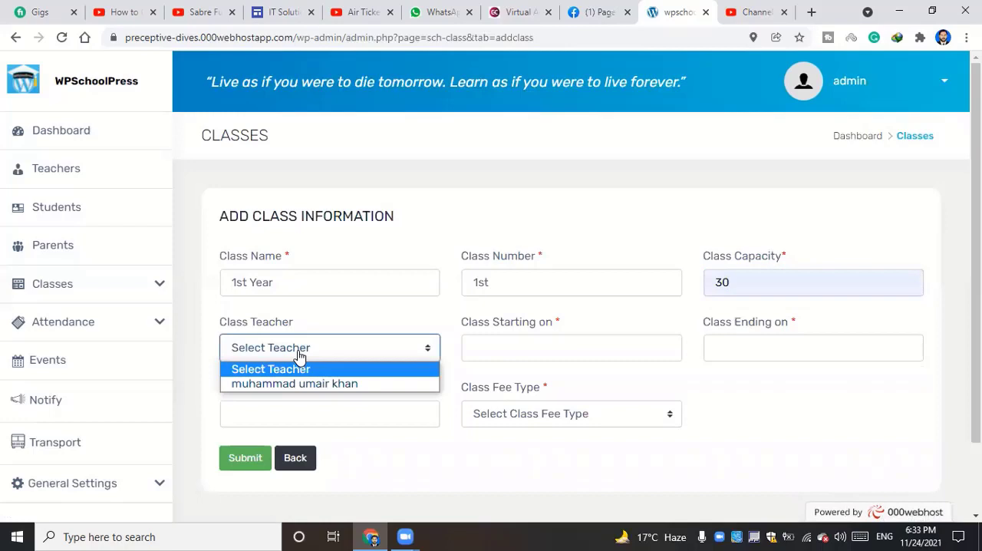
{"action": "left_click", "coordinate": [327, 383]}
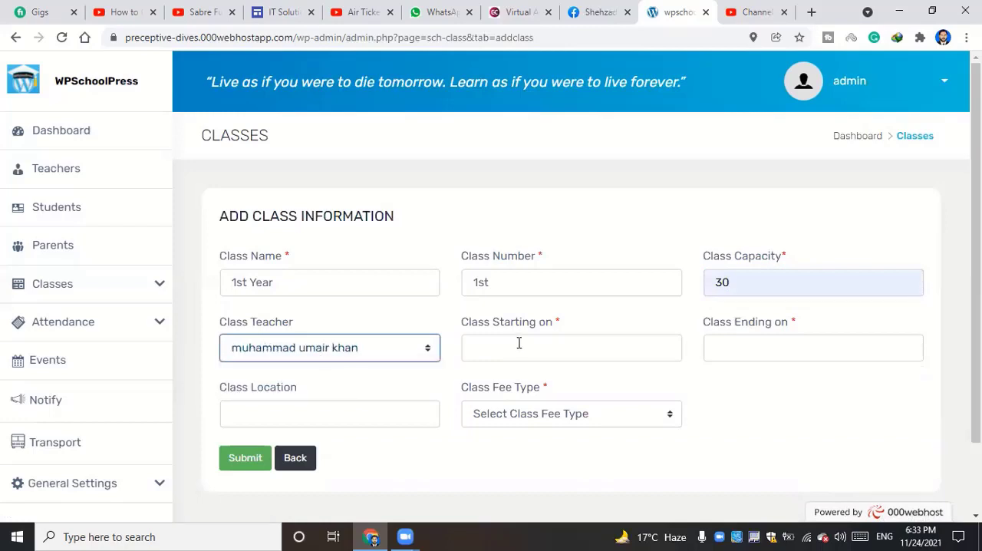
{"action": "left_click", "coordinate": [519, 343]}
{"action": "left_click", "coordinate": [545, 267]}
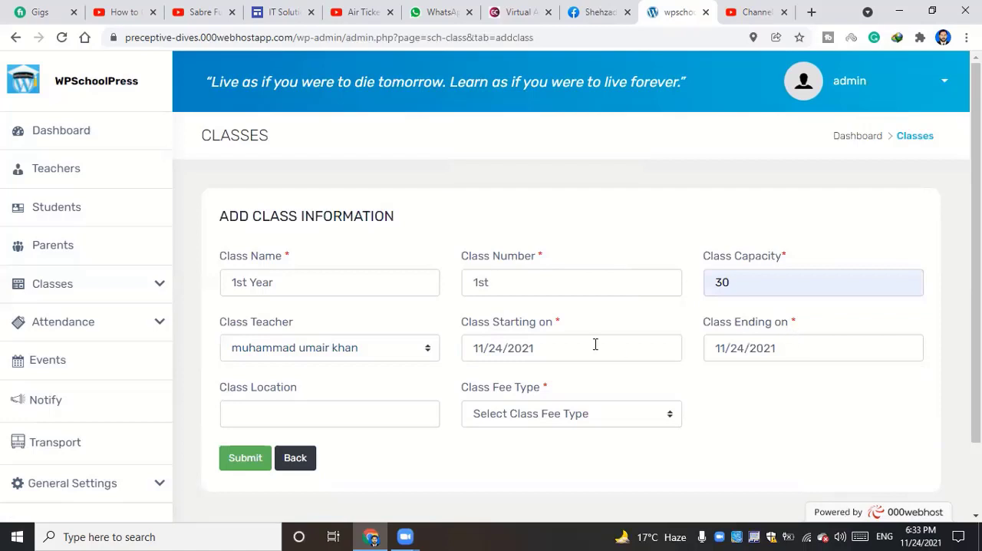
Set the class location to 2nd floor and the fee type to Free, and submit the class
{"action": "left_click", "coordinate": [338, 414]}
{"action": "key", "text": "Down"}
{"action": "key", "text": "Down"}
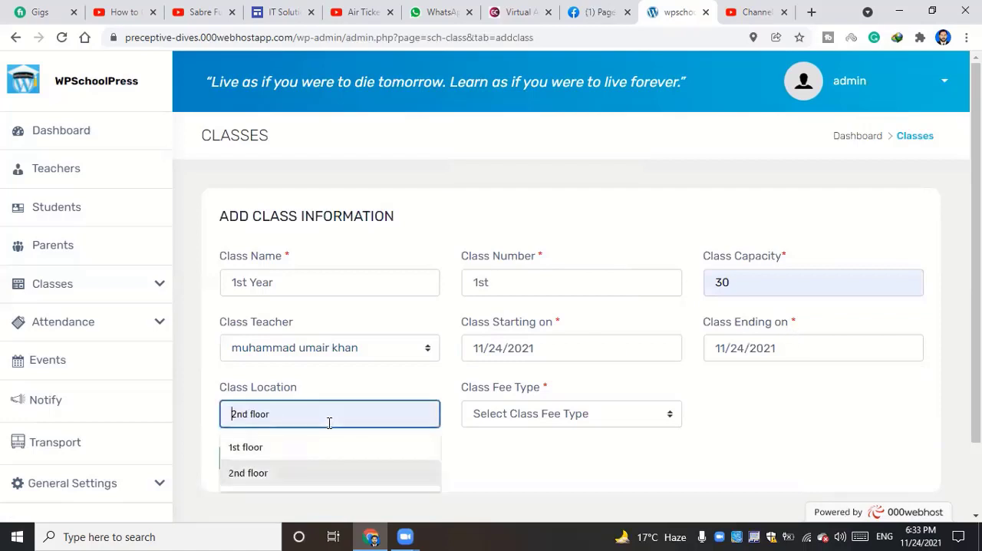
{"action": "key", "text": "Return"}
{"action": "left_click", "coordinate": [558, 421]}
{"action": "key", "text": "Down"}
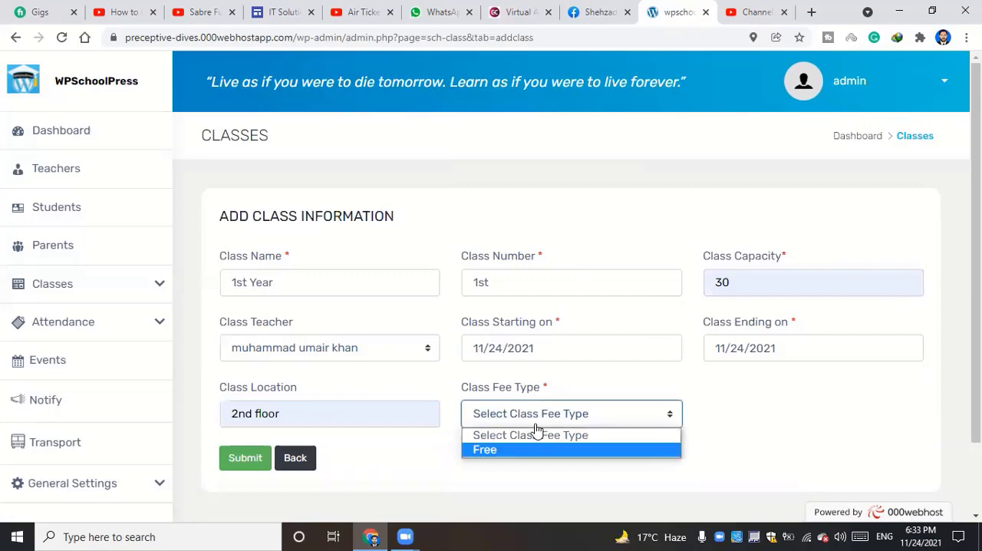
{"action": "key", "text": "Return"}
{"action": "key", "text": "Return"}
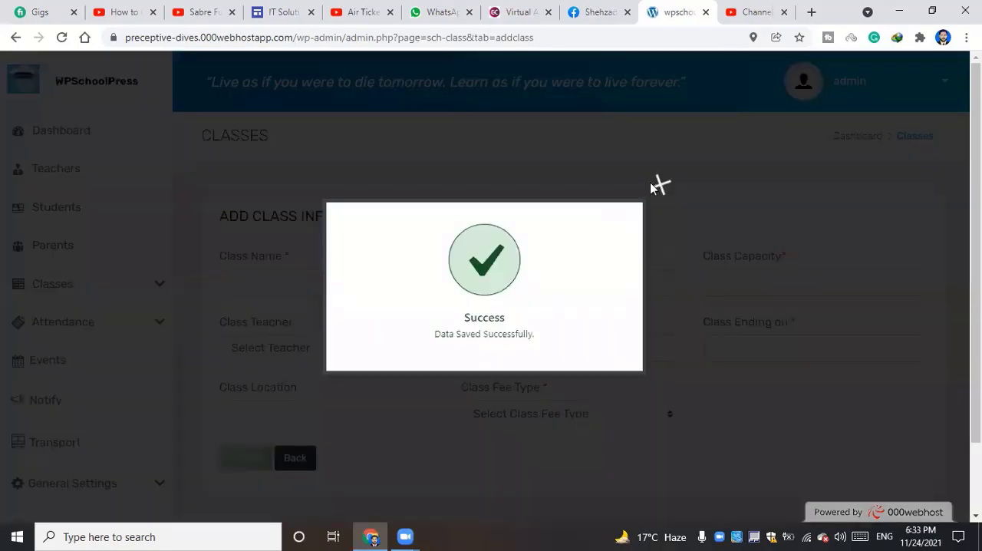
{"action": "left_click", "coordinate": [657, 184]}
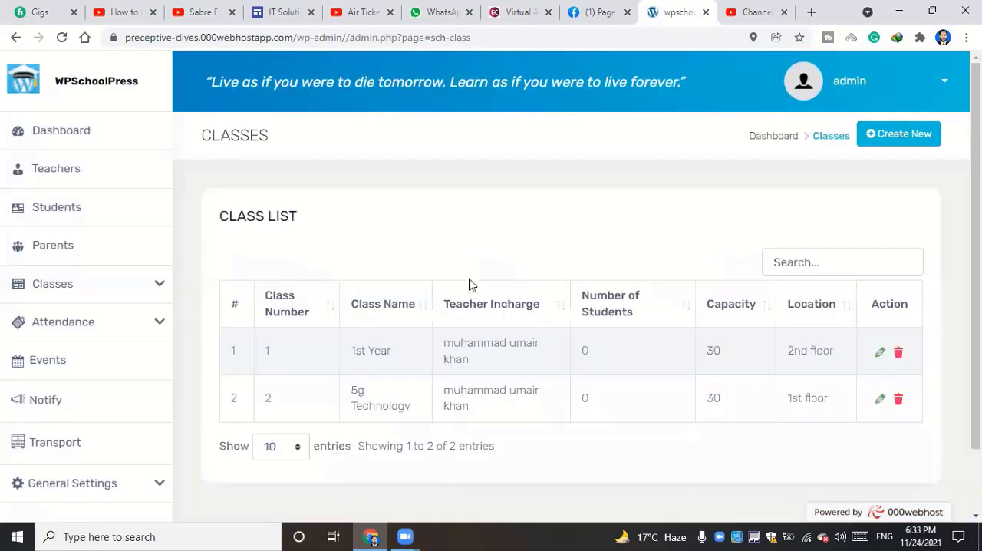
{"action": "scroll", "coordinate": [368, 372], "scroll_direction": "down", "scroll_amount": 1}
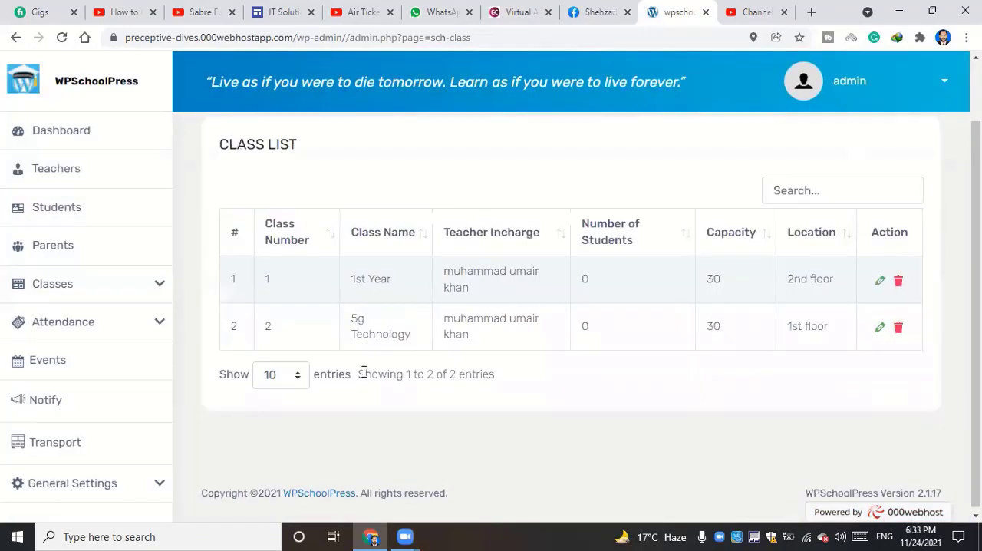
Open the class time table page and check the timetables of 5g Technology and 1st Year
{"action": "left_click", "coordinate": [101, 290]}
{"action": "scroll", "coordinate": [82, 351], "scroll_direction": "down", "scroll_amount": 3}
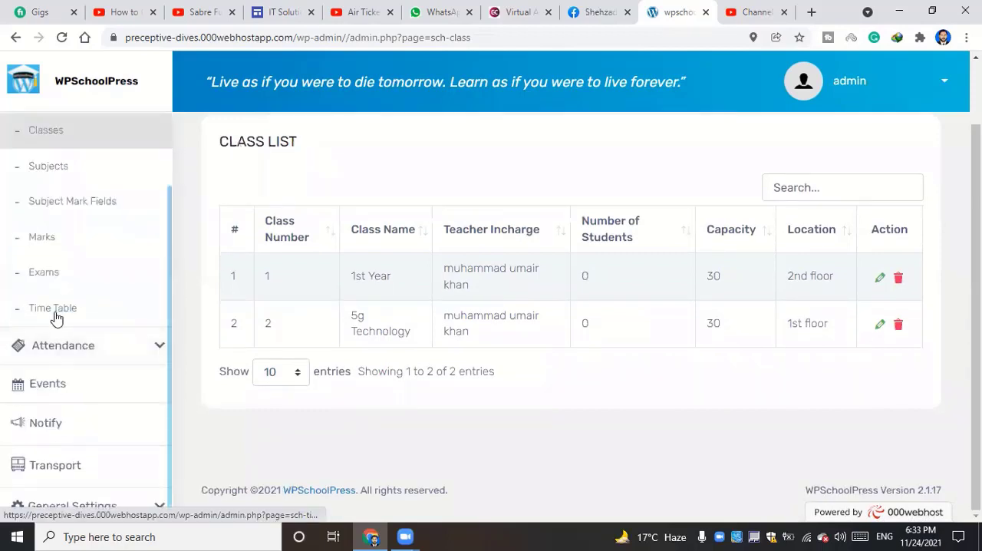
{"action": "left_click", "coordinate": [53, 309]}
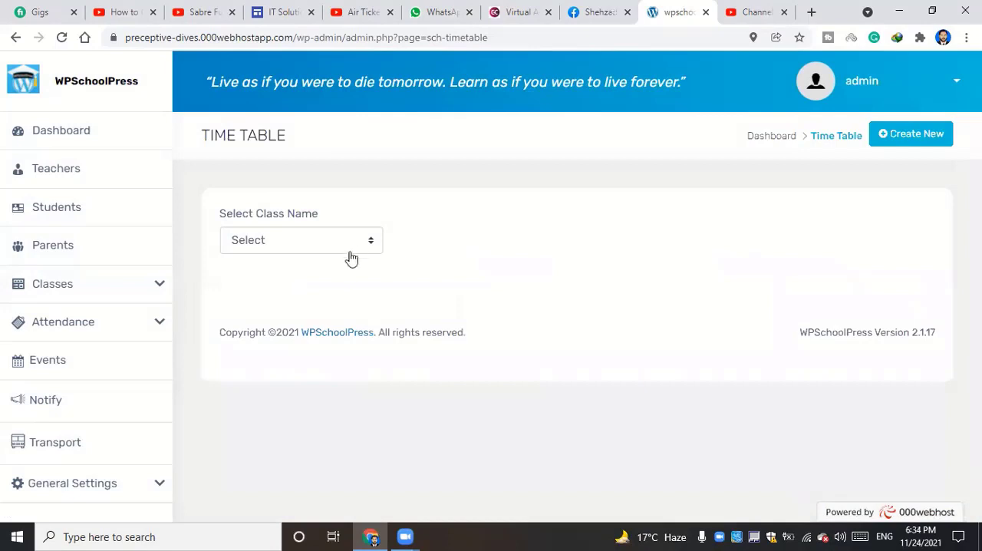
{"action": "left_click", "coordinate": [275, 246]}
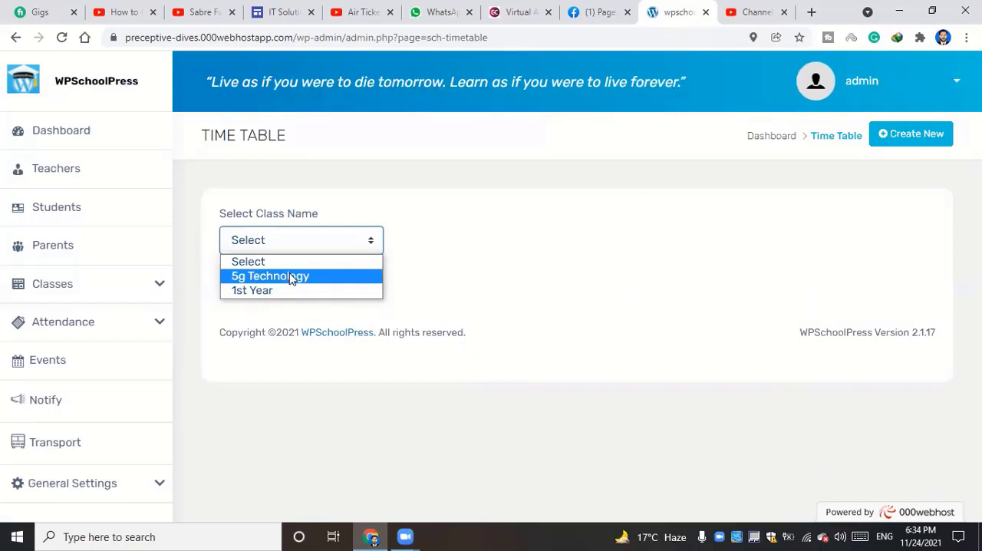
{"action": "left_click", "coordinate": [292, 277]}
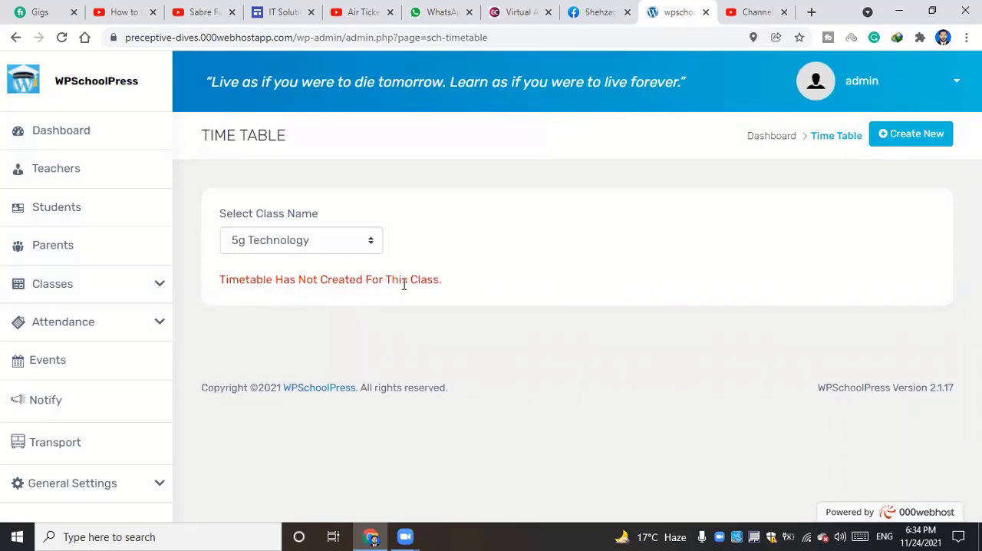
{"action": "left_click", "coordinate": [307, 240]}
{"action": "left_click", "coordinate": [278, 291]}
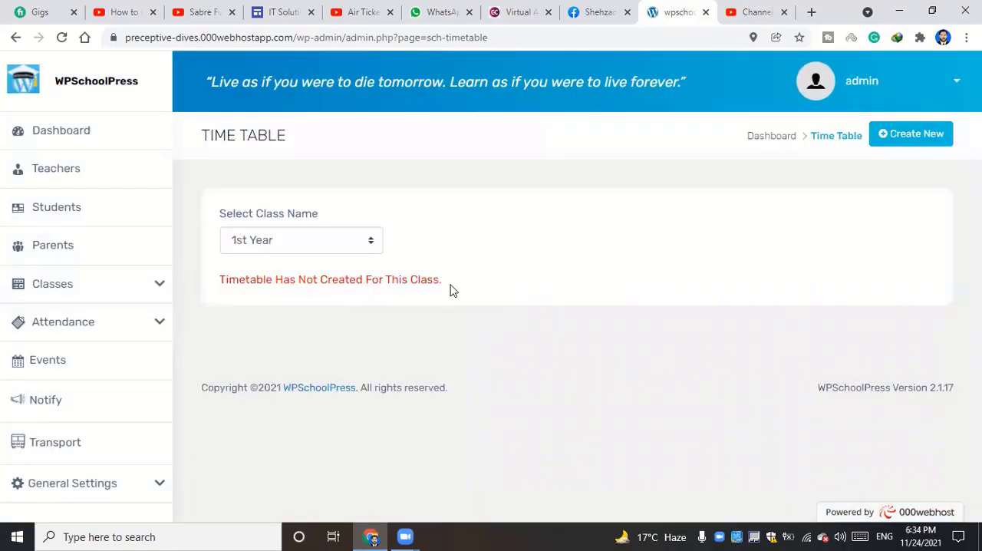
Start a new timetable for the 5g Technology class using the New Template session template
{"action": "left_click", "coordinate": [899, 141]}
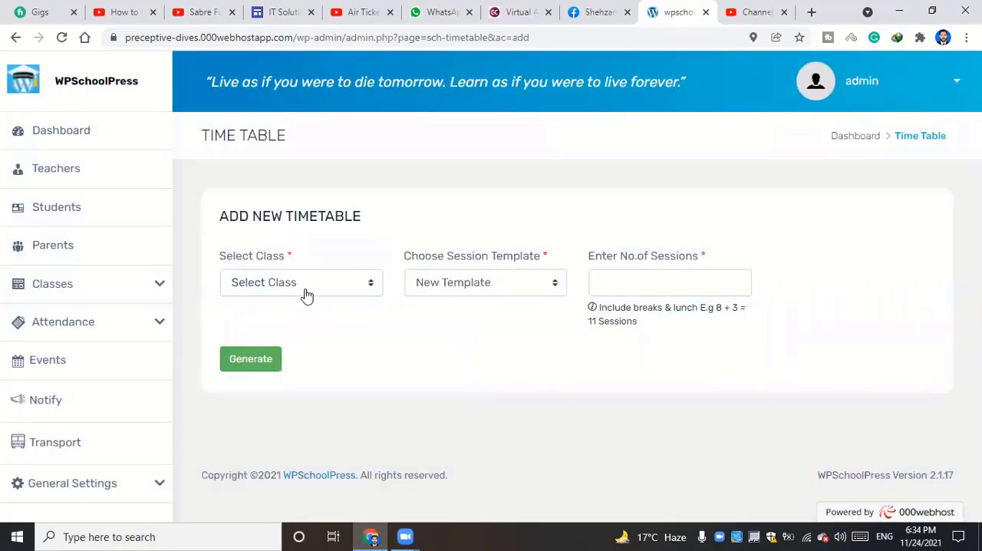
{"action": "left_click", "coordinate": [306, 284]}
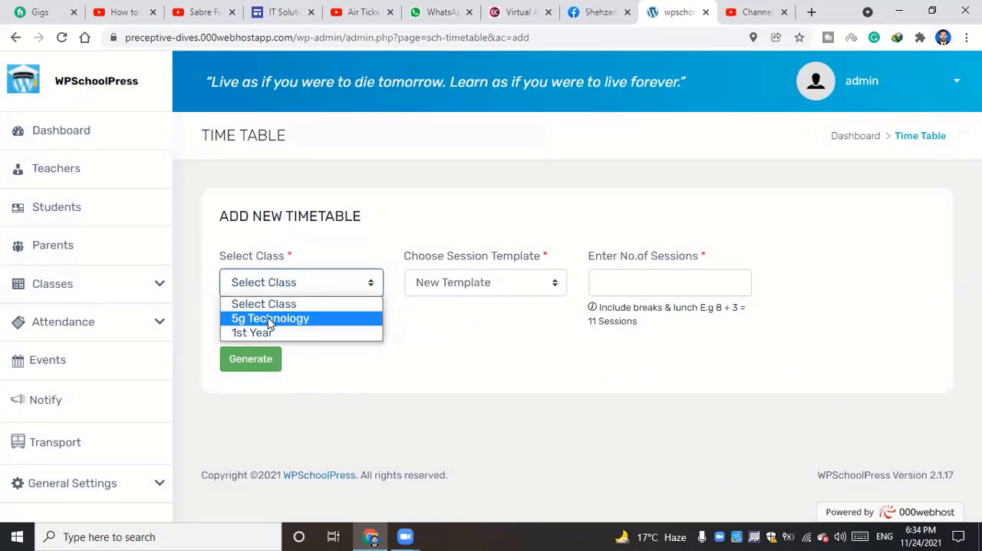
{"action": "left_click", "coordinate": [284, 319]}
{"action": "left_click", "coordinate": [463, 285]}
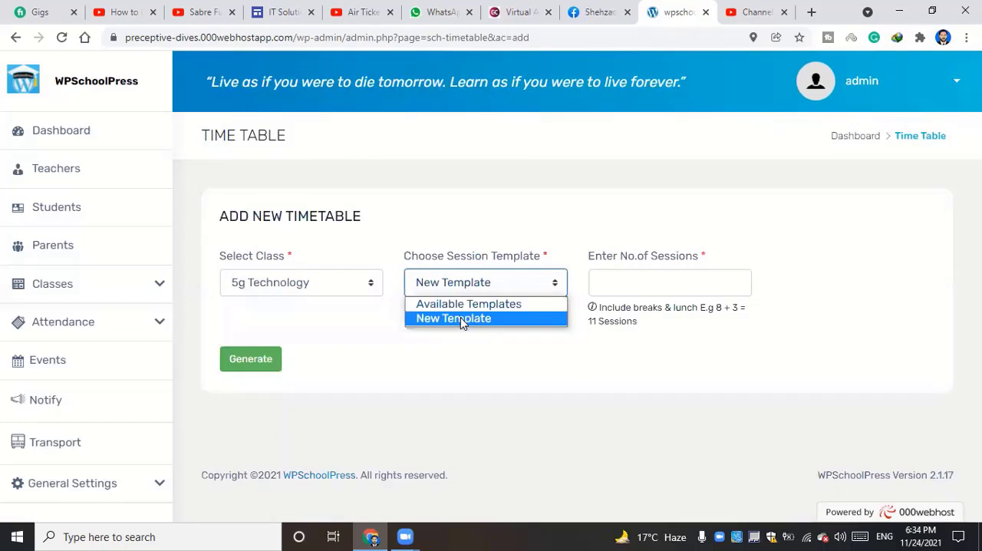
{"action": "left_click", "coordinate": [463, 323]}
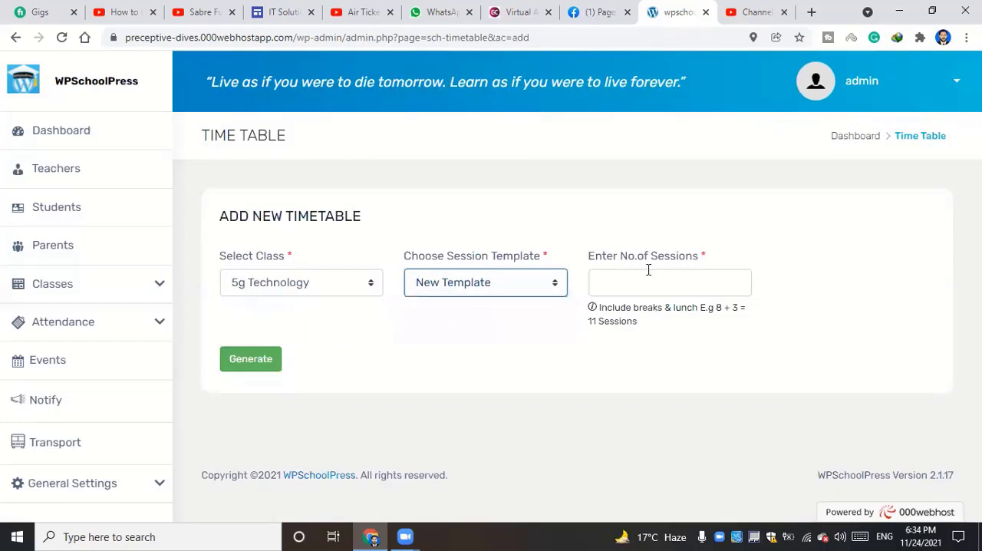
Enter the number of sessions for the timetable, including breaks and lunch, and try to generate it
{"action": "left_click", "coordinate": [679, 289]}
{"action": "left_click", "coordinate": [581, 334]}
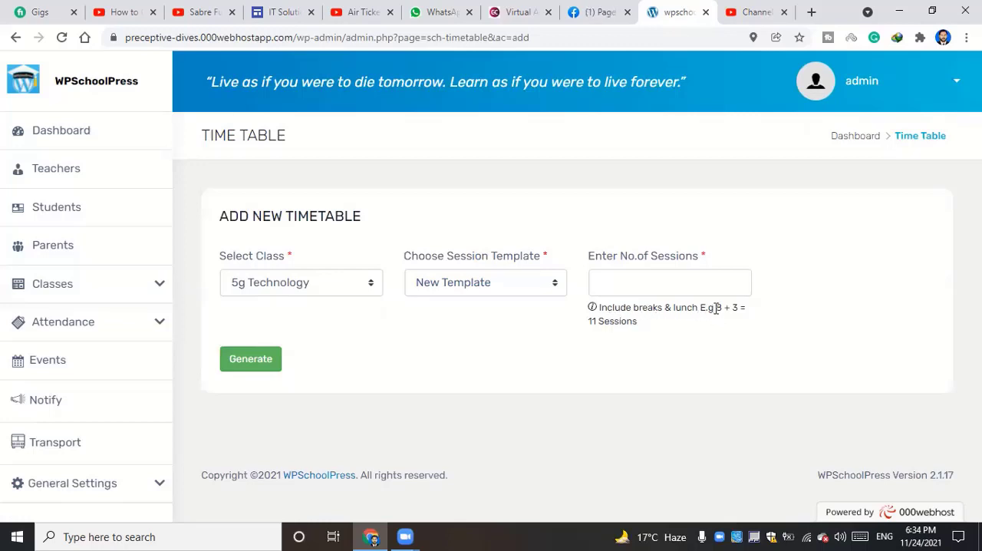
{"action": "left_click_drag", "start_coordinate": [729, 308], "coordinate": [745, 310]}
{"action": "left_click", "coordinate": [629, 329]}
{"action": "left_click_drag", "start_coordinate": [583, 325], "coordinate": [618, 327]}
{"action": "left_click", "coordinate": [644, 339]}
{"action": "left_click", "coordinate": [620, 280]}
{"action": "left_click", "coordinate": [627, 317]}
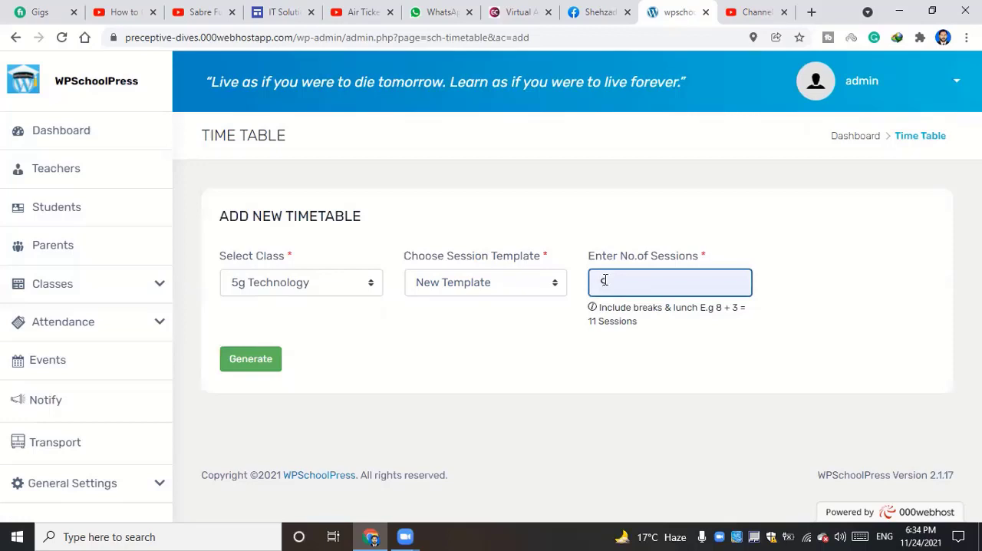
{"action": "left_click", "coordinate": [263, 361]}
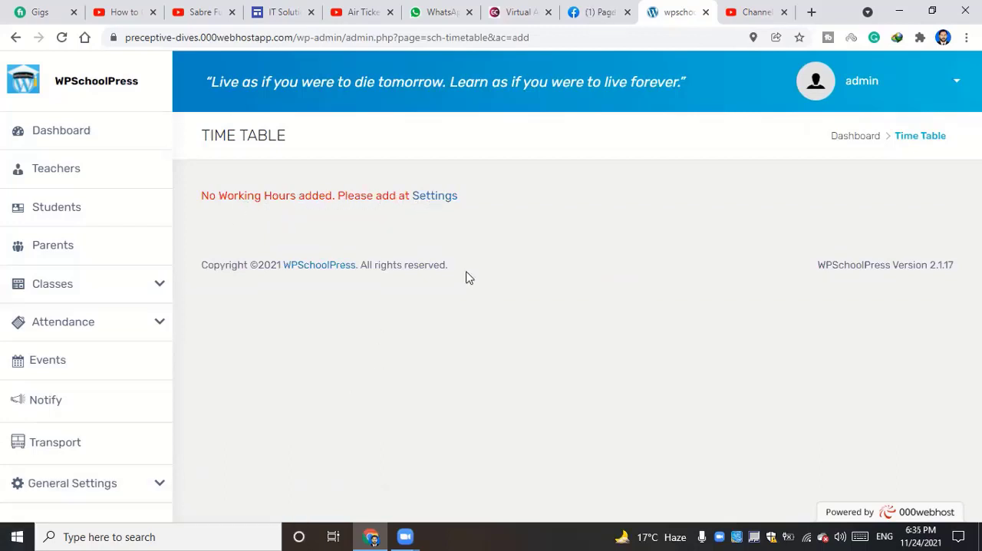
Open the working hours settings and enter Pakistan Study as the class hour name
{"action": "left_click", "coordinate": [443, 199]}
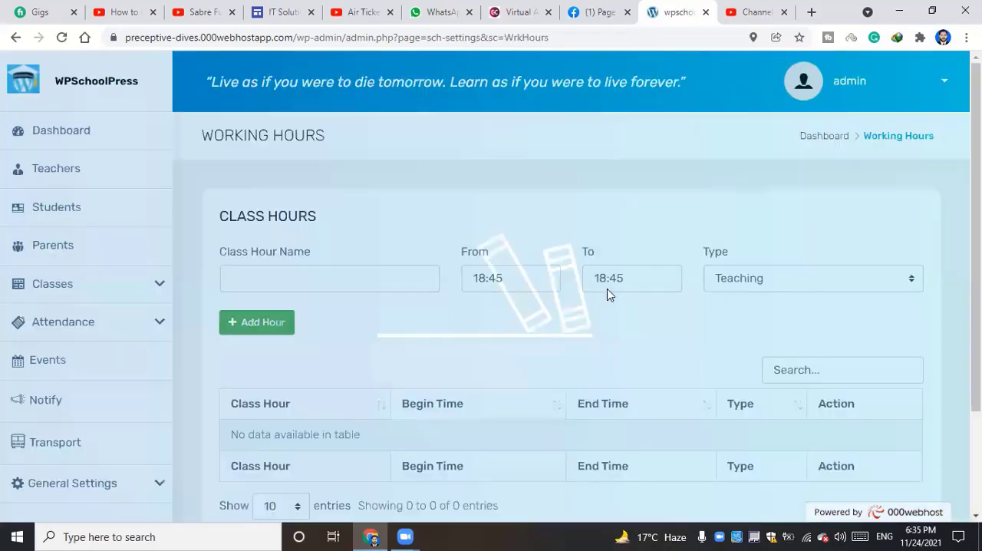
{"action": "scroll", "coordinate": [363, 323], "scroll_direction": "down", "scroll_amount": 2}
{"action": "scroll", "coordinate": [398, 311], "scroll_direction": "up", "scroll_amount": 1}
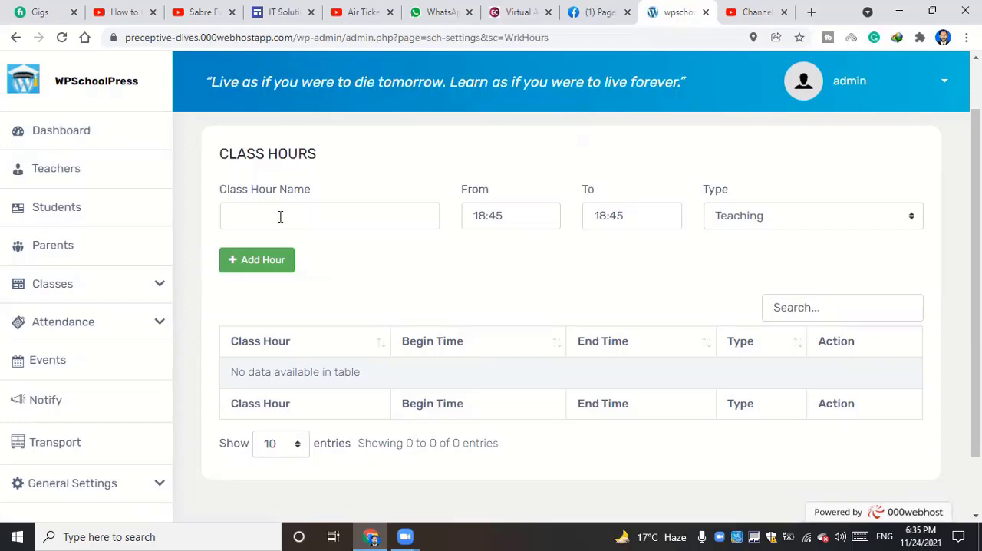
{"action": "left_click", "coordinate": [281, 217]}
{"action": "left_click", "coordinate": [468, 254]}
{"action": "left_click", "coordinate": [307, 217]}
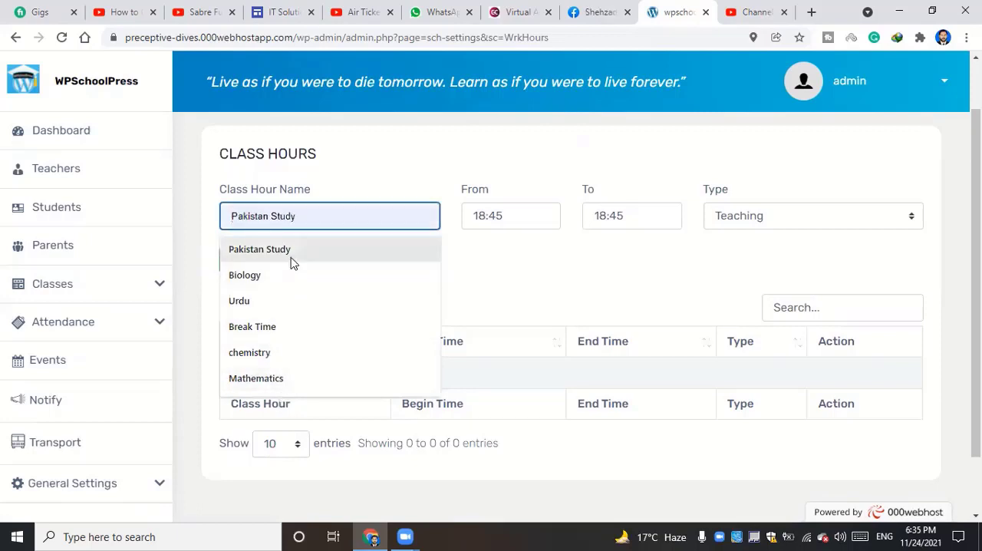
{"action": "left_click", "coordinate": [332, 251]}
Set the Pakistan Study class hour to run from 18:45 to 19:45
{"action": "left_click", "coordinate": [525, 212]}
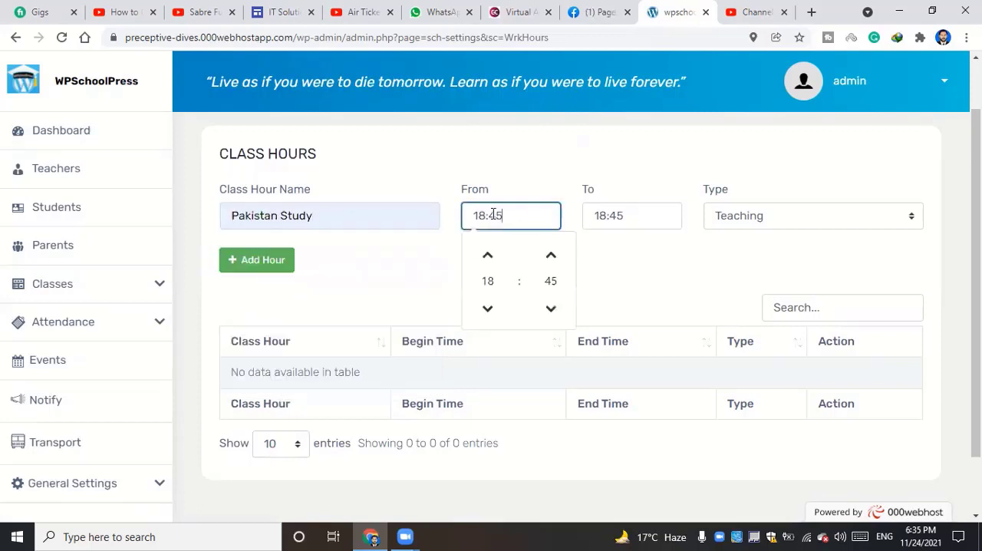
{"action": "left_click", "coordinate": [434, 235]}
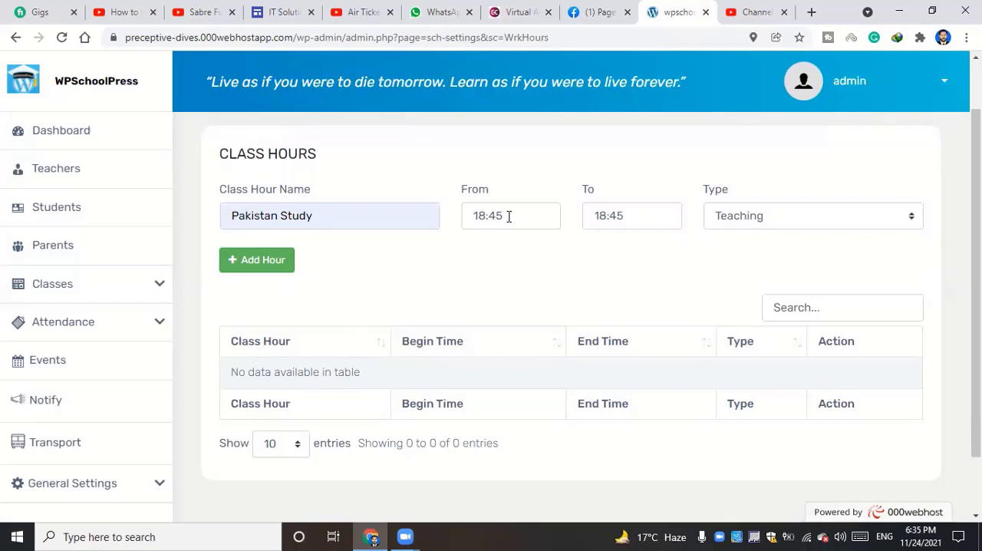
{"action": "left_click", "coordinate": [468, 215]}
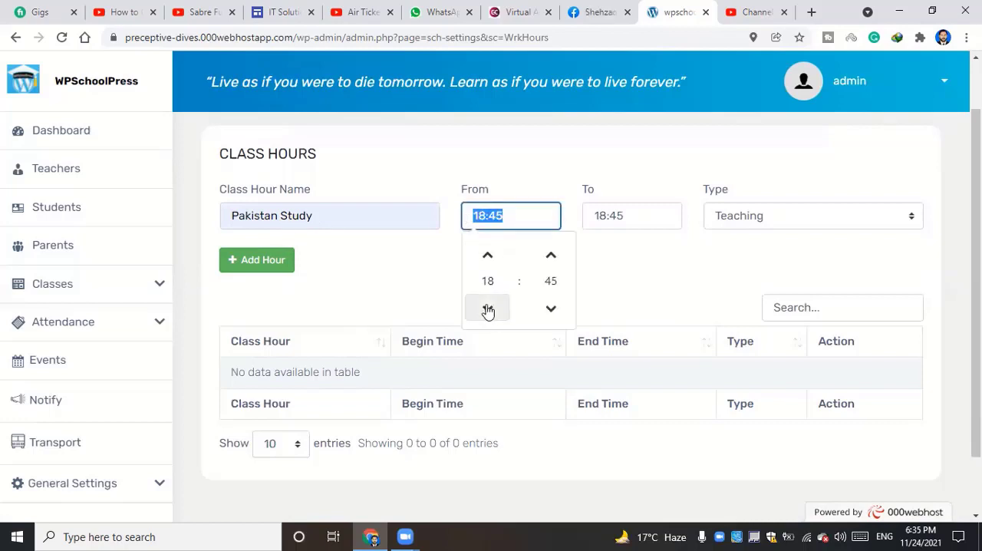
{"action": "left_click", "coordinate": [501, 218]}
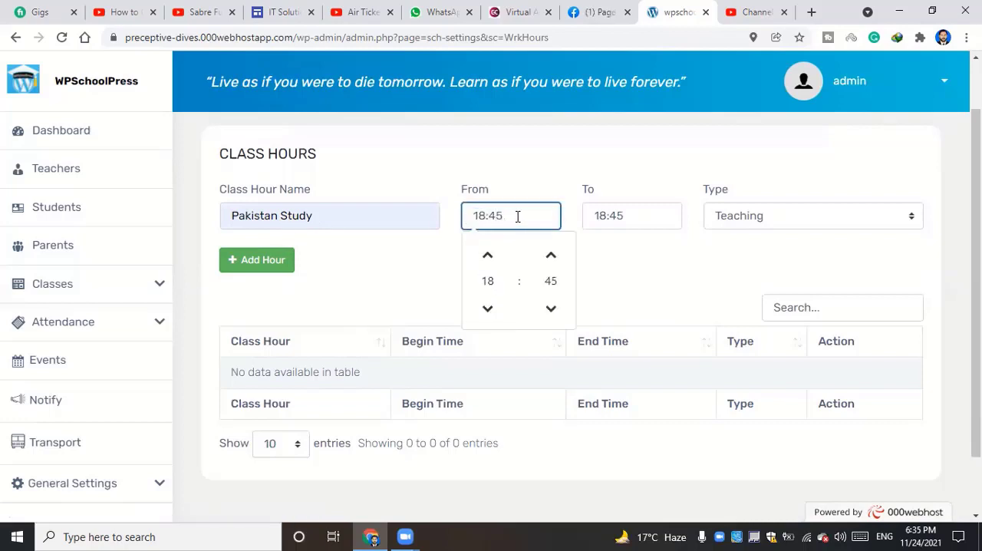
{"action": "left_click_drag", "start_coordinate": [518, 217], "coordinate": [463, 216]}
{"action": "left_click", "coordinate": [618, 215]}
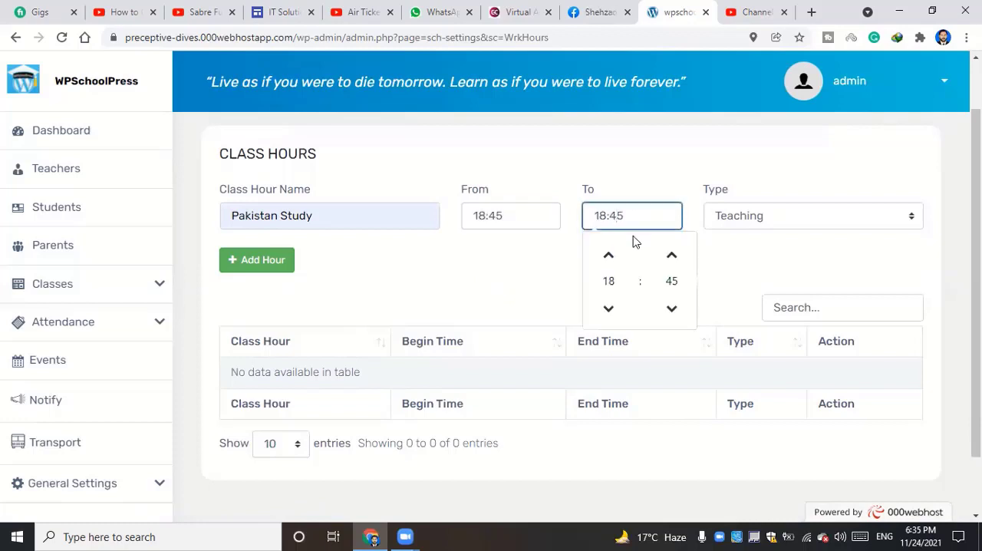
{"action": "left_click_drag", "start_coordinate": [605, 214], "coordinate": [588, 212]}
{"action": "left_click", "coordinate": [608, 255]}
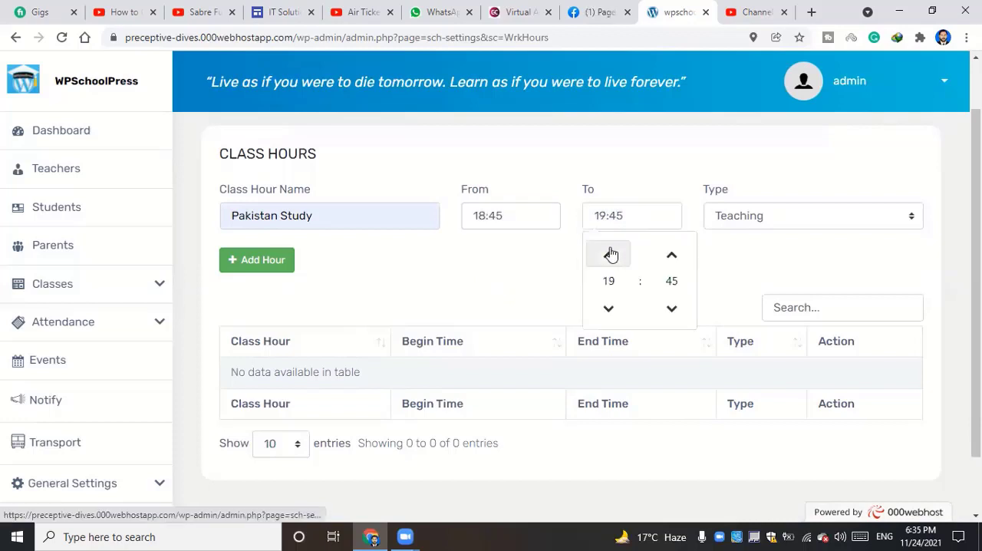
{"action": "left_click", "coordinate": [512, 280]}
Keep Teaching as the type and add the Pakistan Study class hour to the list
{"action": "left_click", "coordinate": [803, 217]}
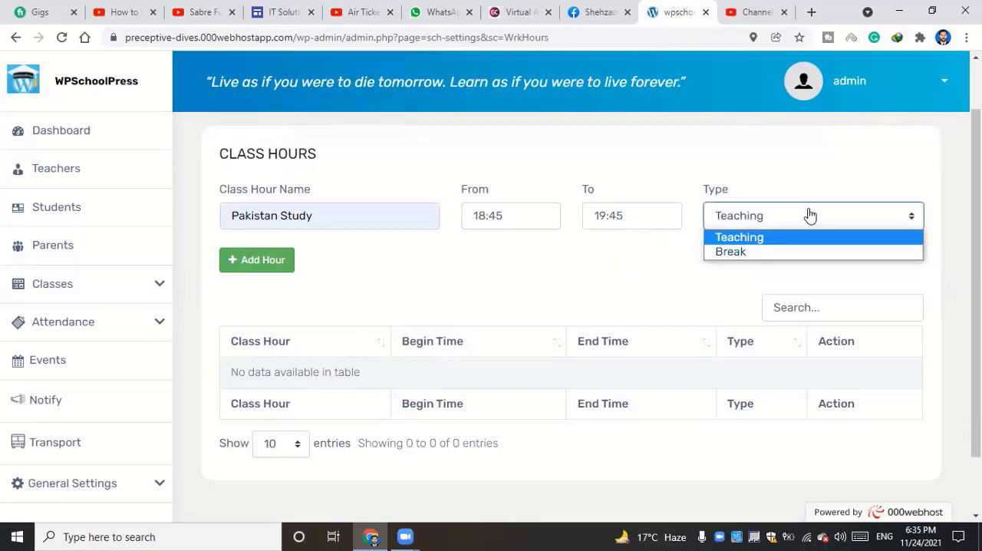
{"action": "left_click", "coordinate": [762, 218]}
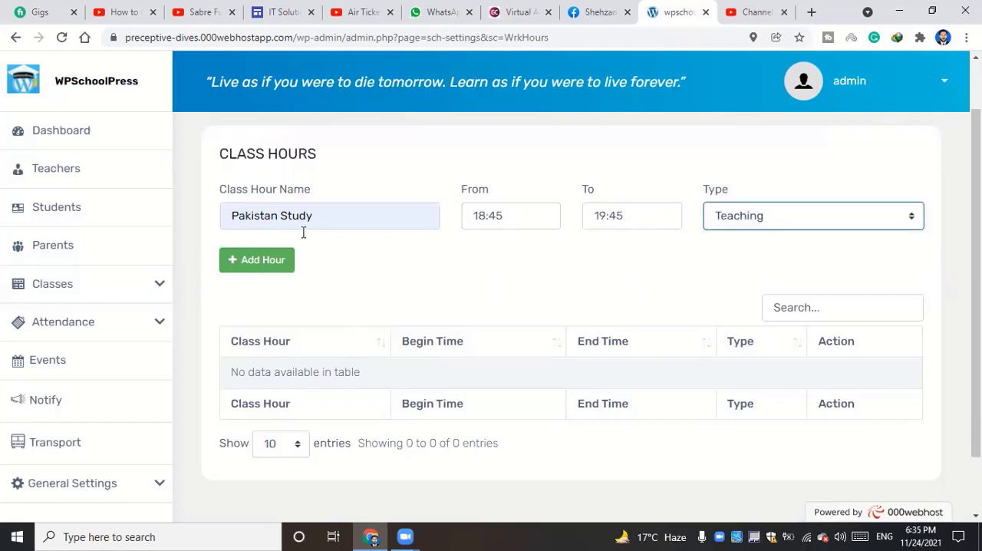
{"action": "left_click", "coordinate": [256, 264]}
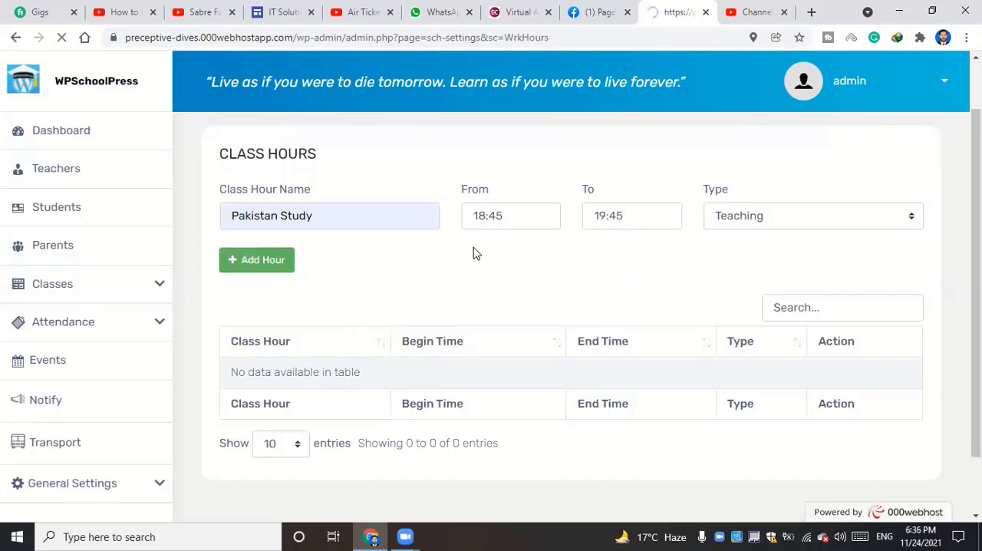
{"action": "scroll", "coordinate": [426, 270], "scroll_direction": "down", "scroll_amount": 2}
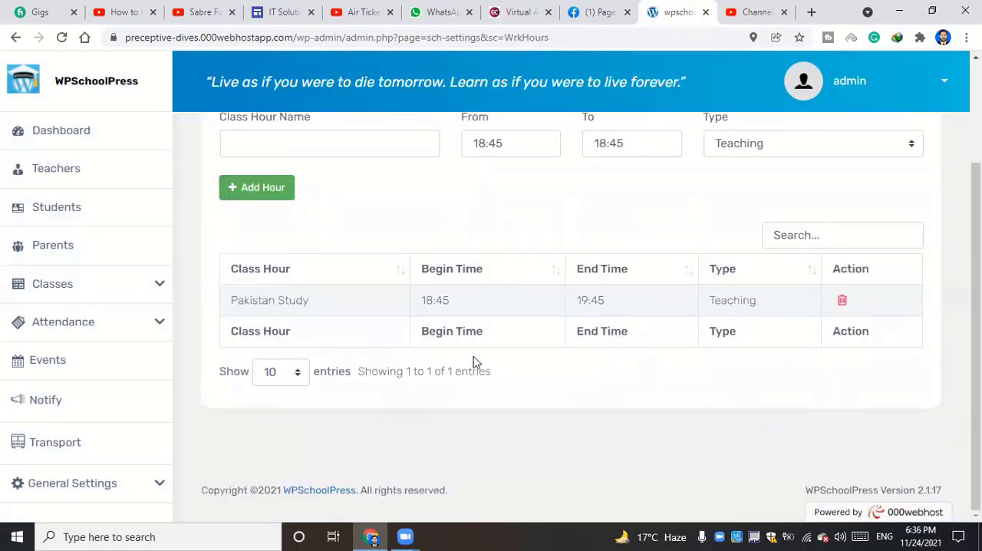
{"action": "scroll", "coordinate": [426, 376], "scroll_direction": "up", "scroll_amount": 1}
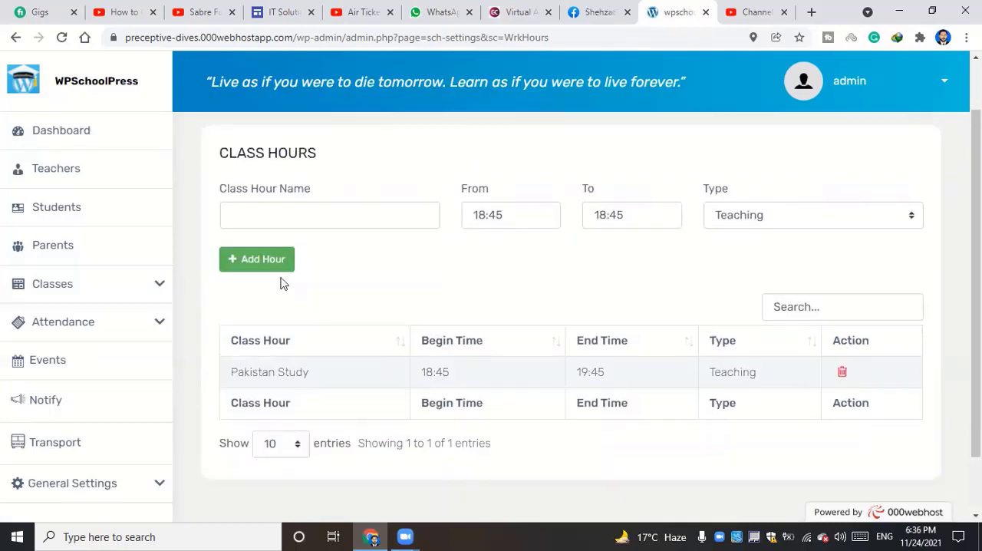
Enter Biology as the next class hour name and set its start time to 20:00
{"action": "left_click", "coordinate": [268, 209]}
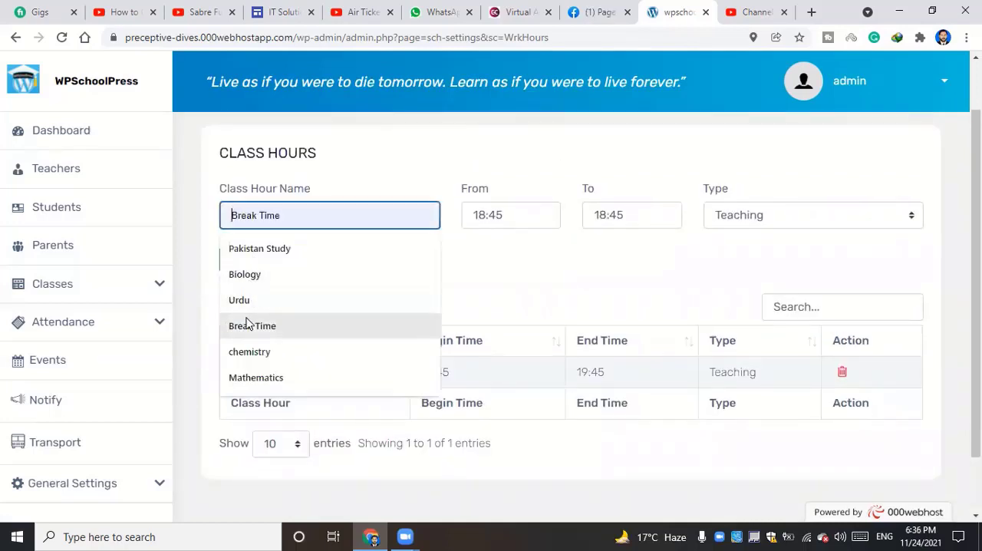
{"action": "left_click", "coordinate": [604, 290]}
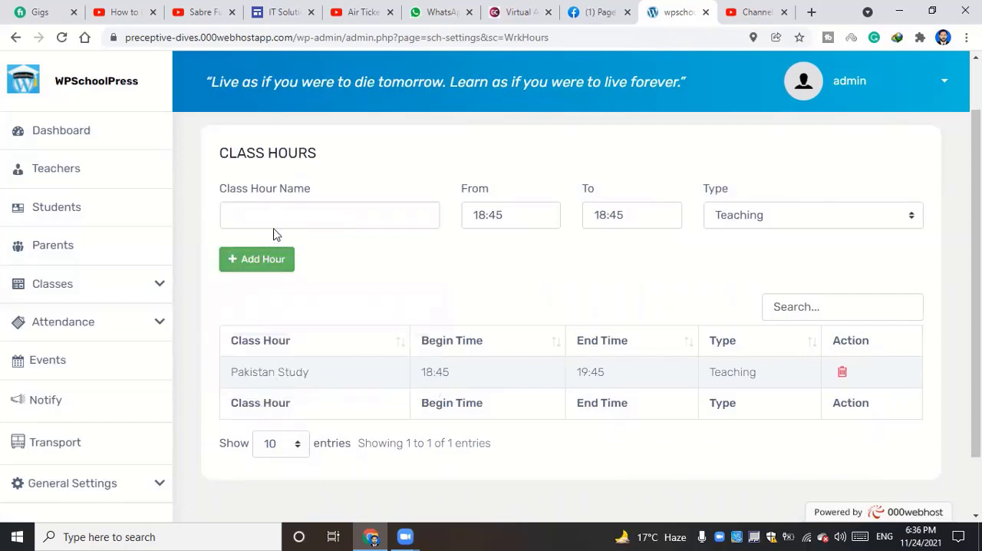
{"action": "left_click", "coordinate": [311, 212]}
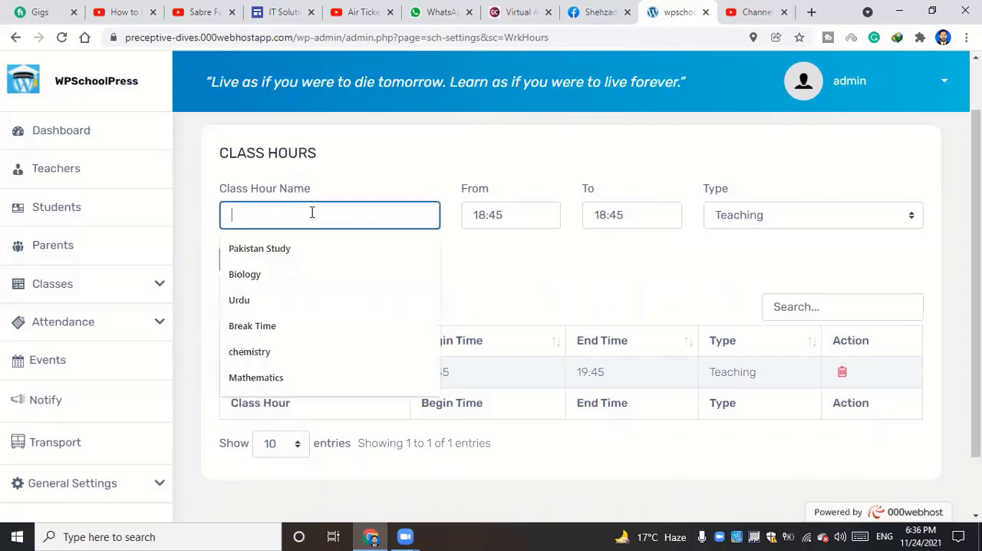
{"action": "left_click", "coordinate": [275, 275]}
{"action": "left_click", "coordinate": [516, 216]}
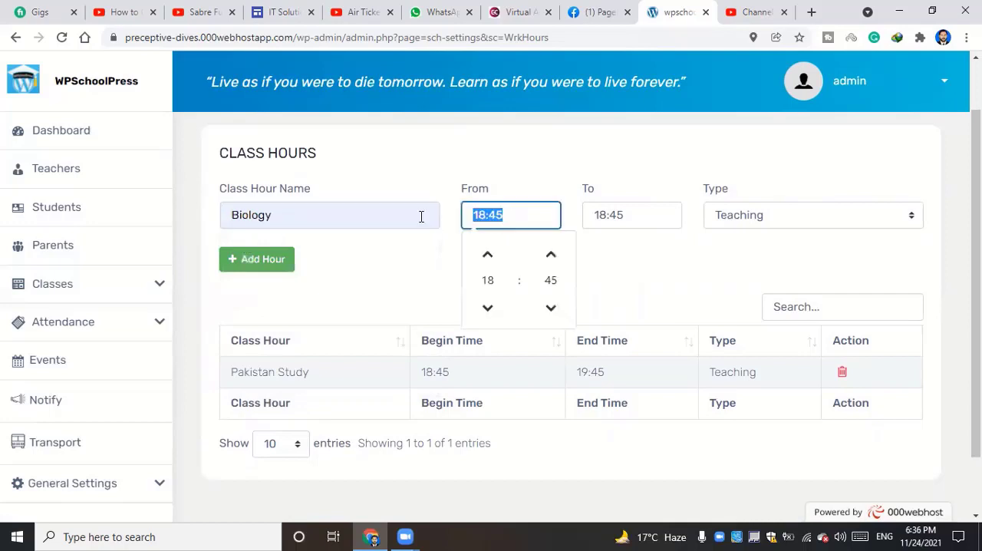
{"action": "left_click", "coordinate": [489, 256]}
{"action": "left_click", "coordinate": [550, 256]}
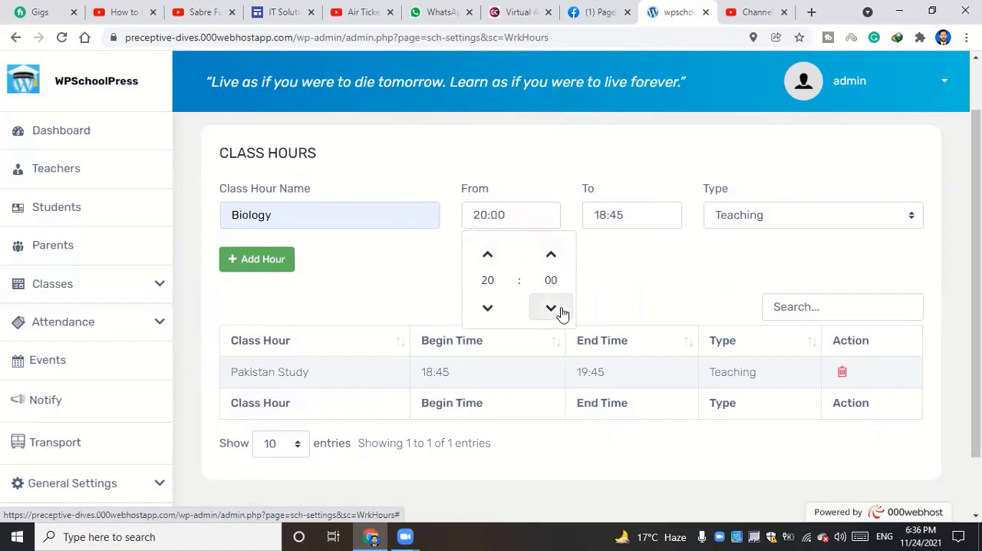
Set the Biology class hour's end time to 20:45 and add it to the list
{"action": "left_click", "coordinate": [632, 216]}
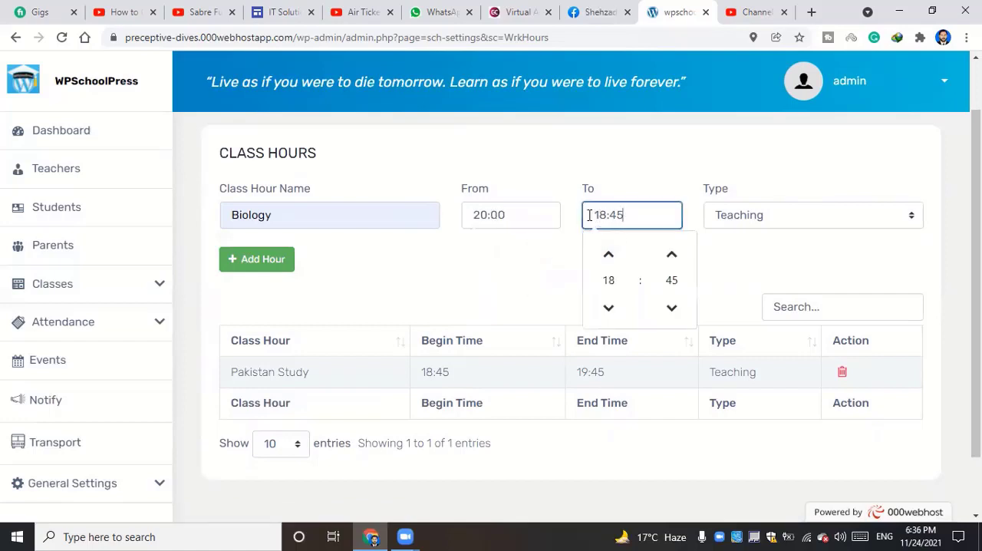
{"action": "left_click", "coordinate": [608, 256]}
{"action": "left_click", "coordinate": [608, 256]}
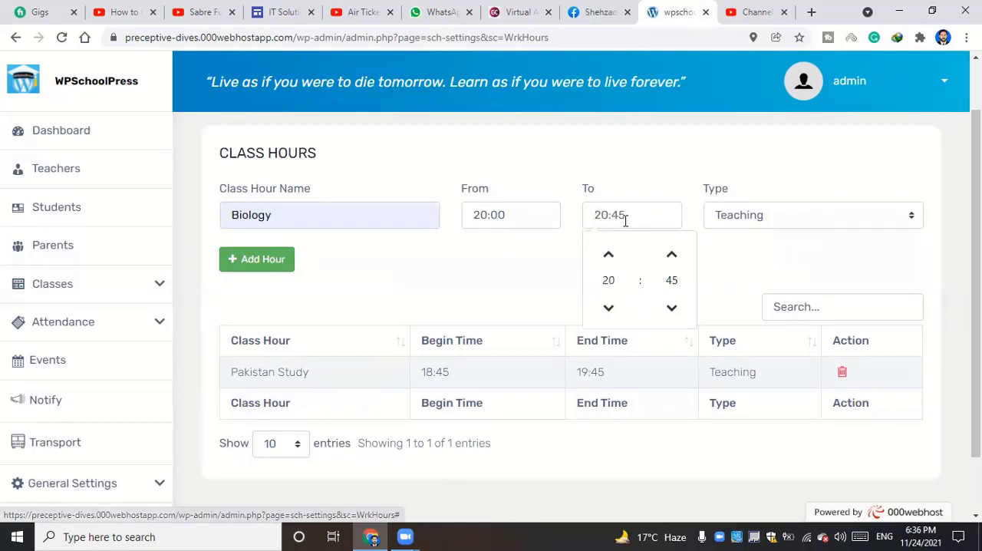
{"action": "left_click", "coordinate": [569, 261]}
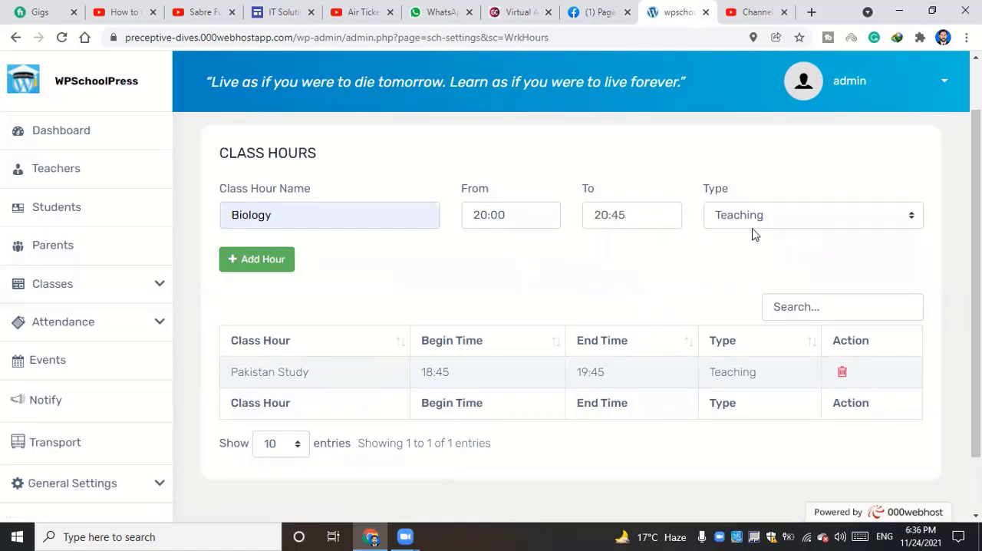
{"action": "left_click", "coordinate": [255, 260]}
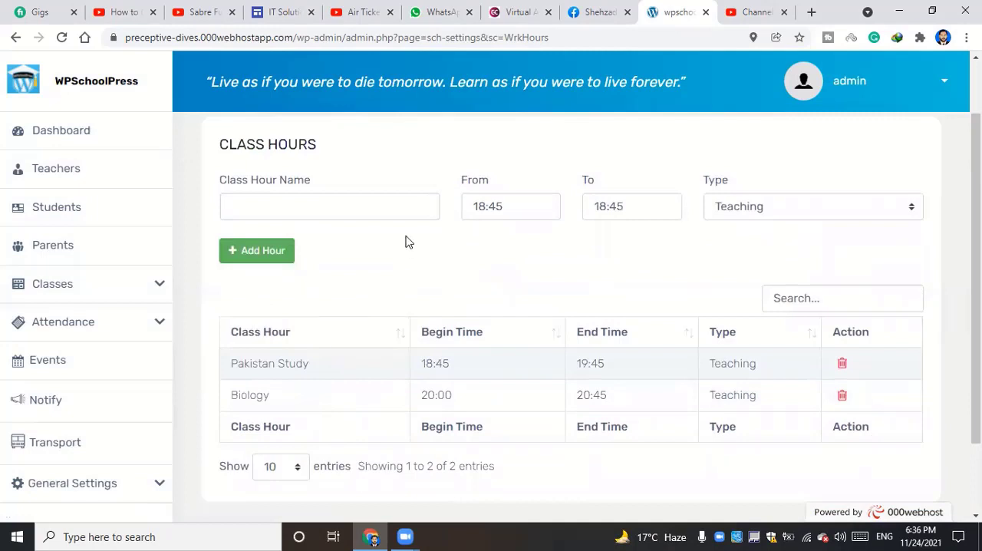
Try to add a Break Time class hour of type Break with 18:45 as both start and end time
{"action": "left_click", "coordinate": [345, 205]}
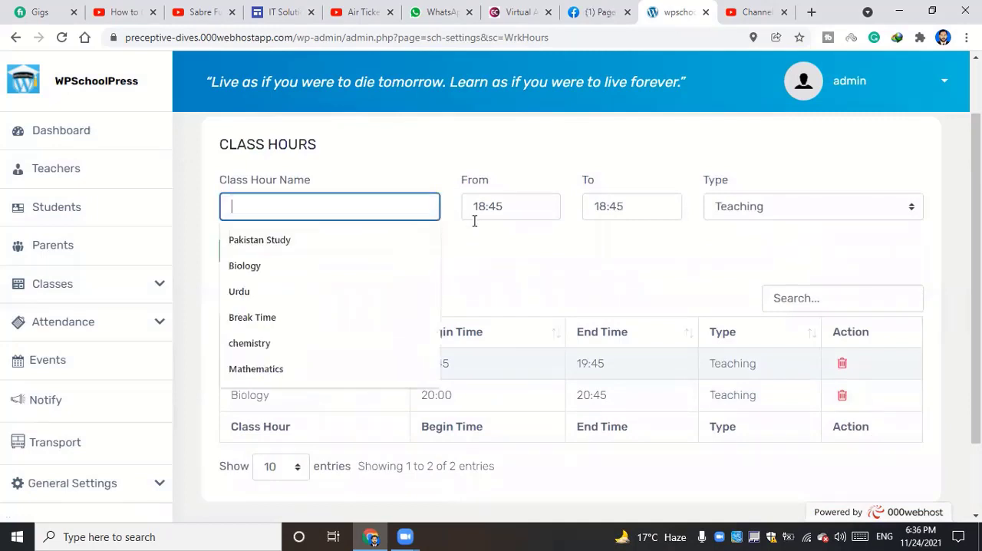
{"action": "left_click", "coordinate": [298, 319]}
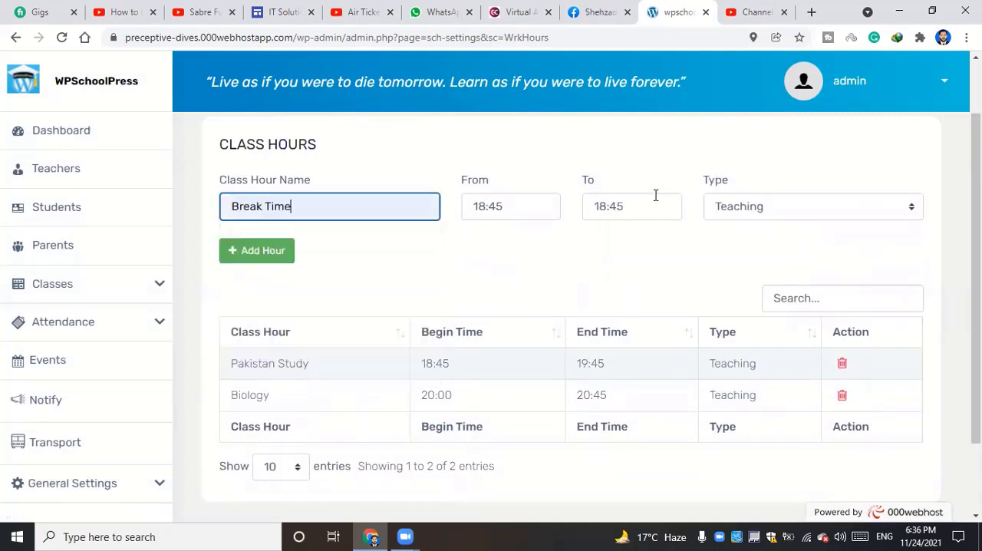
{"action": "left_click", "coordinate": [774, 206]}
{"action": "left_click", "coordinate": [726, 242]}
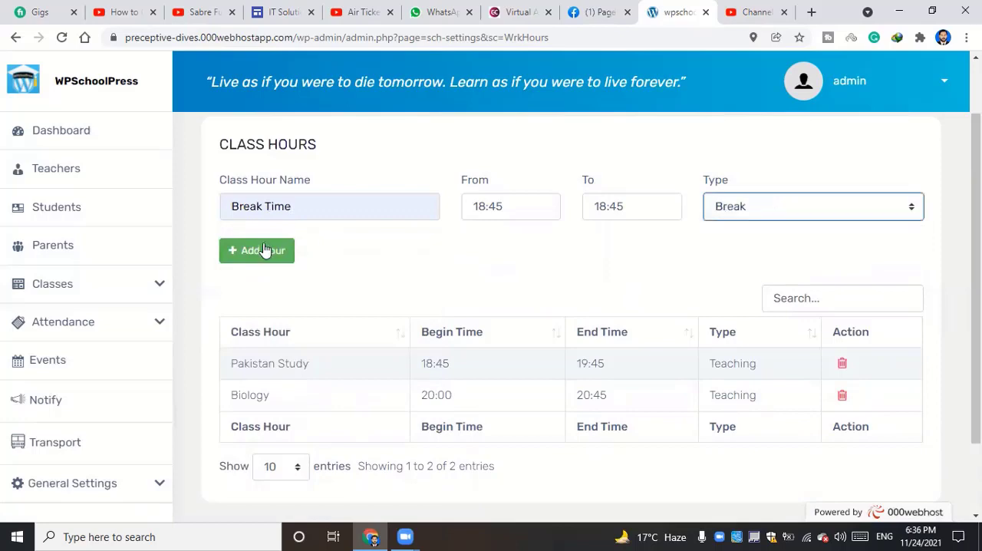
{"action": "left_click", "coordinate": [269, 250]}
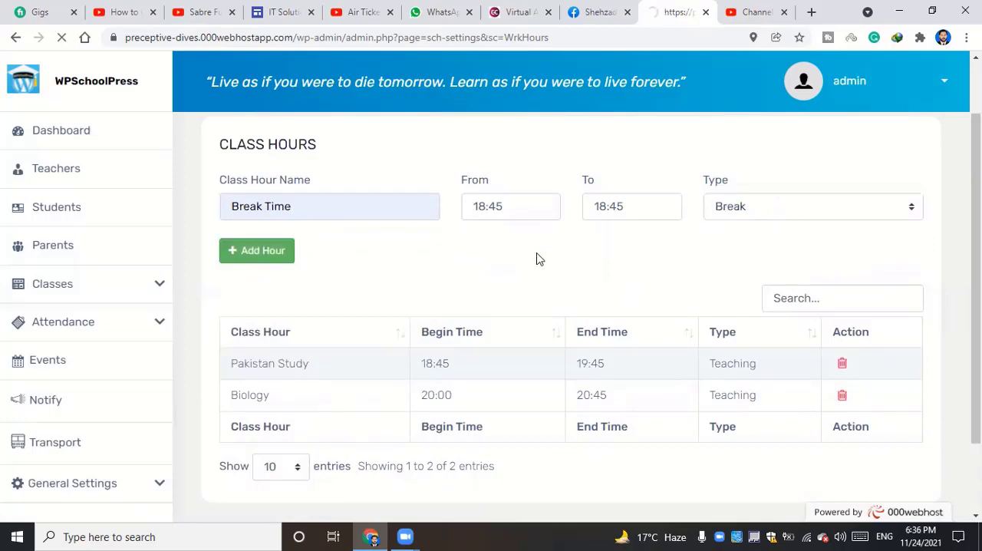
{"action": "scroll", "coordinate": [442, 290], "scroll_direction": "down", "scroll_amount": 3}
{"action": "scroll", "coordinate": [442, 296], "scroll_direction": "up", "scroll_amount": 3}
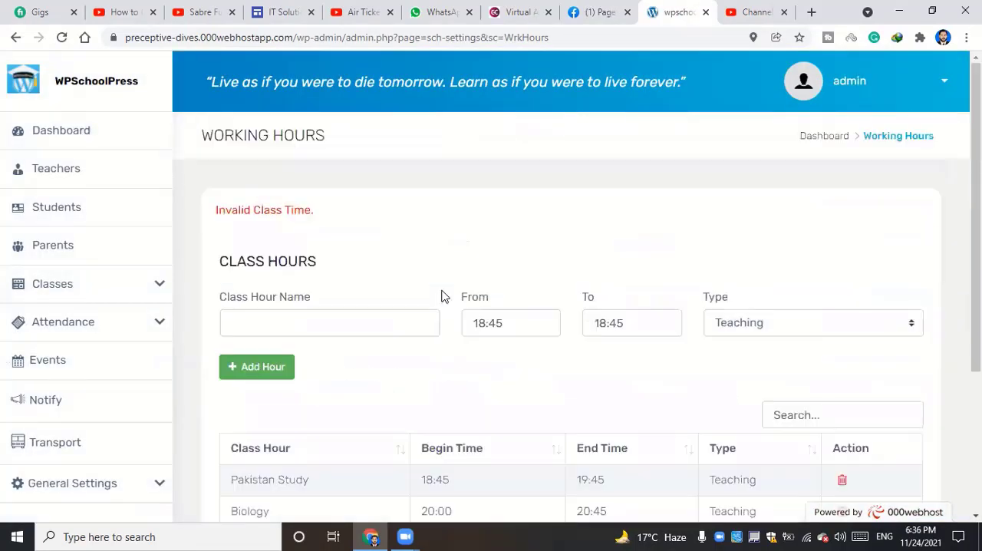
{"action": "scroll", "coordinate": [492, 250], "scroll_direction": "down", "scroll_amount": 1}
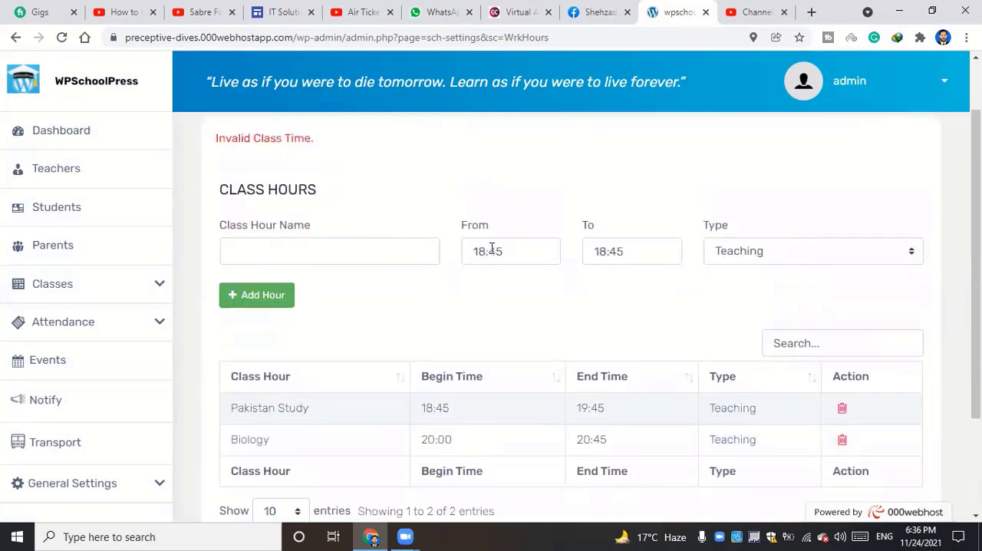
Enter Break Time as the class hour name and choose Break as its type
{"action": "left_click", "coordinate": [494, 256]}
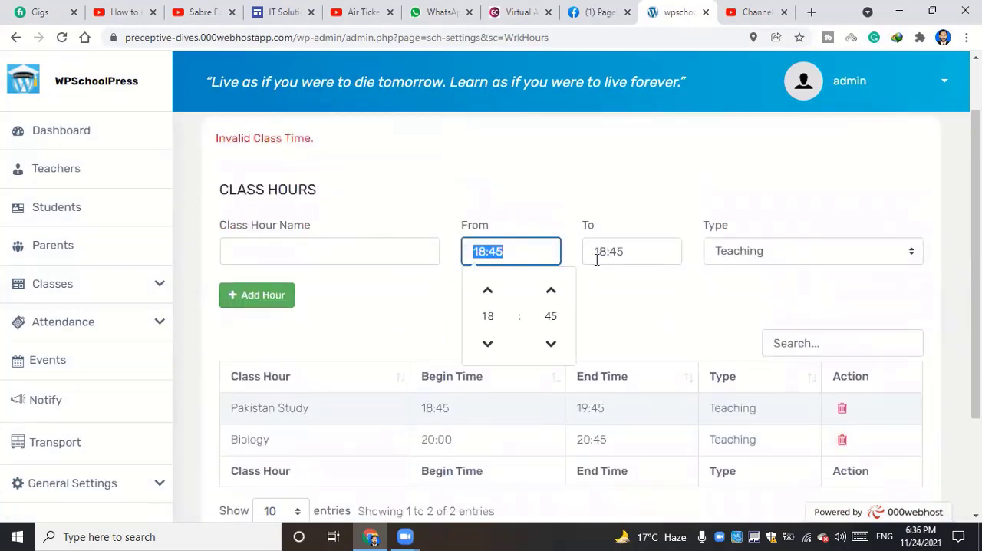
{"action": "scroll", "coordinate": [380, 352], "scroll_direction": "down", "scroll_amount": 1}
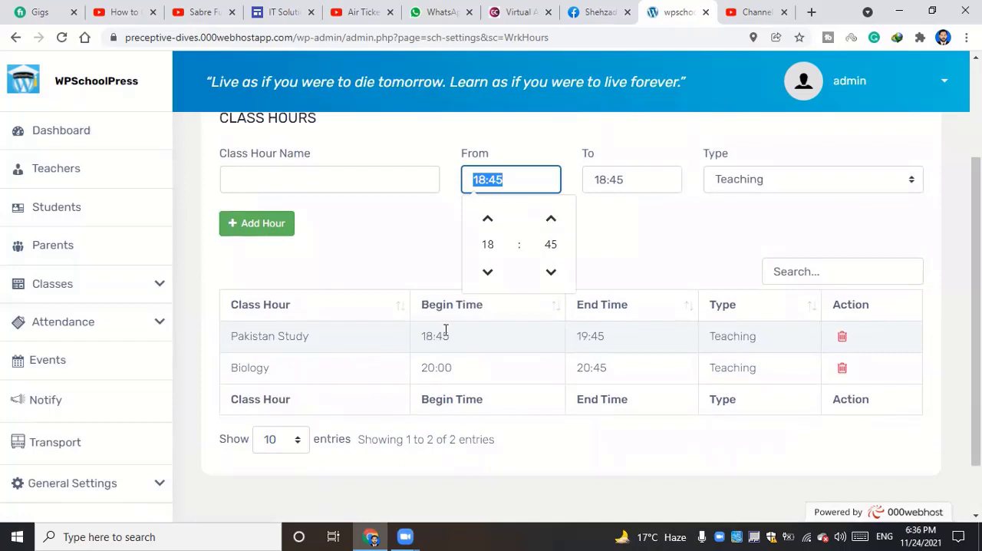
{"action": "left_click", "coordinate": [337, 182]}
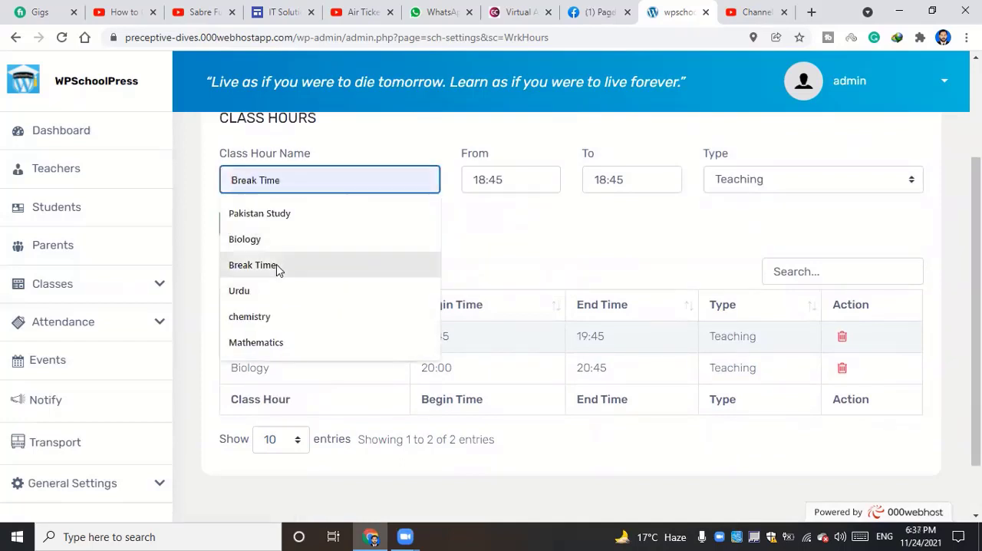
{"action": "left_click", "coordinate": [318, 260]}
{"action": "left_click", "coordinate": [752, 176]}
{"action": "left_click", "coordinate": [756, 213]}
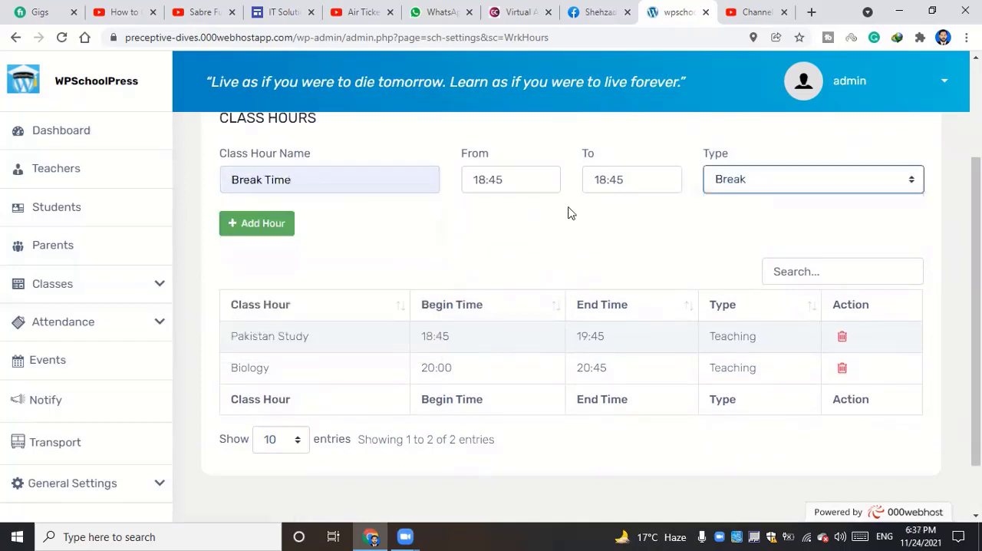
Set the Break Time hour to run from 22:45 to 23:45 and add it to the list
{"action": "left_click", "coordinate": [504, 176]}
{"action": "left_click", "coordinate": [486, 219]}
{"action": "left_click", "coordinate": [487, 219]}
{"action": "left_click", "coordinate": [487, 219]}
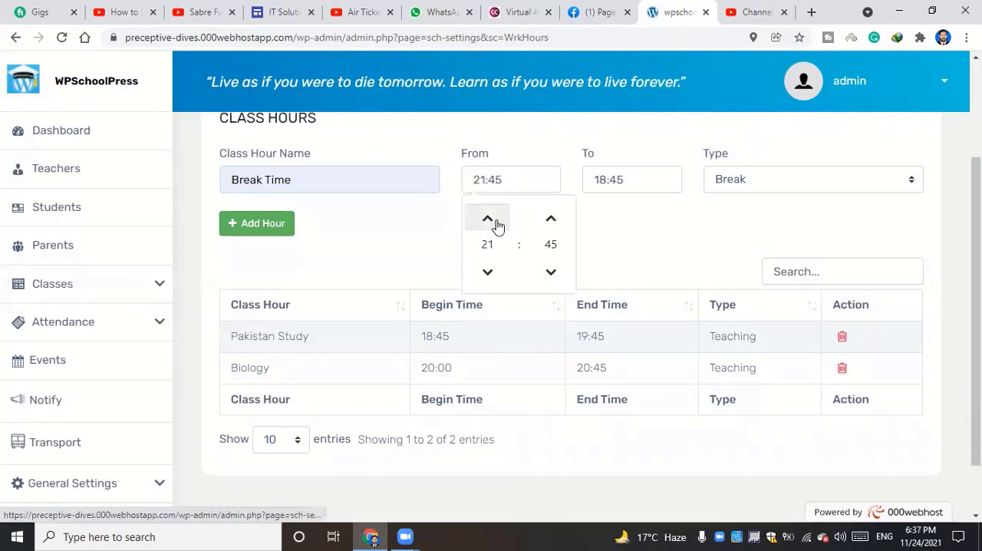
{"action": "left_click", "coordinate": [487, 219]}
{"action": "left_click", "coordinate": [644, 179]}
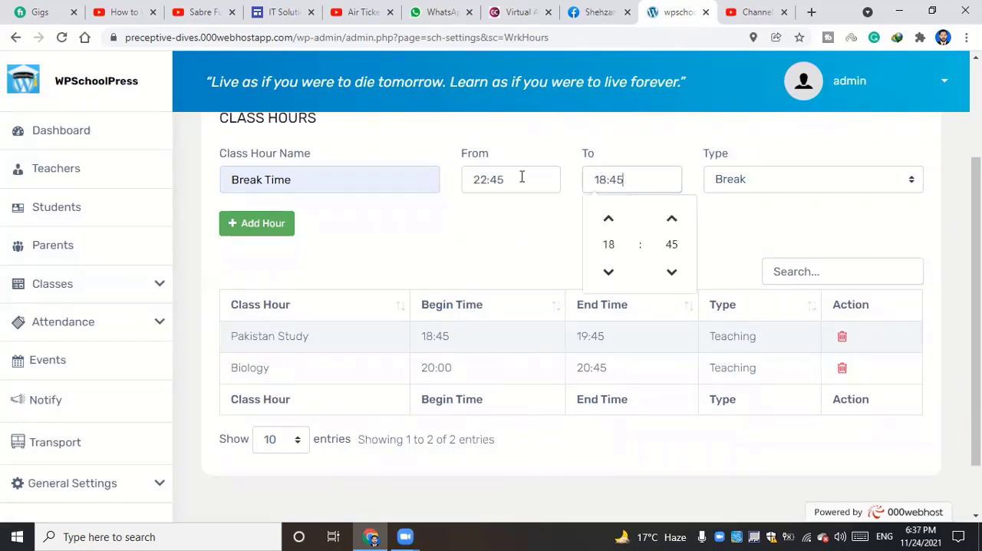
{"action": "left_click", "coordinate": [608, 218]}
{"action": "left_click", "coordinate": [609, 219]}
{"action": "left_click", "coordinate": [608, 219]}
{"action": "left_click", "coordinate": [608, 218]}
{"action": "left_click", "coordinate": [608, 219]}
{"action": "left_click", "coordinate": [280, 223]}
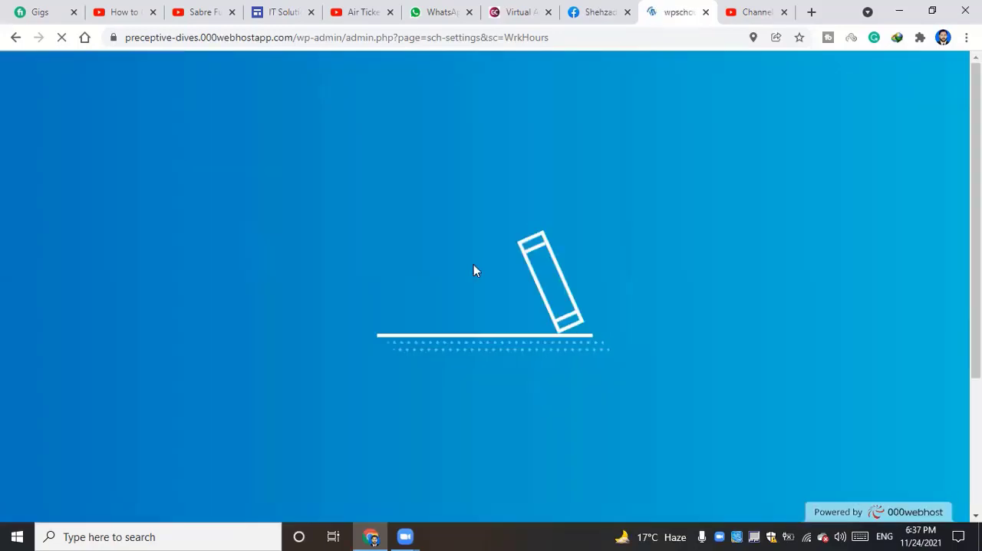
{"action": "scroll", "coordinate": [385, 278], "scroll_direction": "down", "scroll_amount": 3}
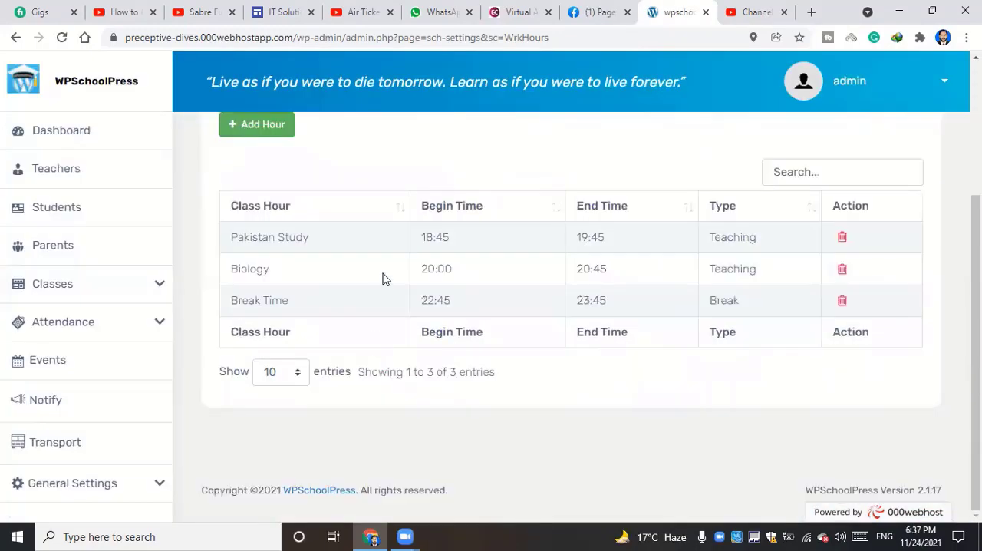
Display the timetable of the 5g Technology class and open the form for adding a new timetable
{"action": "left_click", "coordinate": [86, 286]}
{"action": "scroll", "coordinate": [72, 395], "scroll_direction": "down", "scroll_amount": 1}
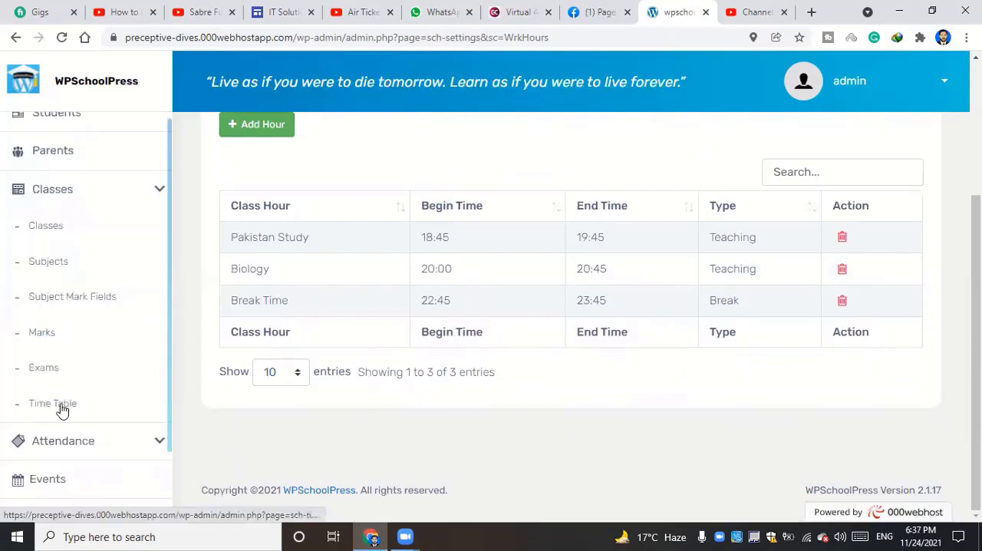
{"action": "left_click", "coordinate": [62, 408]}
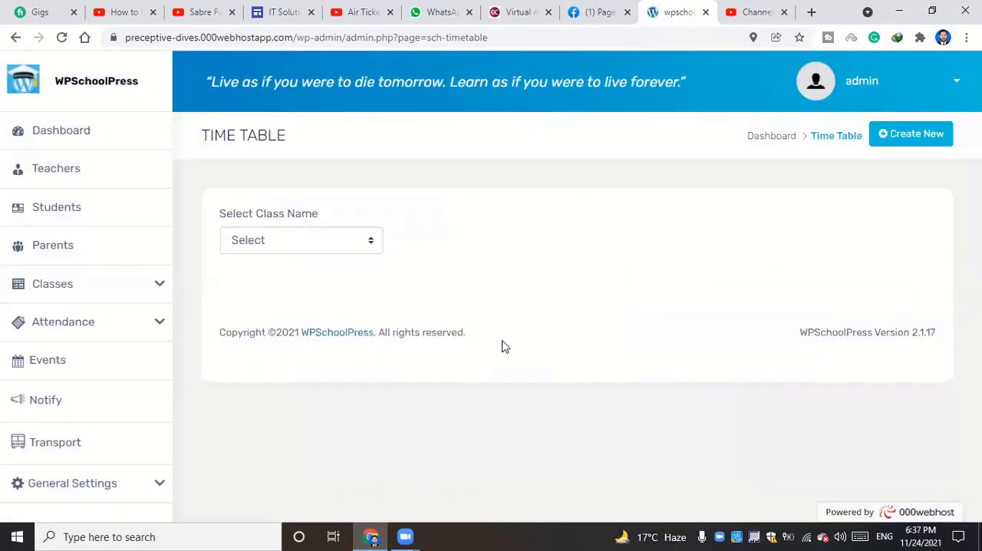
{"action": "double_click", "coordinate": [312, 246]}
{"action": "left_click", "coordinate": [312, 247]}
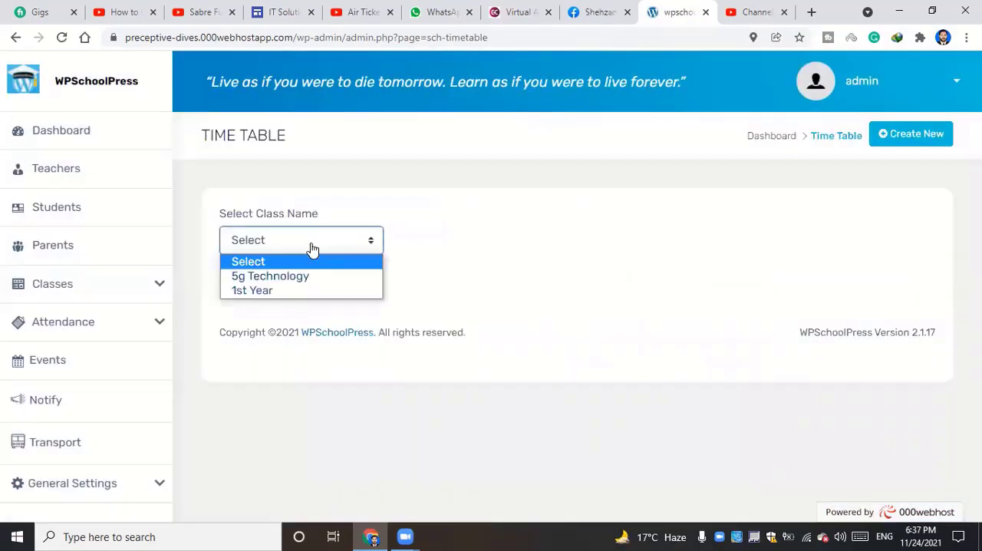
{"action": "left_click", "coordinate": [624, 271]}
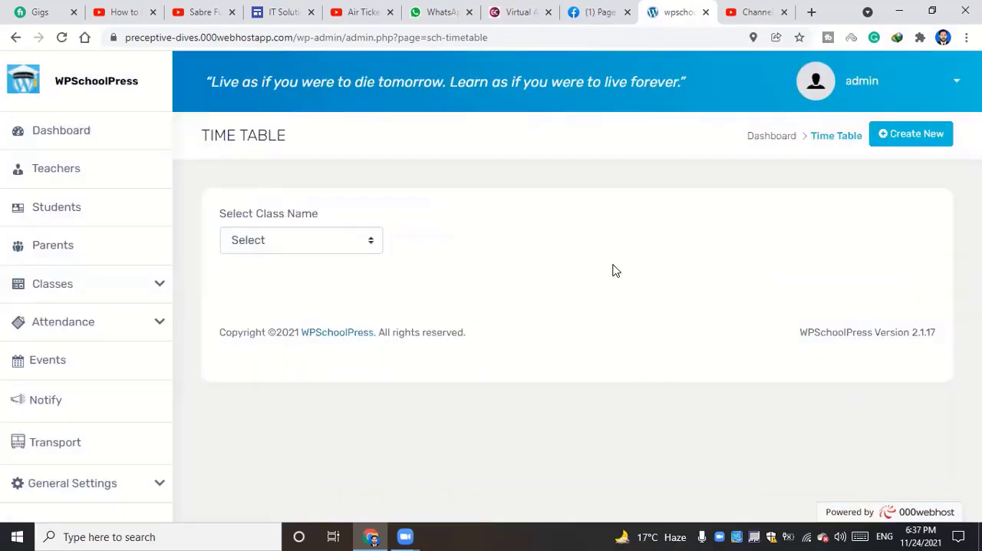
{"action": "left_click", "coordinate": [243, 247]}
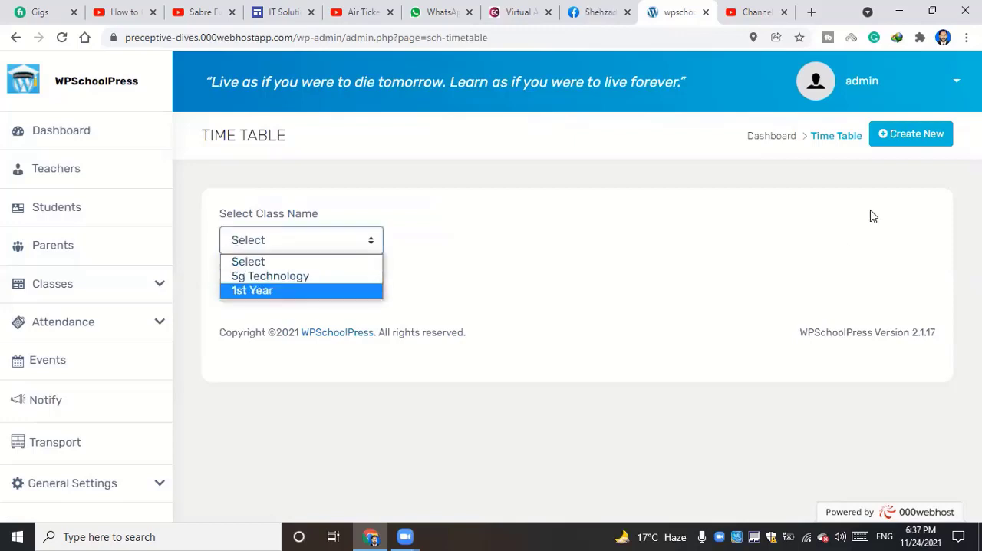
{"action": "left_click", "coordinate": [297, 276]}
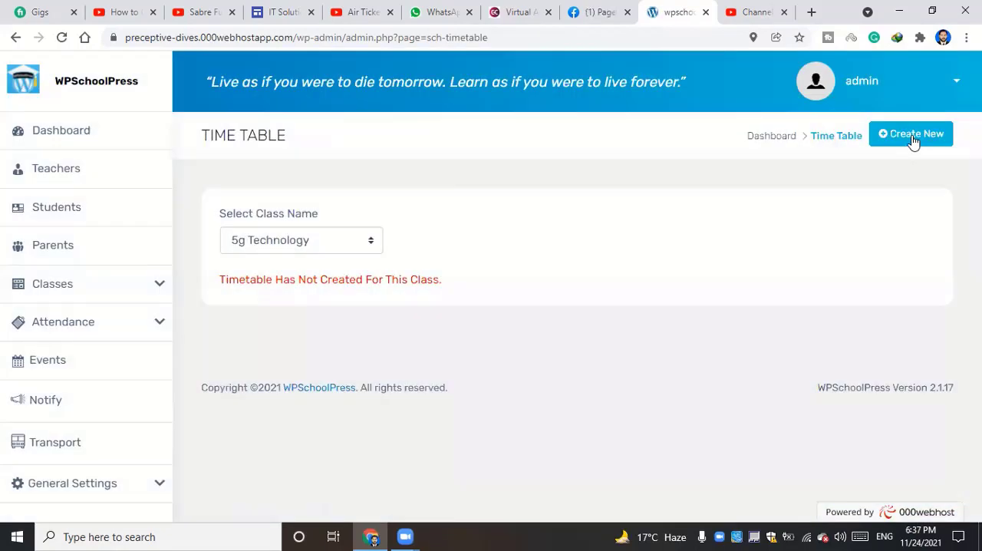
{"action": "left_click", "coordinate": [911, 135]}
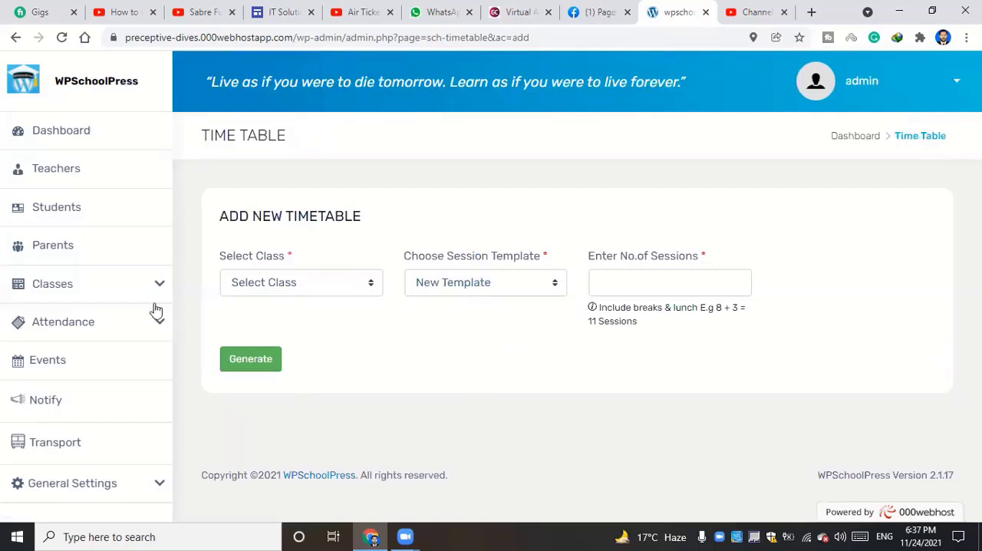
{"action": "left_click", "coordinate": [129, 285]}
{"action": "scroll", "coordinate": [136, 359], "scroll_direction": "down", "scroll_amount": 1}
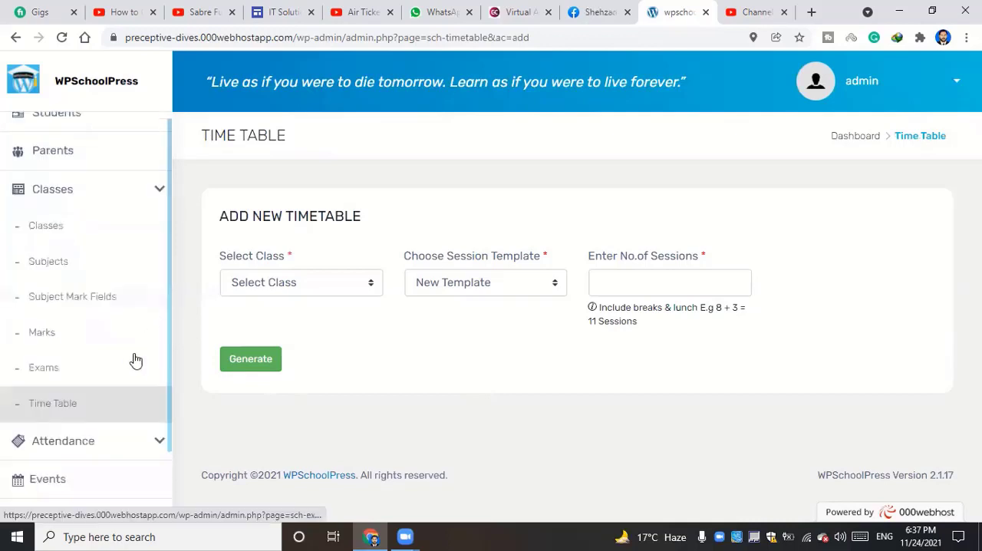
{"action": "left_click", "coordinate": [148, 201]}
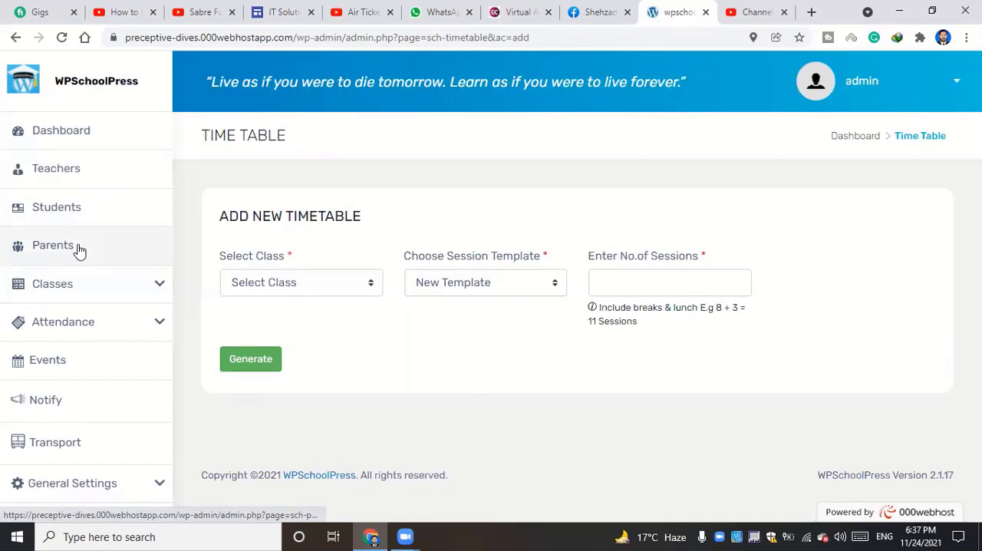
{"action": "left_click", "coordinate": [102, 291]}
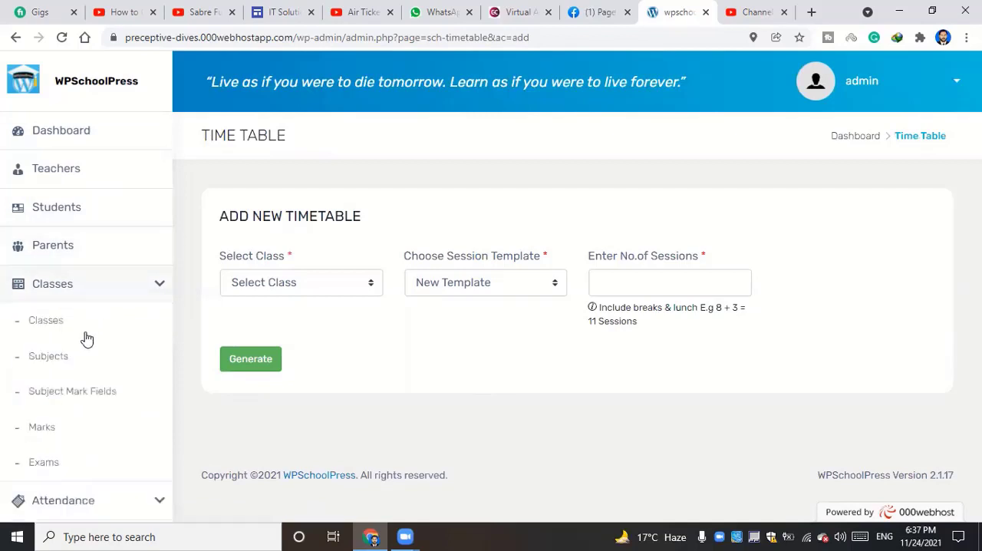
{"action": "scroll", "coordinate": [87, 339], "scroll_direction": "down", "scroll_amount": 3}
{"action": "scroll", "coordinate": [76, 313], "scroll_direction": "up", "scroll_amount": 1}
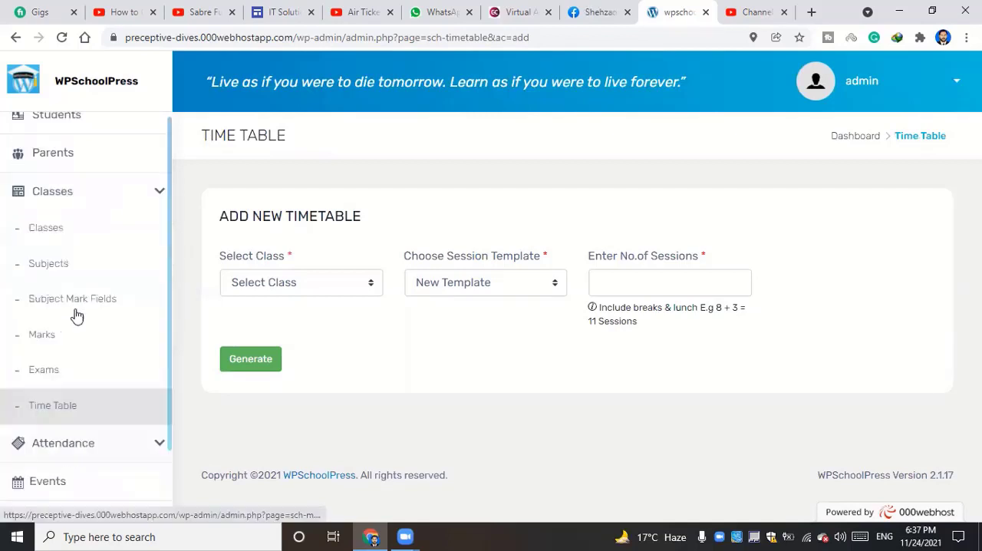
{"action": "left_click", "coordinate": [88, 192]}
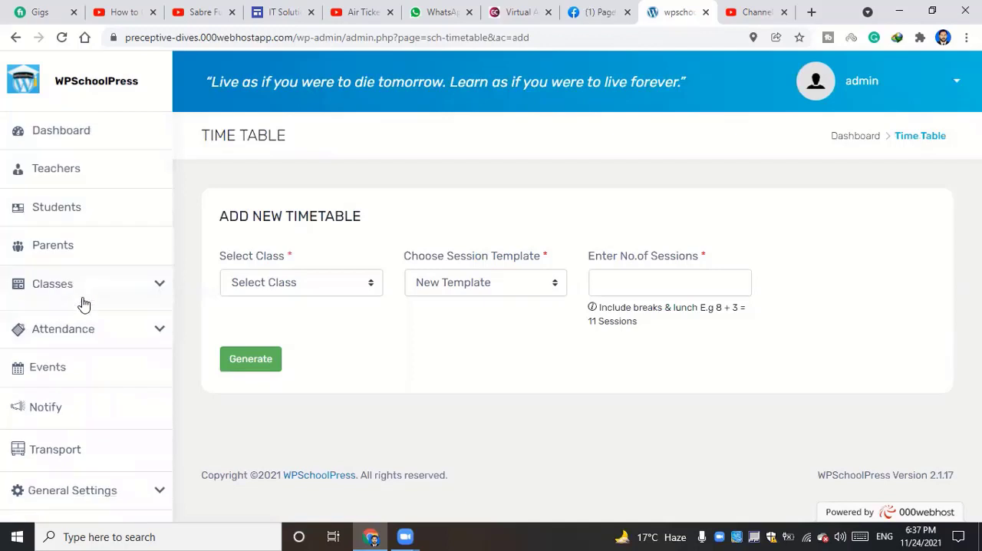
{"action": "left_click", "coordinate": [111, 329]}
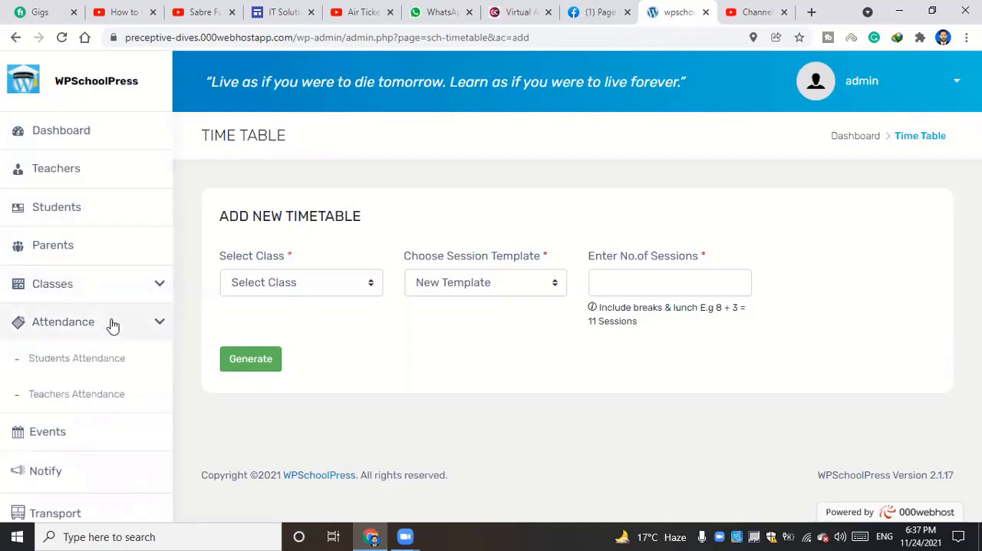
{"action": "left_click", "coordinate": [92, 331]}
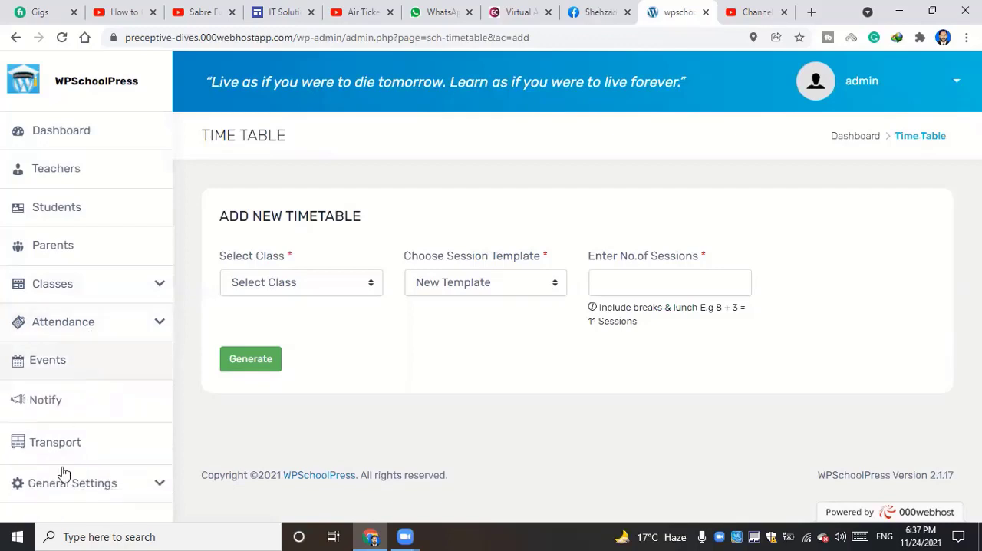